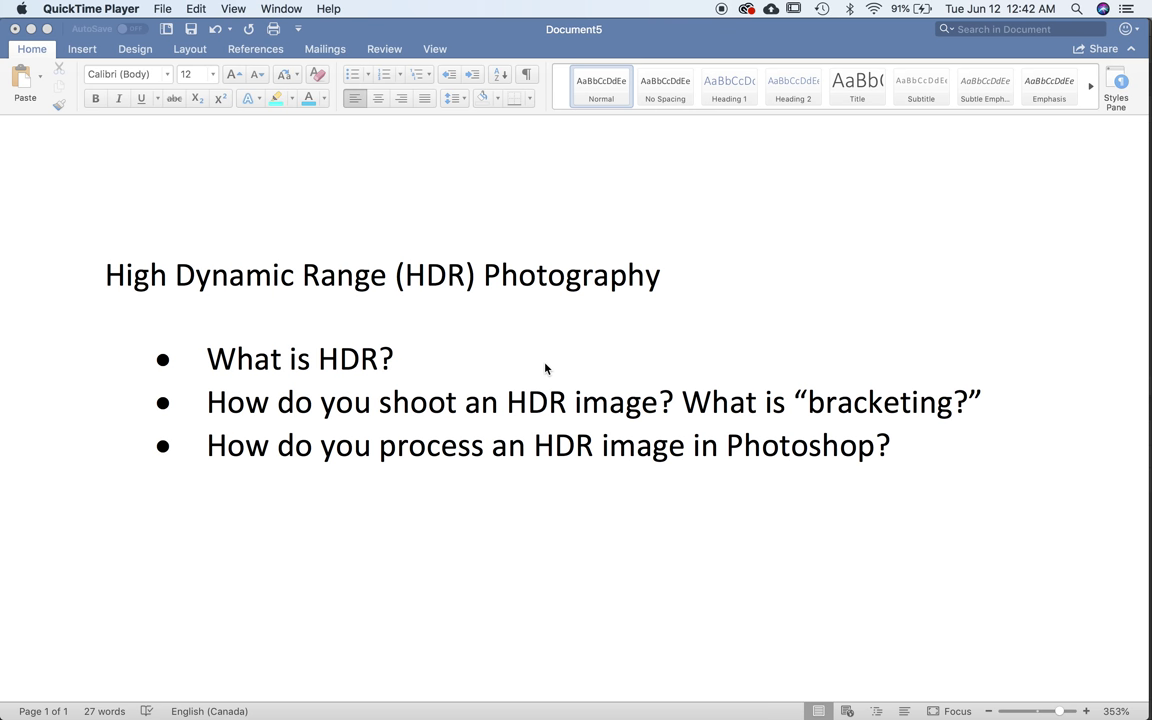
Switch to the 500px browser, leave the Stormy Ghent fullscreen view and show Horseshoe Bend full screen.
{"action": "key", "text": "super+Tab"}
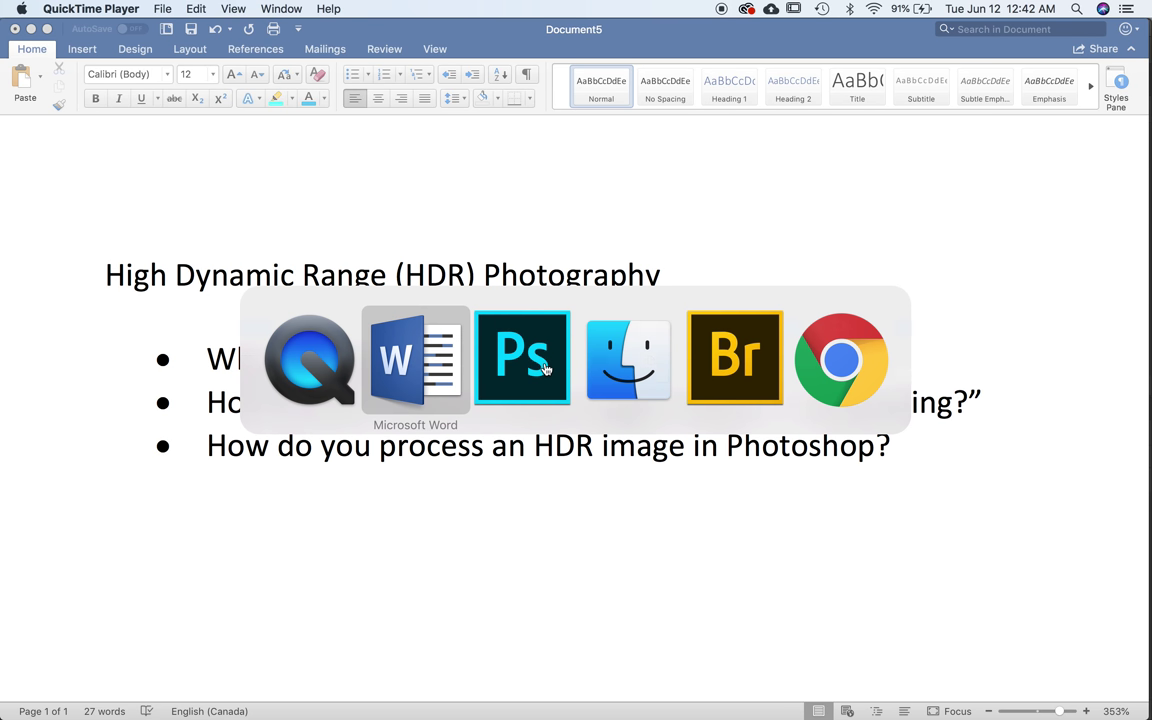
{"action": "key", "text": "super+Tab"}
{"action": "key", "text": "super+Tab"}
{"action": "key", "text": "super+Tab"}
{"action": "key", "text": "super+Tab"}
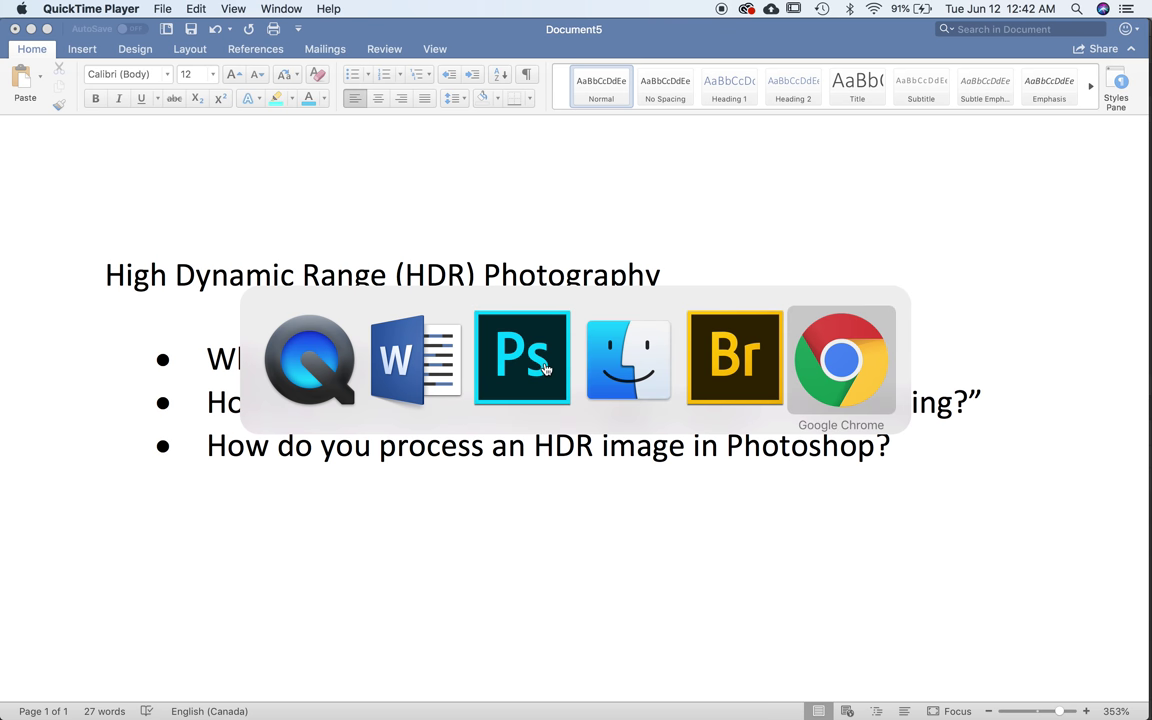
{"action": "mouse_move", "coordinate": [576, 360]}
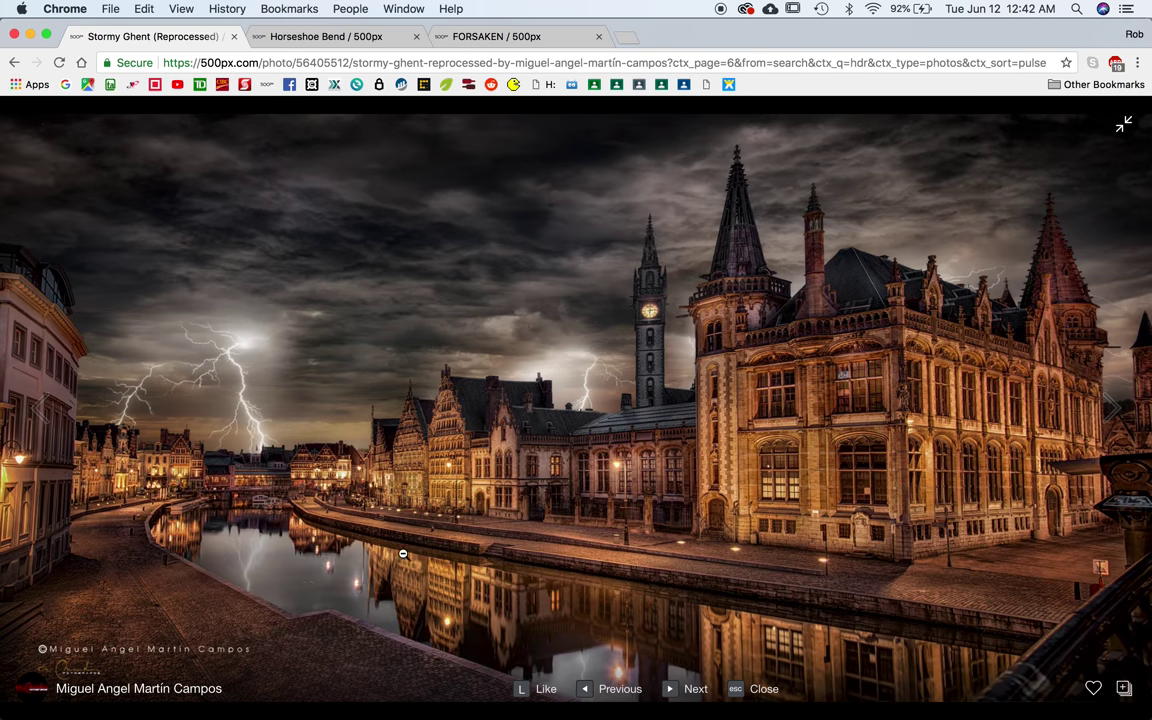
{"action": "mouse_move", "coordinate": [640, 420]}
{"action": "left_click", "coordinate": [692, 470]}
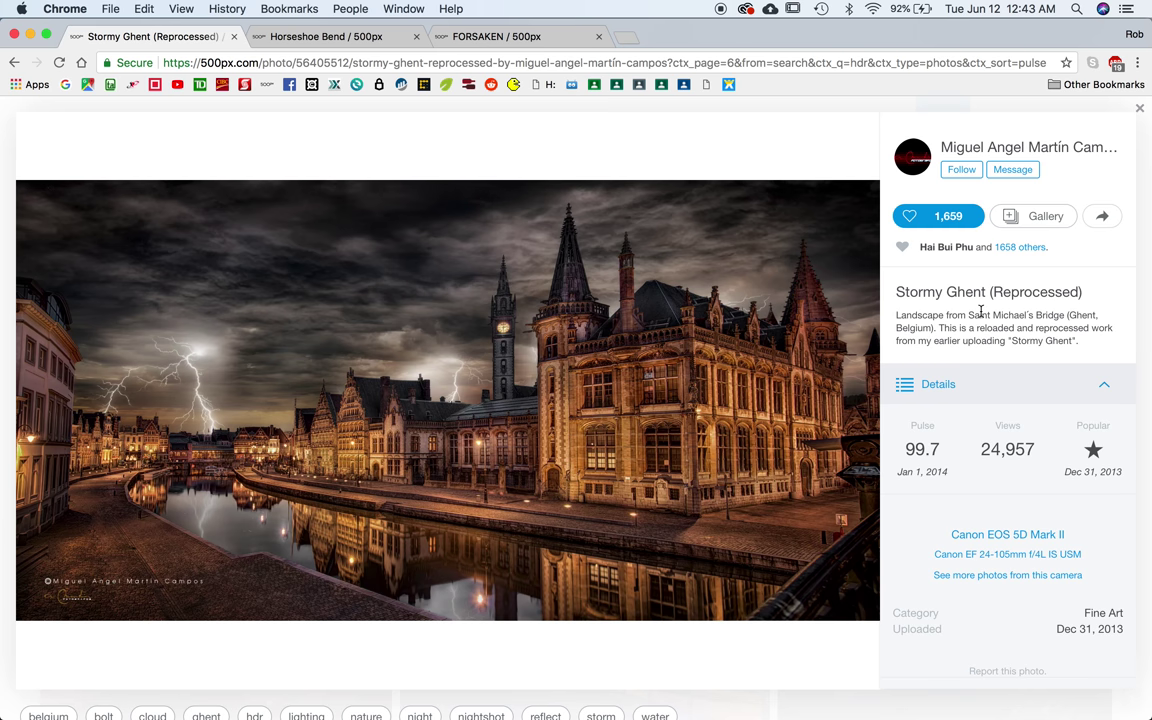
{"action": "left_click", "coordinate": [325, 37]}
{"action": "left_click", "coordinate": [430, 360]}
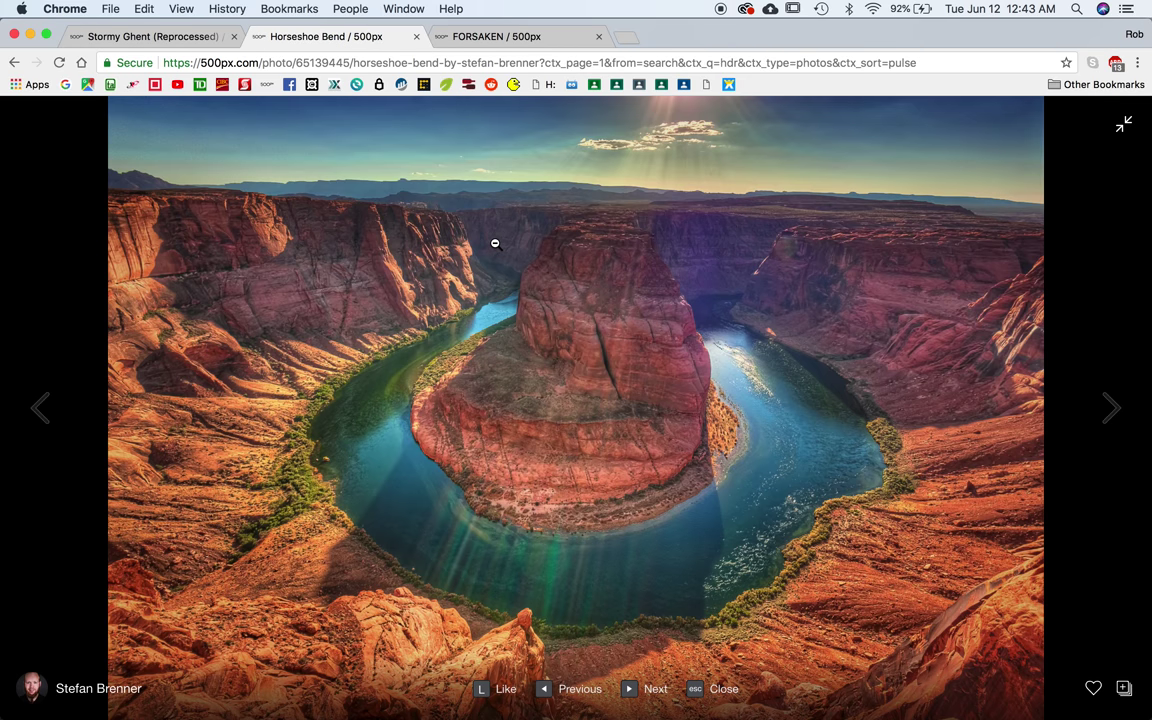
View the FORSAKEN Istanbul sunset HDR full screen, then return to its details page.
{"action": "left_click", "coordinate": [495, 243]}
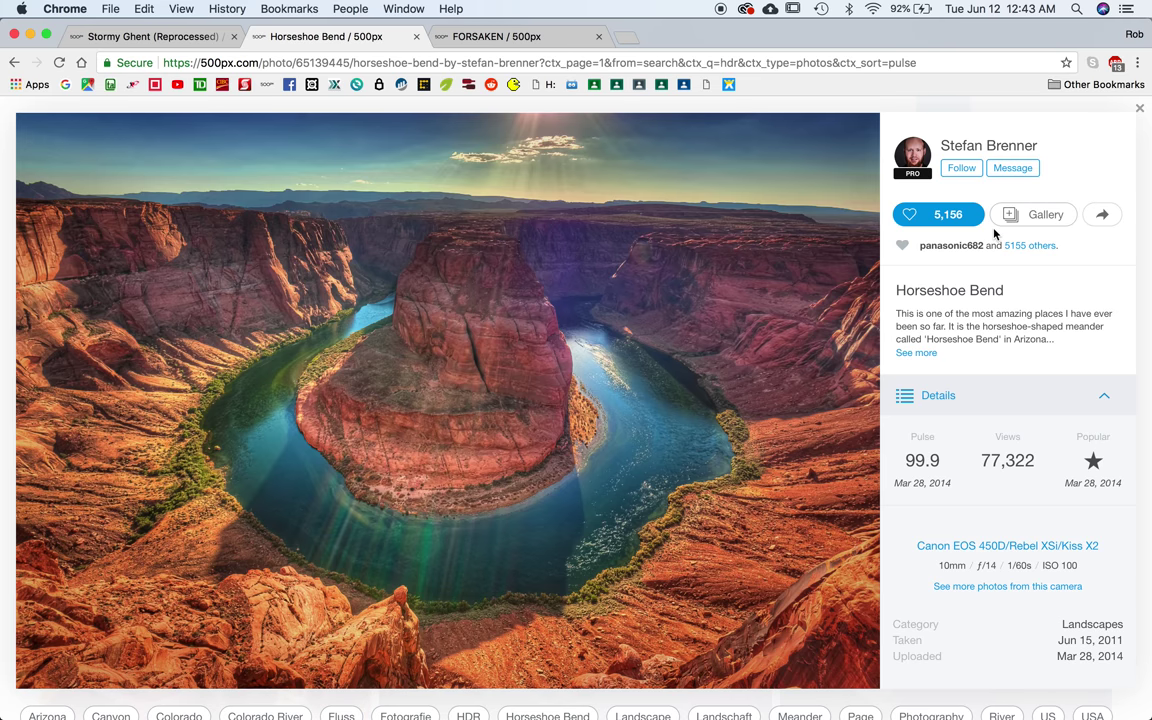
{"action": "left_click", "coordinate": [527, 37]}
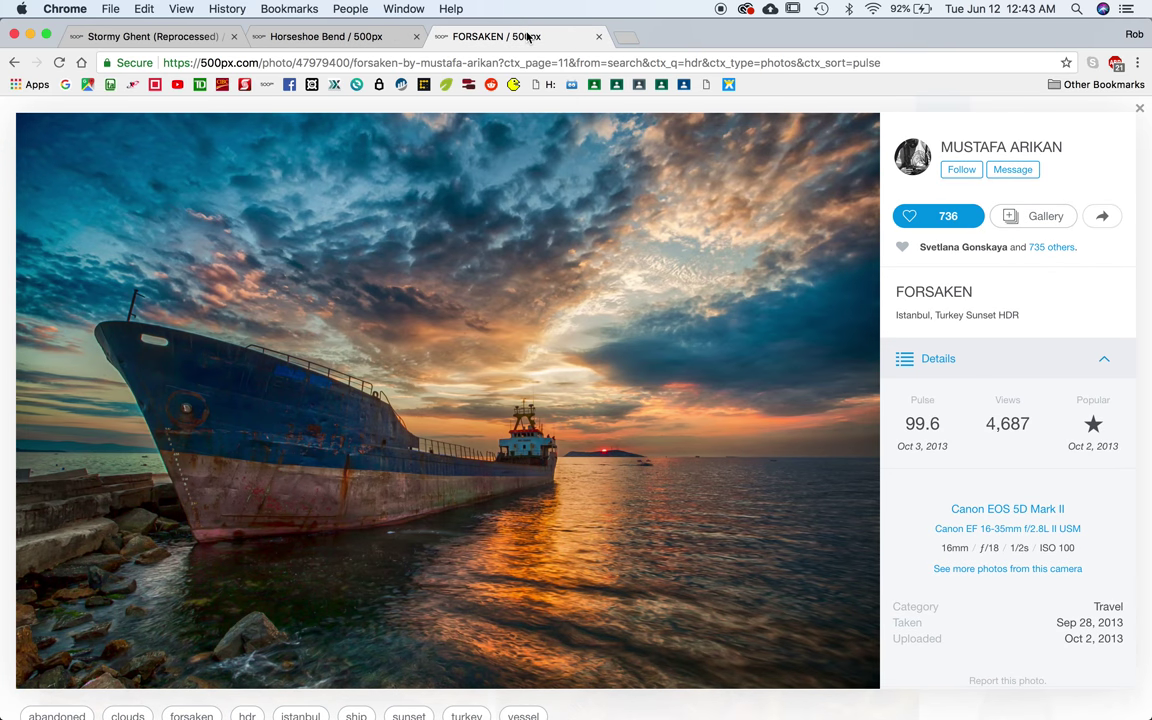
{"action": "left_click", "coordinate": [526, 330]}
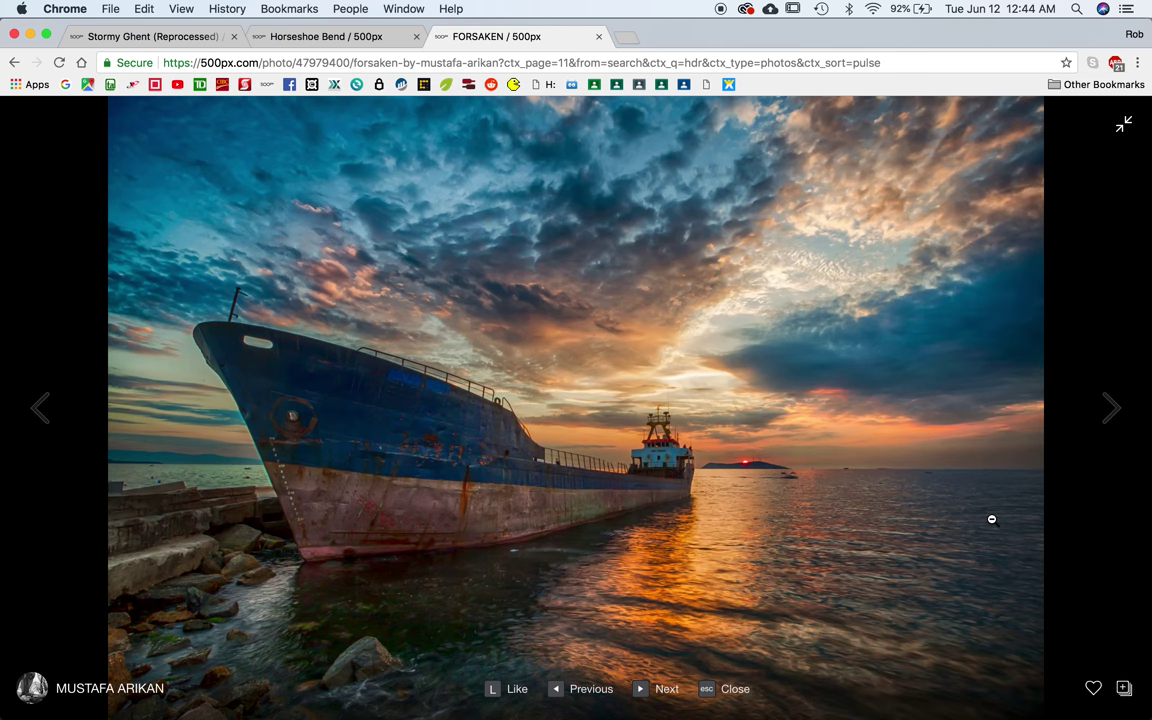
{"action": "mouse_move", "coordinate": [576, 400]}
{"action": "left_click", "coordinate": [359, 424]}
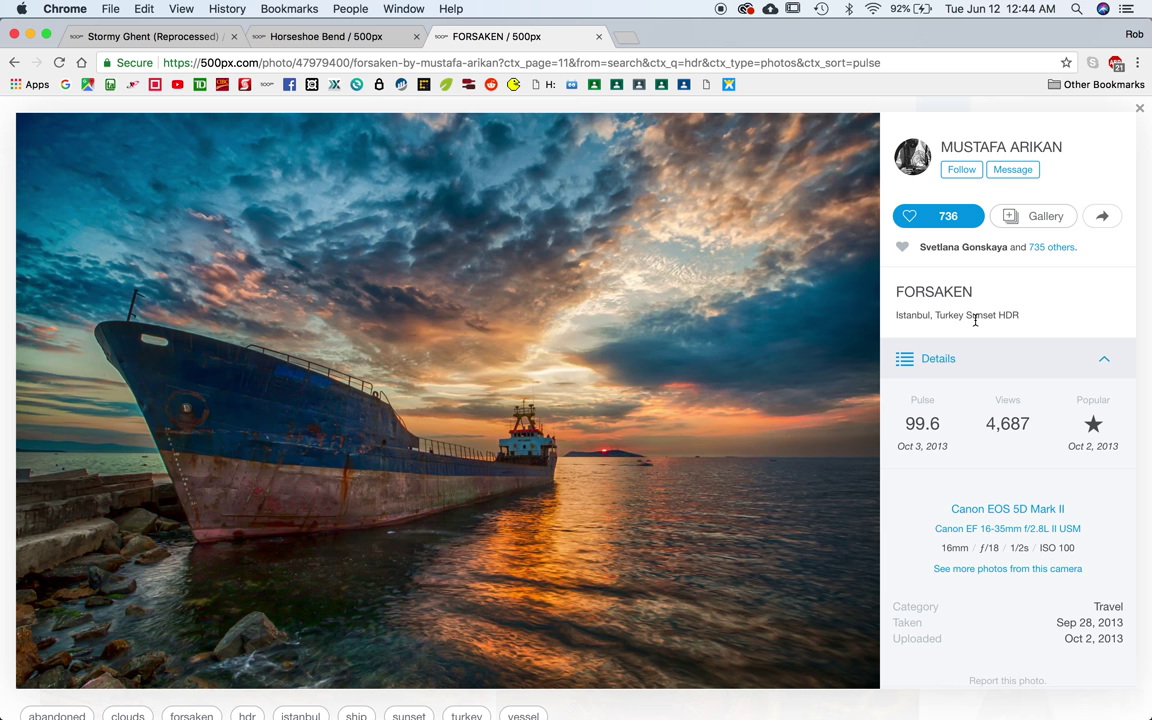
{"action": "key", "text": "cmd+Tab"}
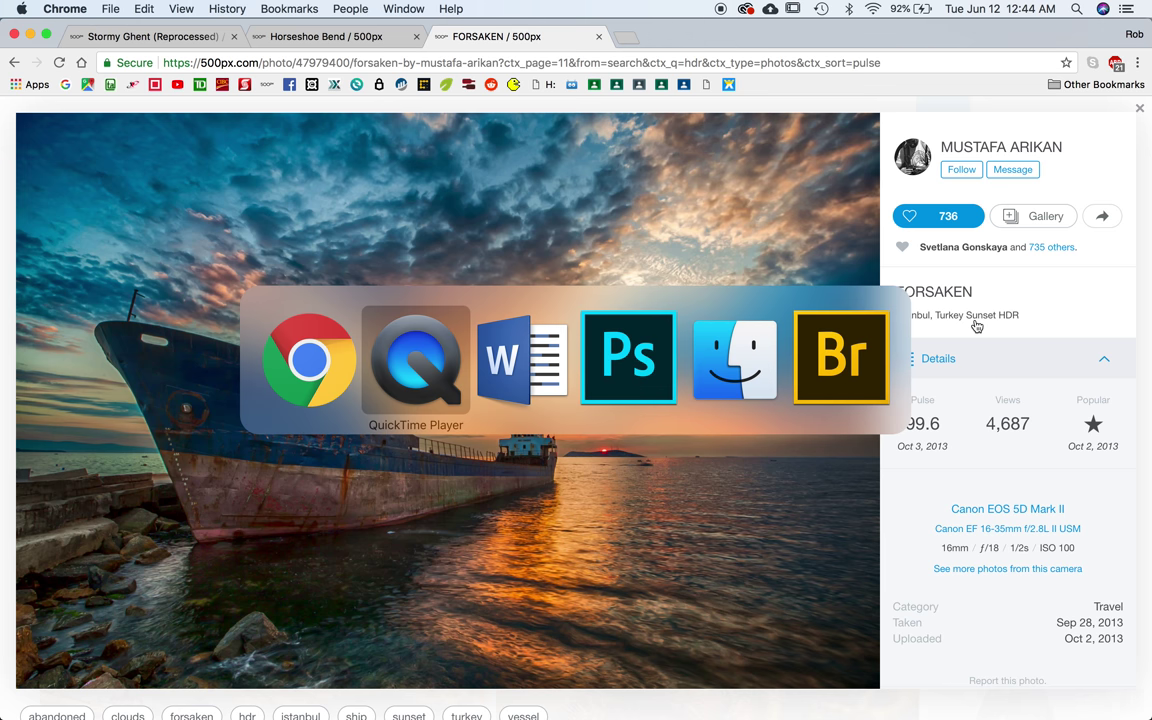
Return to Photoshop and use File > Browse in Bridge to open the HDR Images stairwell folder.
{"action": "key", "text": "super+Tab"}
{"action": "key", "text": "super+Tab"}
{"action": "key", "text": "super+Tab"}
{"action": "key", "text": "super+Tab"}
{"action": "key", "text": "super+Tab"}
{"action": "key", "text": "super+Tab"}
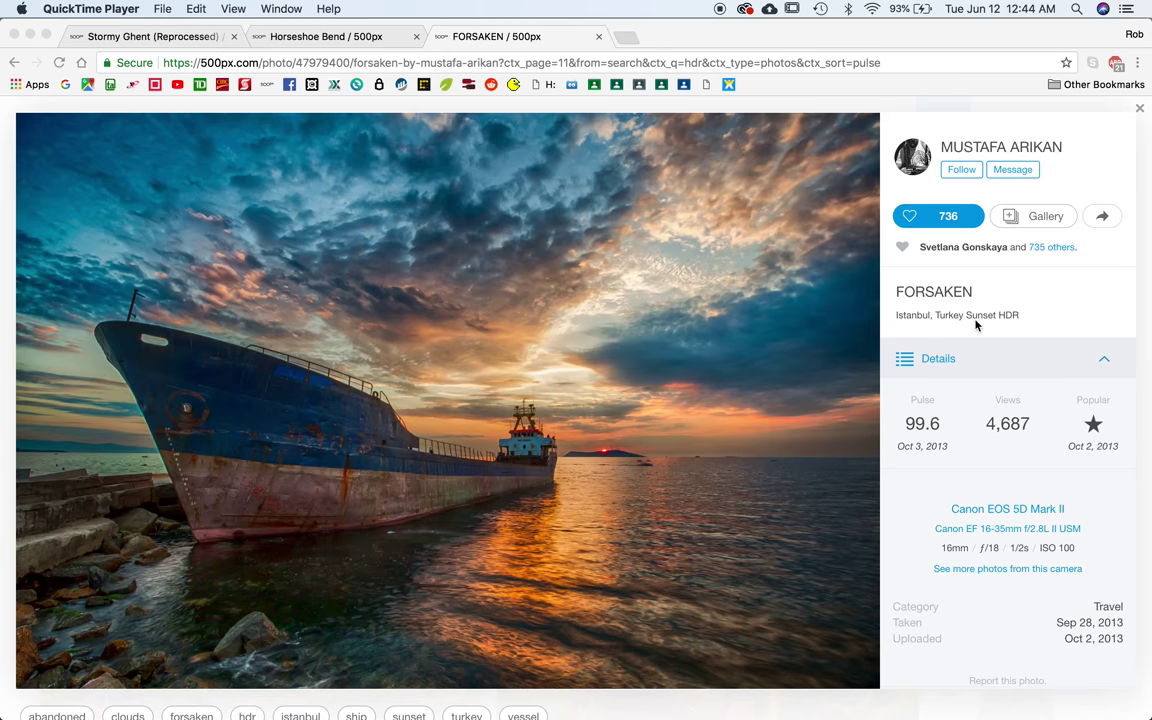
{"action": "key", "text": "super+Tab"}
{"action": "key", "text": "super+Tab"}
{"action": "key", "text": "super+Tab"}
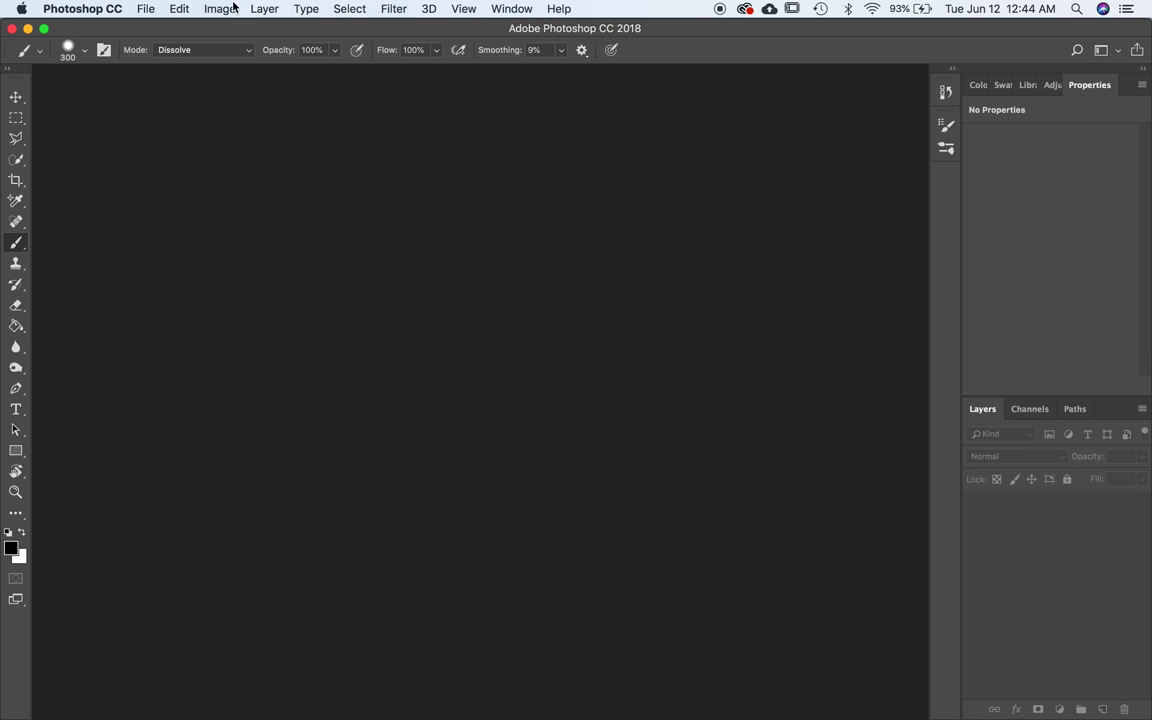
{"action": "left_click", "coordinate": [144, 10]}
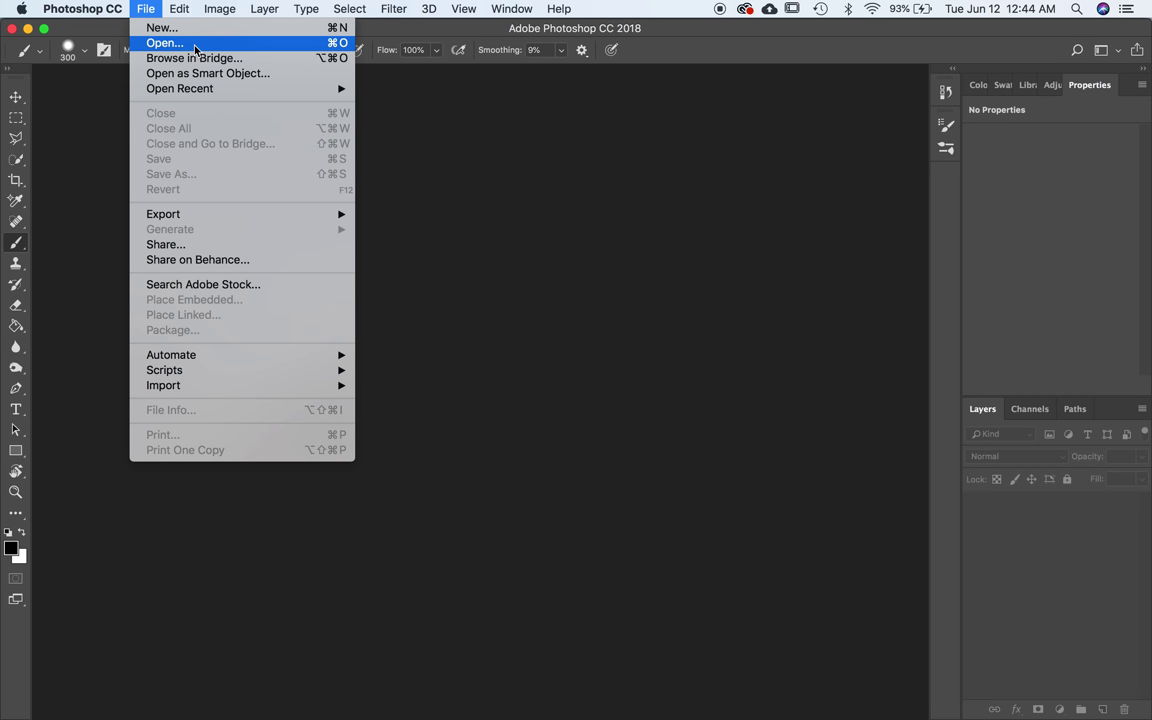
{"action": "left_click", "coordinate": [265, 64]}
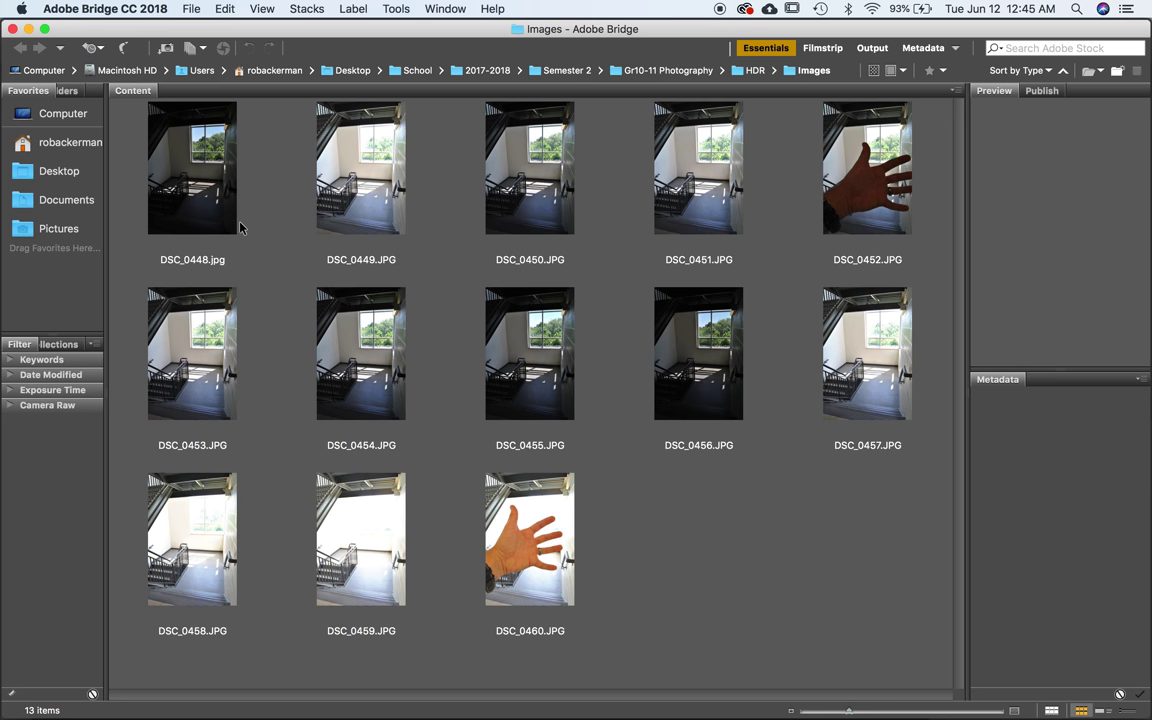
Select DSC_0448.jpg, slightly enlarge the thumbnails, and open it in Photoshop.
{"action": "left_click", "coordinate": [197, 167]}
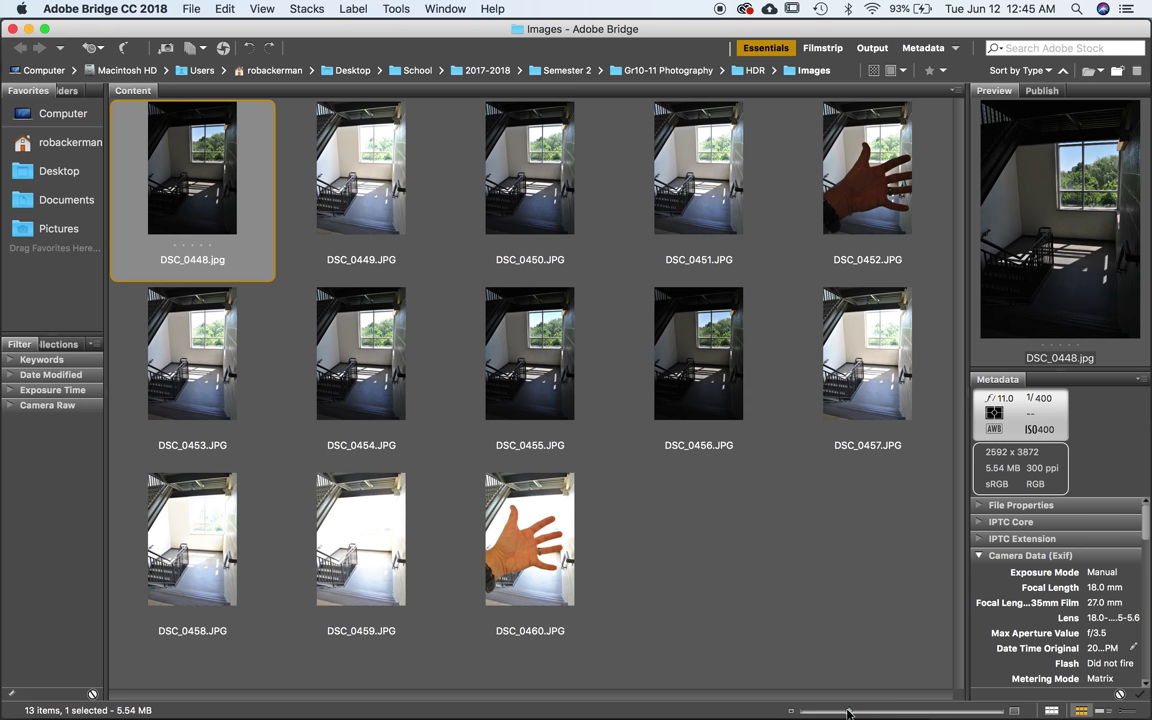
{"action": "left_click_drag", "start_coordinate": [849, 711], "coordinate": [1000, 713]}
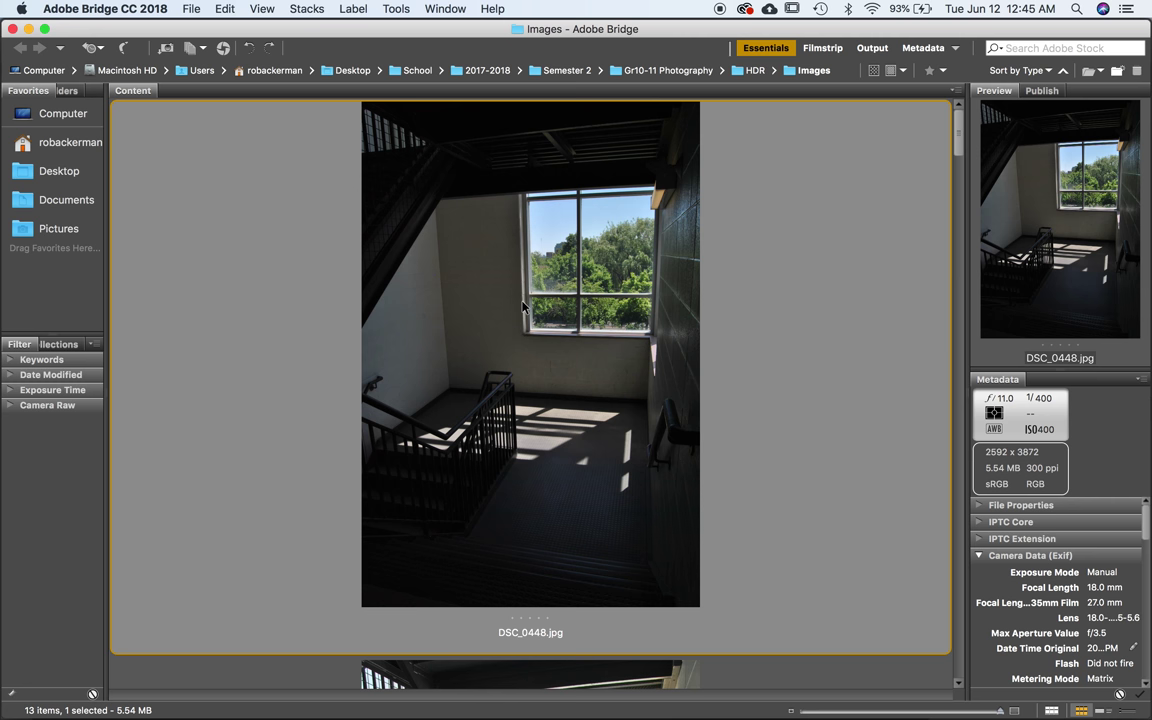
{"action": "double_click", "coordinate": [533, 346]}
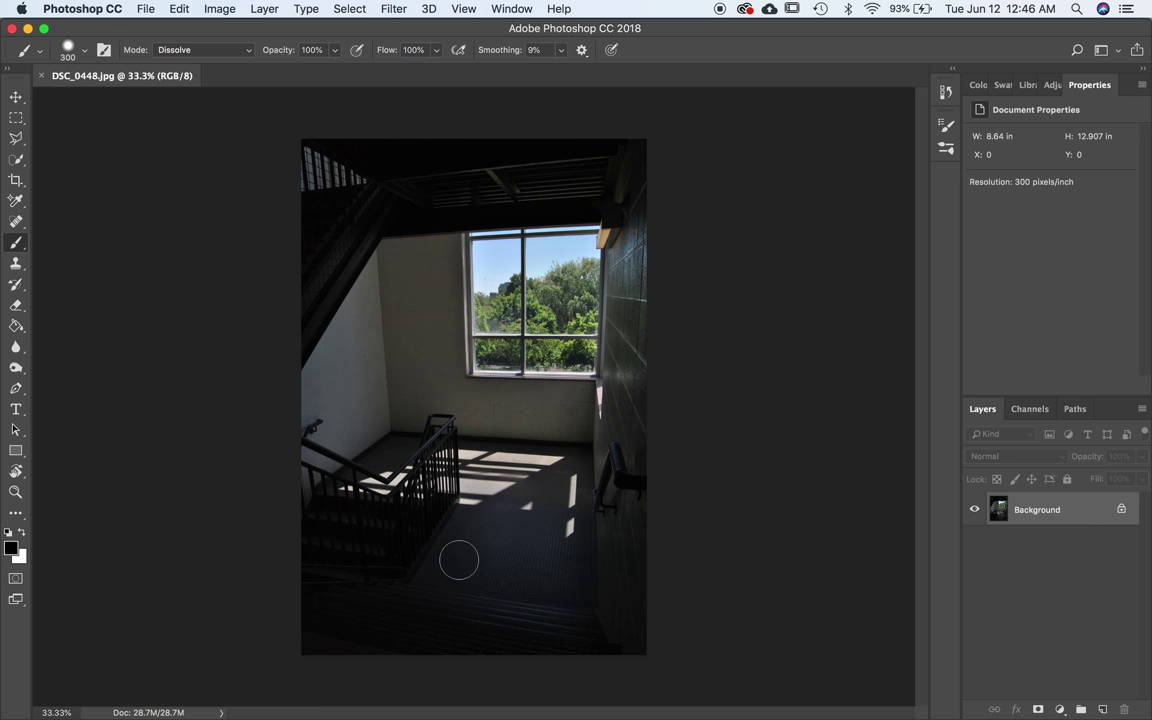
Add a Brightness/Contrast adjustment layer with Brightness raised to 126.
{"action": "left_click", "coordinate": [1060, 709]}
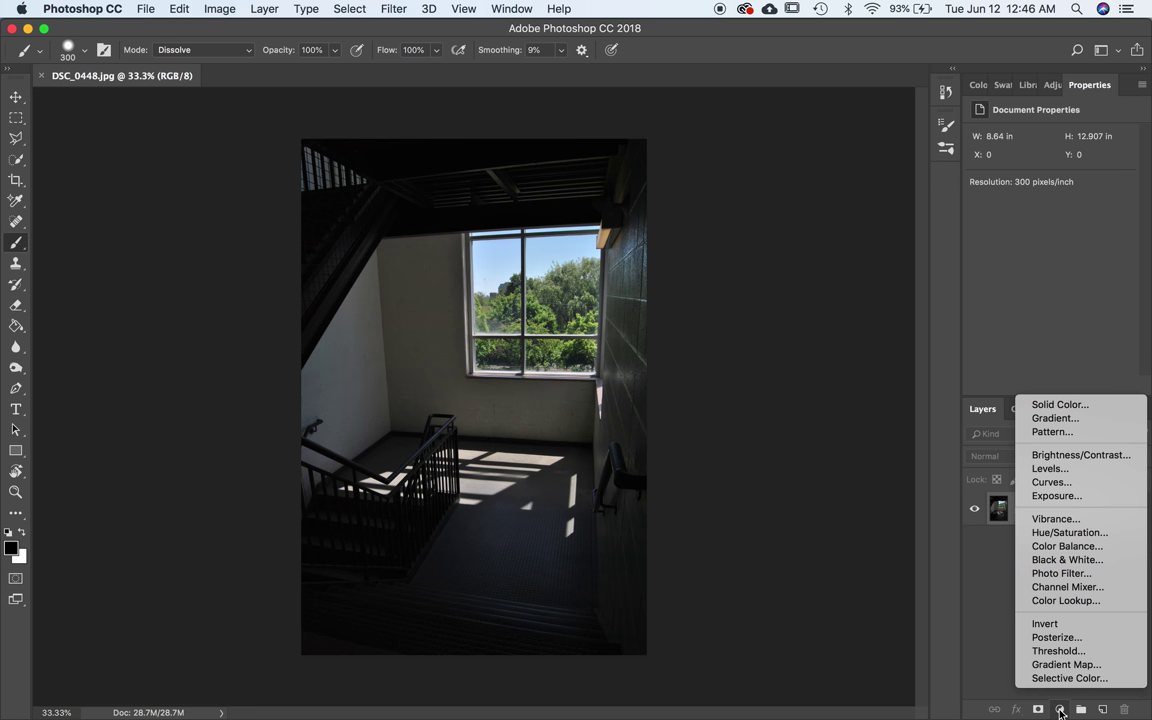
{"action": "left_click", "coordinate": [1070, 456]}
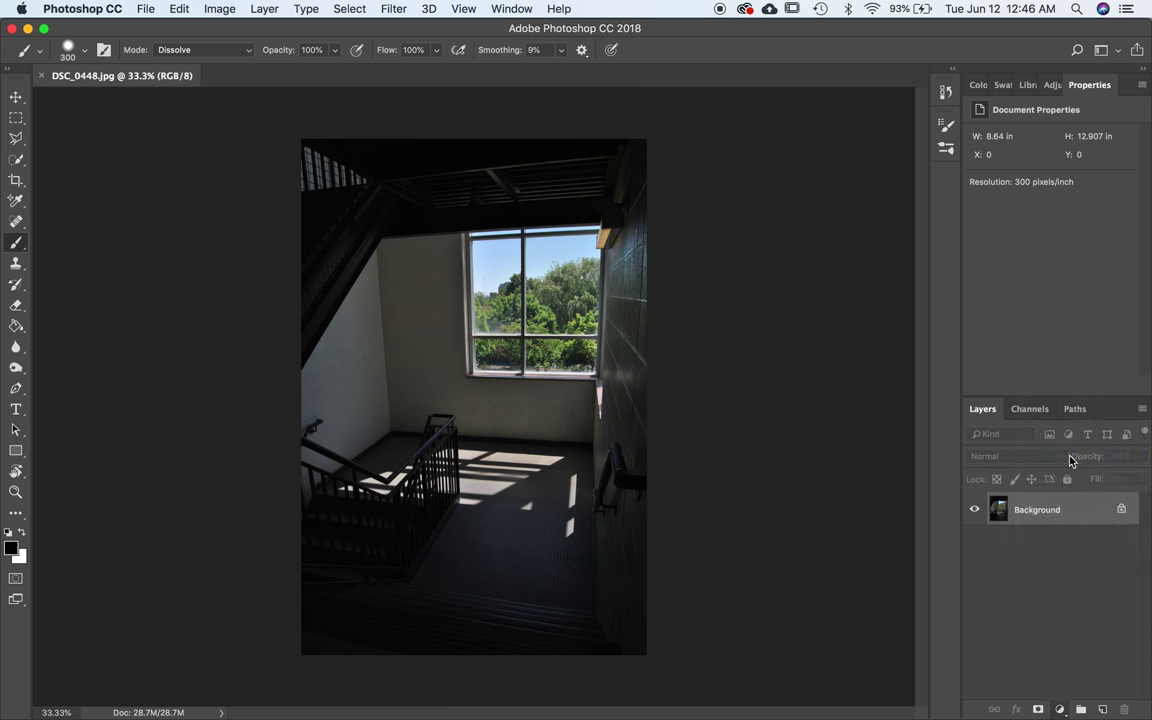
{"action": "left_click_drag", "start_coordinate": [1049, 176], "coordinate": [1114, 177]}
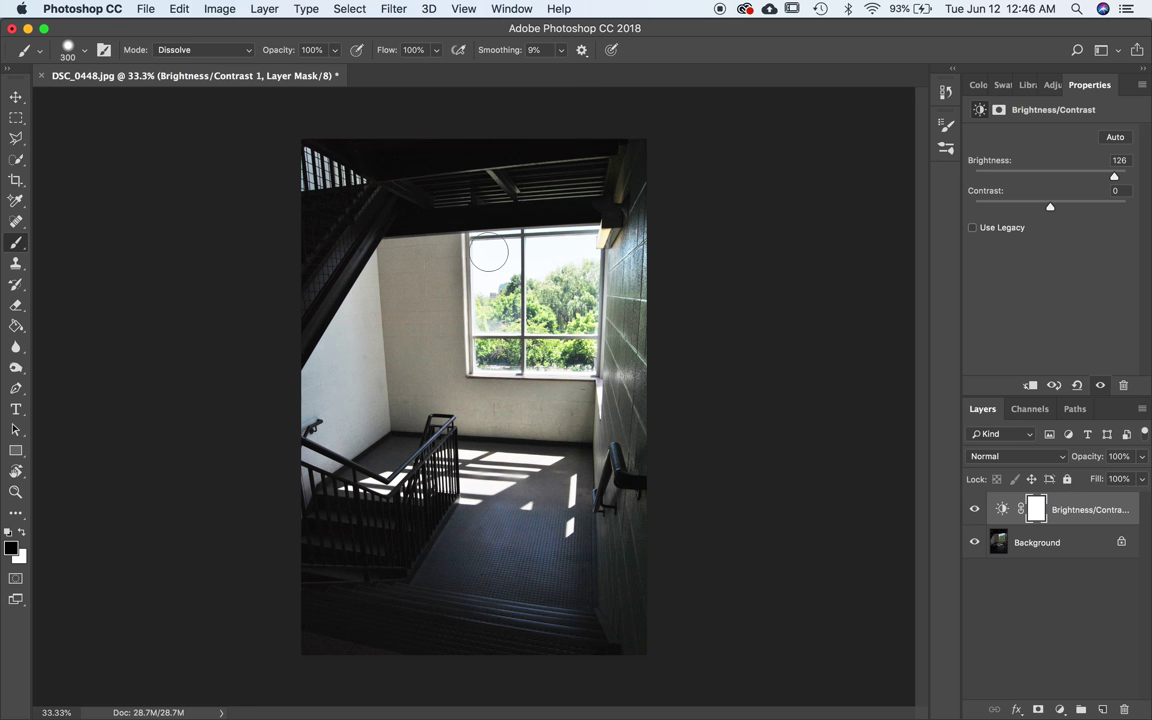
Mask the brightening off the window and trees, then toggle the layer to compare.
{"action": "left_click_drag", "start_coordinate": [489, 253], "coordinate": [489, 310]}
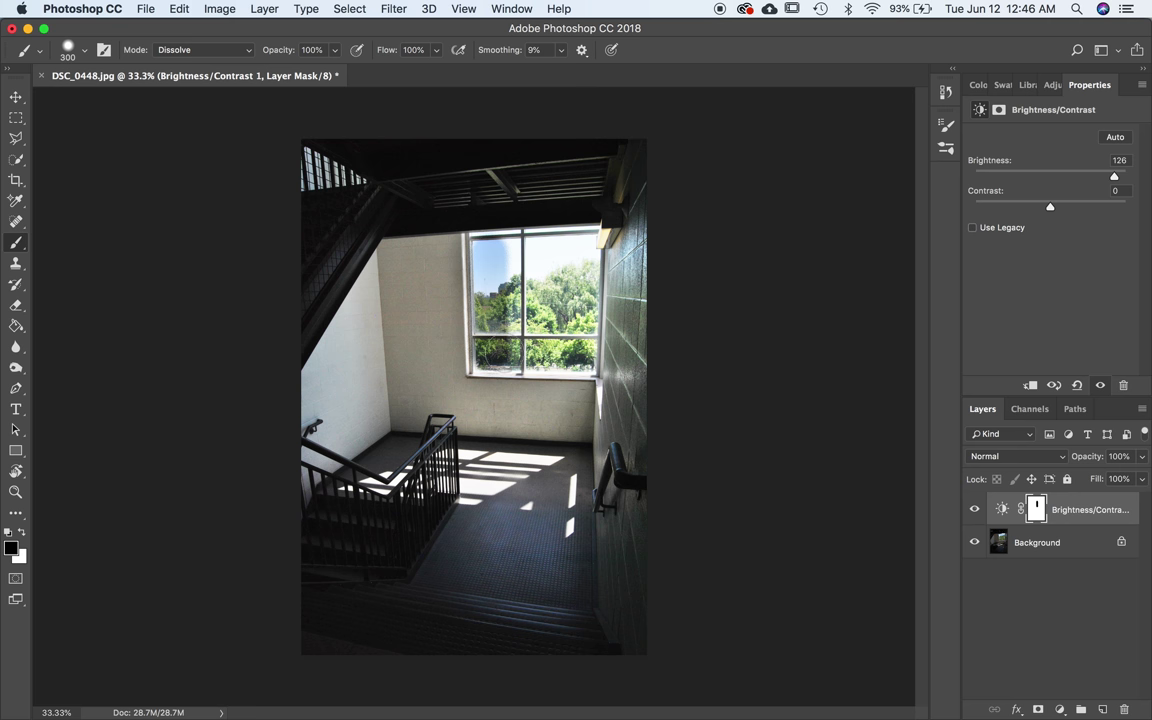
{"action": "mouse_move", "coordinate": [445, 318]}
{"action": "left_mouse_down"}
{"action": "mouse_move", "coordinate": [505, 322]}
{"action": "mouse_move", "coordinate": [582, 254]}
{"action": "mouse_move", "coordinate": [496, 248]}
{"action": "mouse_move", "coordinate": [543, 265]}
{"action": "mouse_move", "coordinate": [498, 295]}
{"action": "left_mouse_up"}
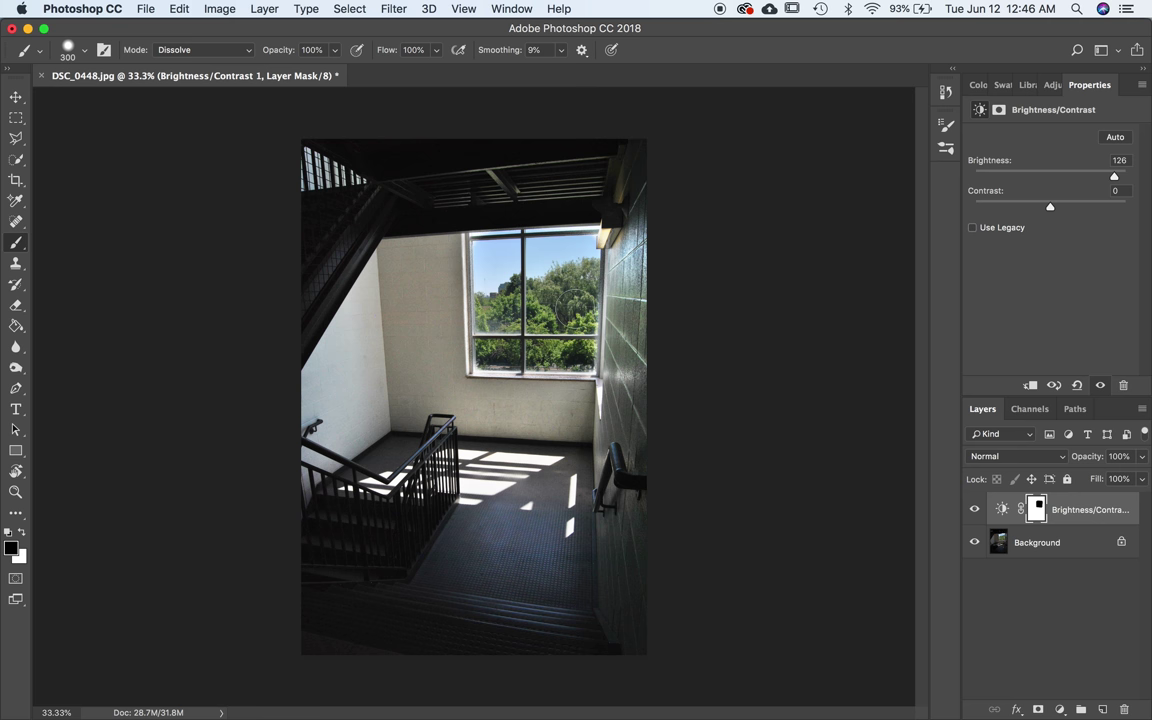
{"action": "left_click", "coordinate": [975, 510]}
{"action": "left_click", "coordinate": [975, 510]}
{"action": "left_click", "coordinate": [975, 510]}
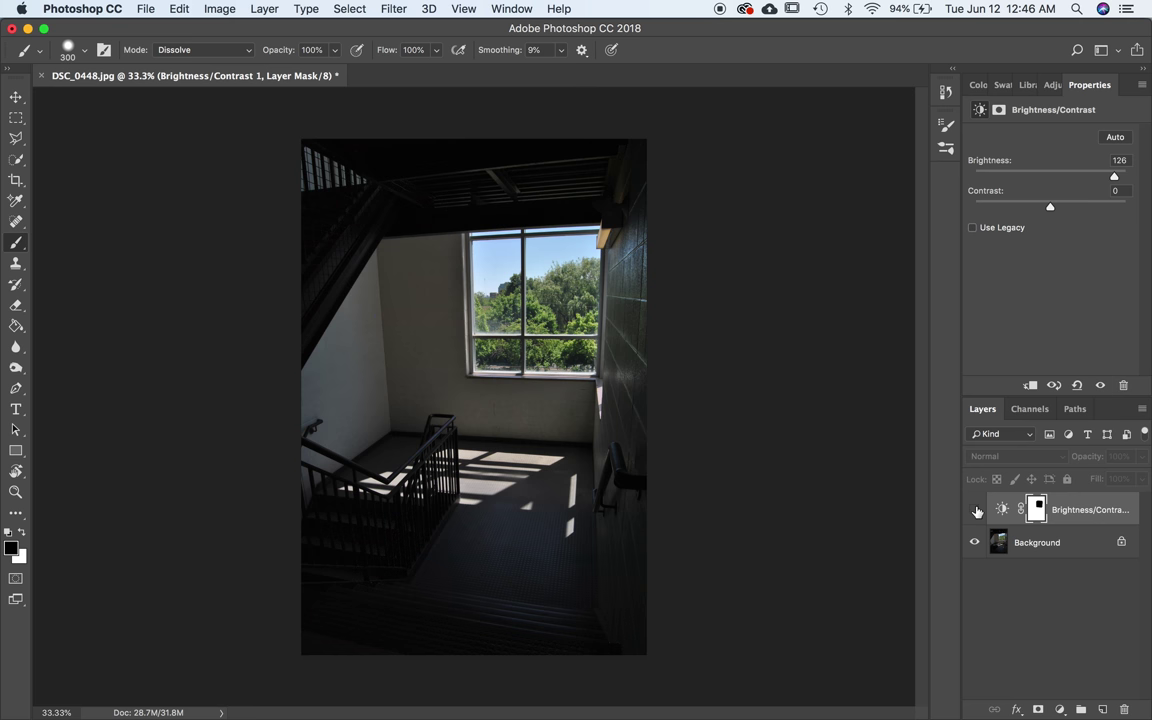
{"action": "left_click", "coordinate": [975, 510]}
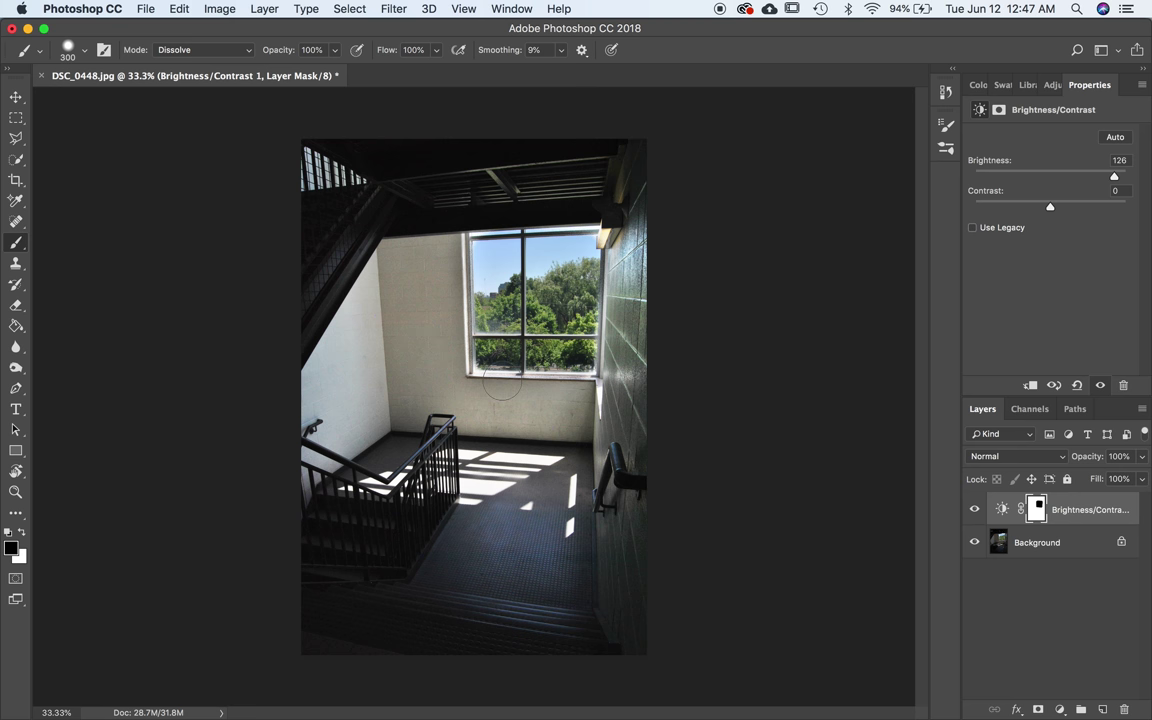
Bring Bridge forward and shrink thumbnails to show two exposures side by side.
{"action": "key", "text": "super+Tab"}
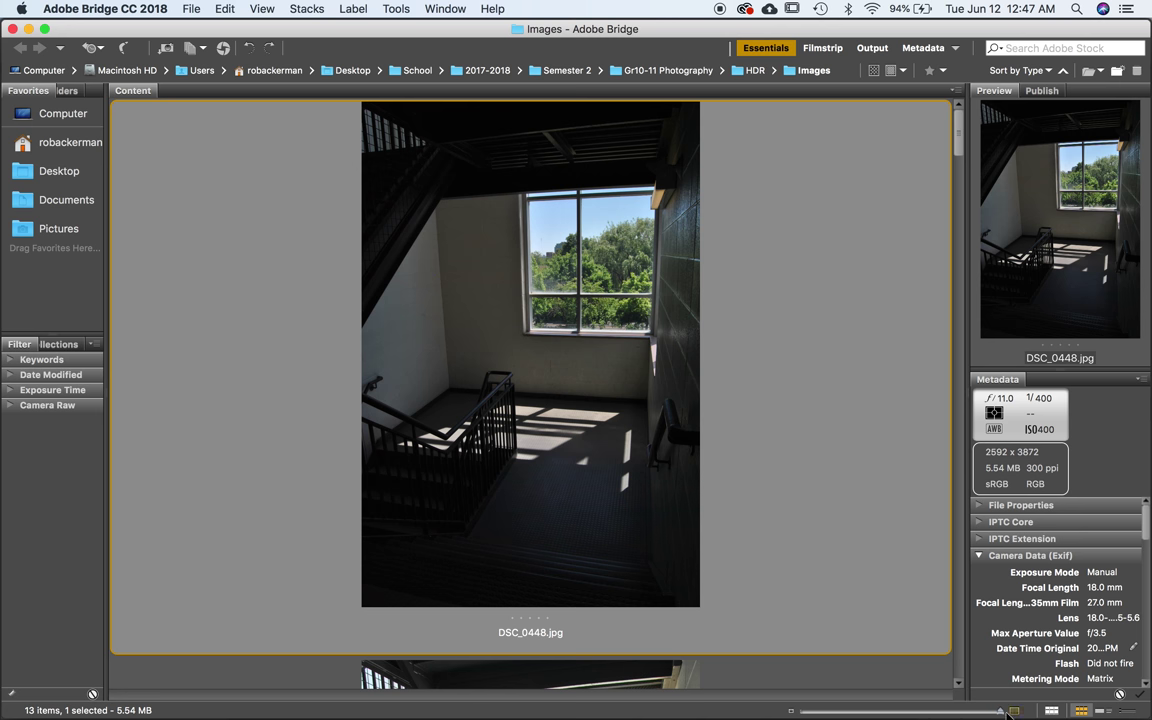
{"action": "left_click", "coordinate": [996, 712]}
{"action": "left_click_drag", "start_coordinate": [996, 712], "coordinate": [952, 712]}
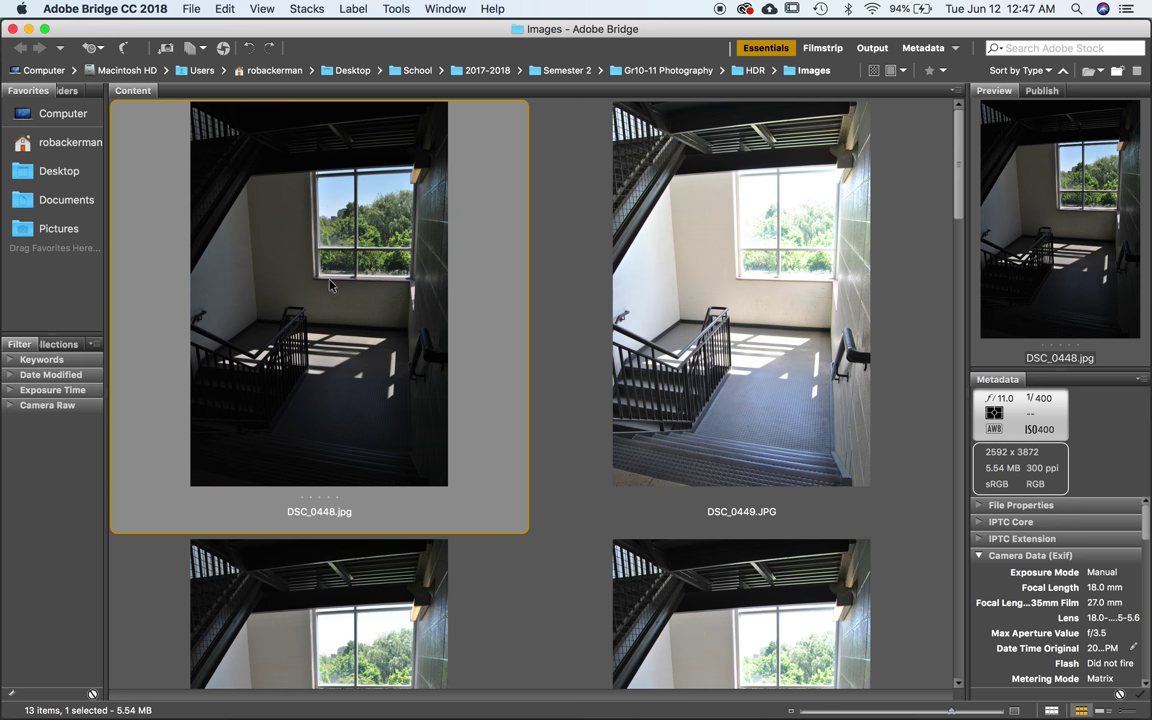
Compare DSC_0448 and DSC_0449 exposure settings, then enlarge thumbnails to one per row.
{"action": "left_click", "coordinate": [784, 307]}
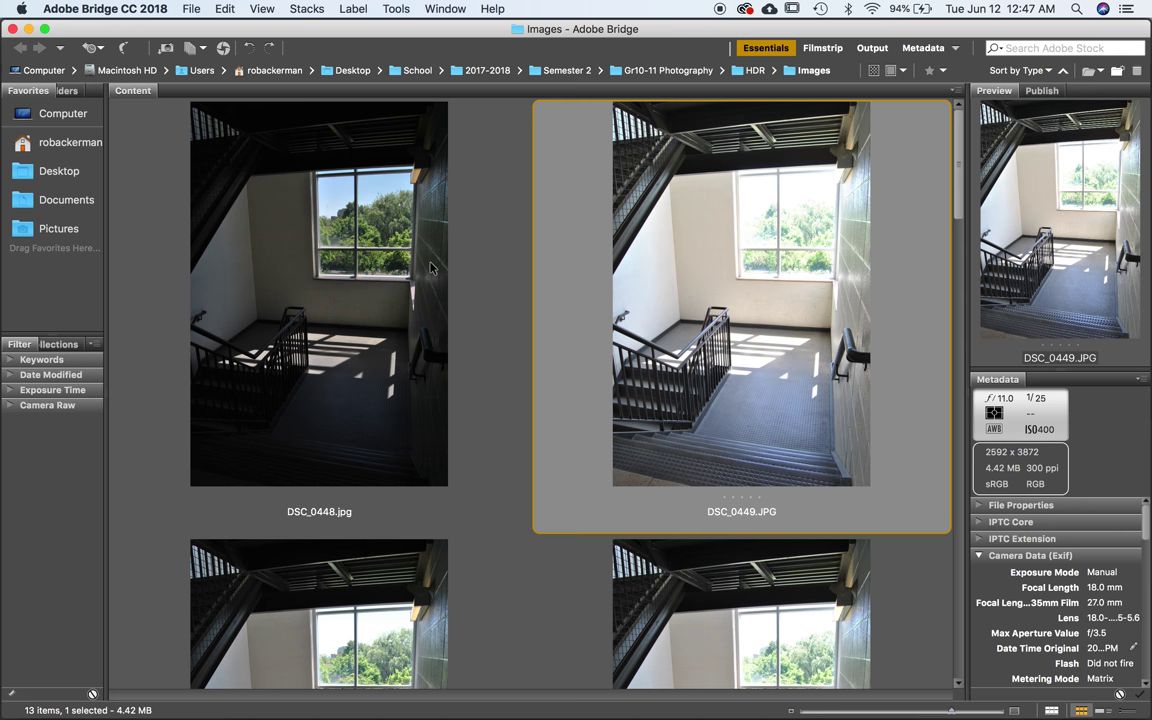
{"action": "left_click", "coordinate": [326, 255]}
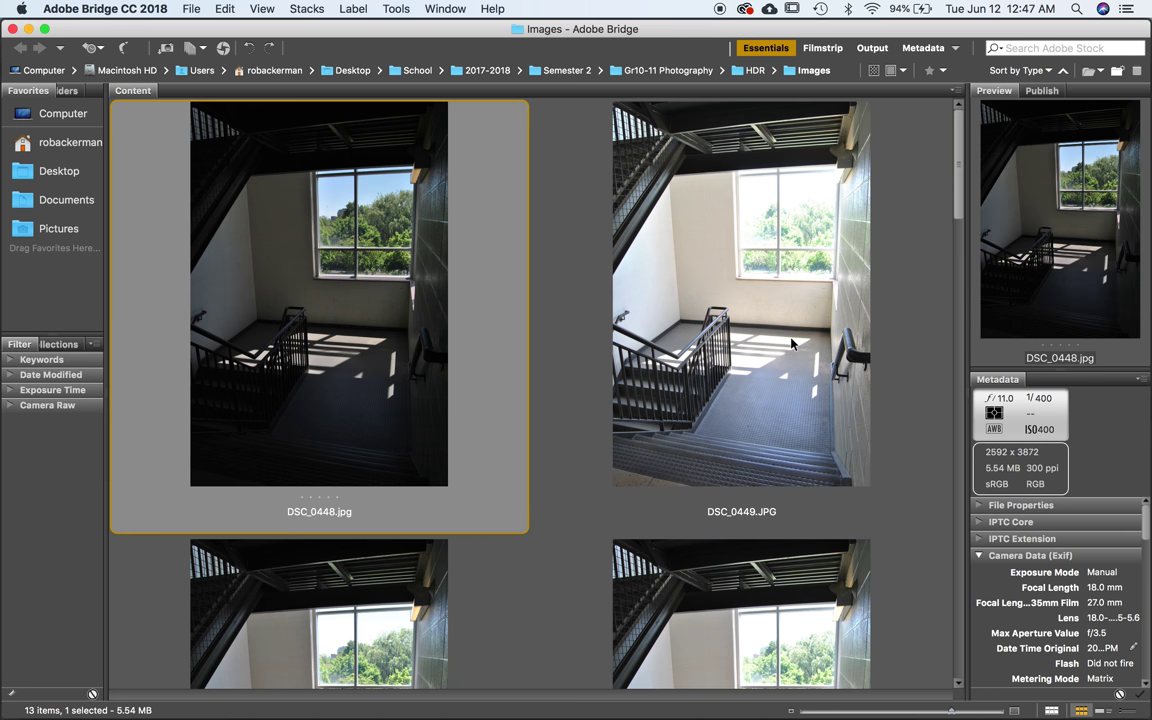
{"action": "left_click", "coordinate": [713, 306]}
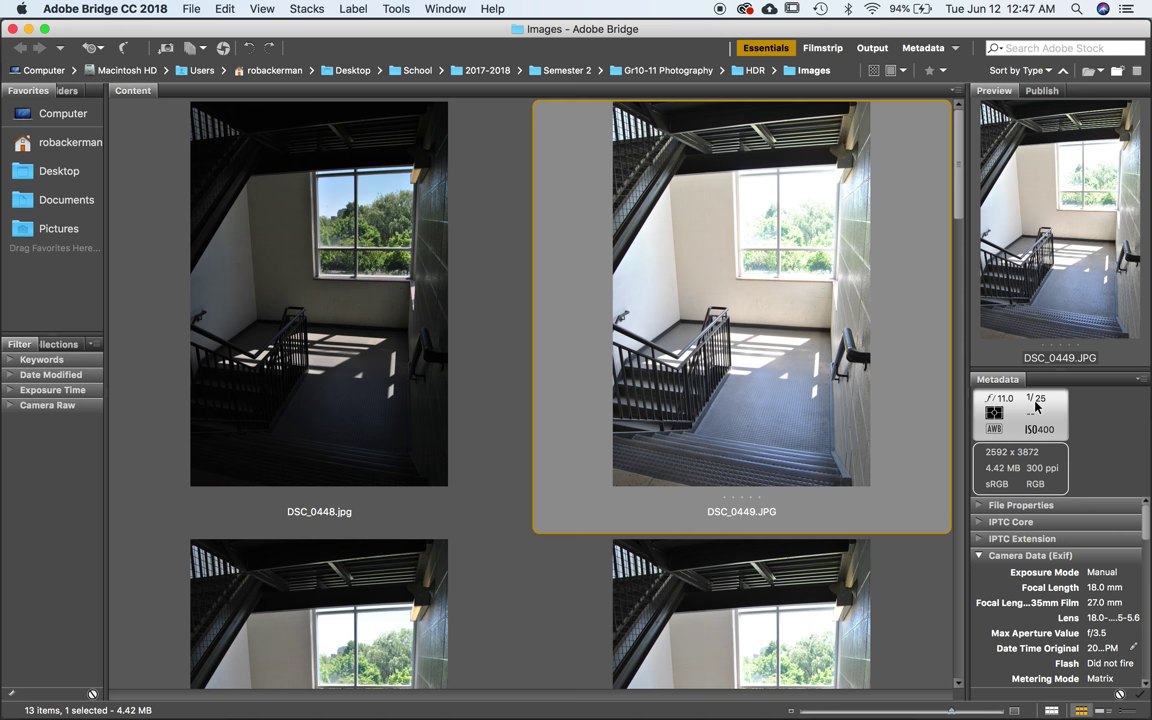
{"action": "key", "text": "Left"}
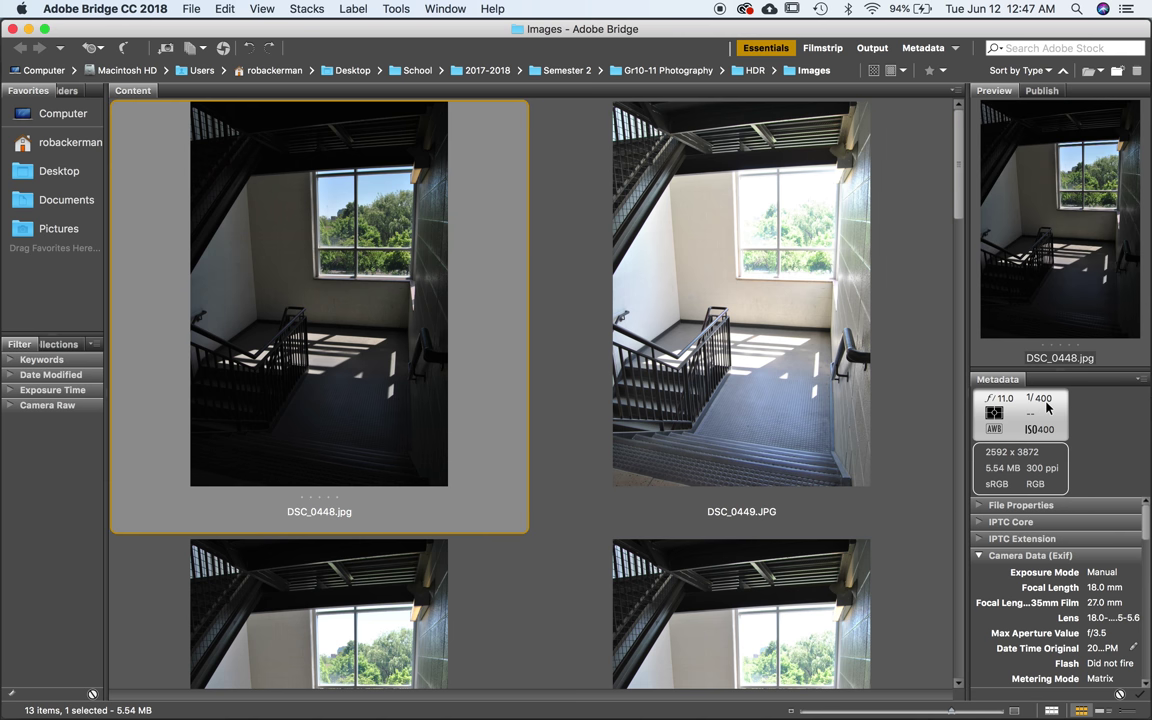
{"action": "left_click", "coordinate": [783, 316]}
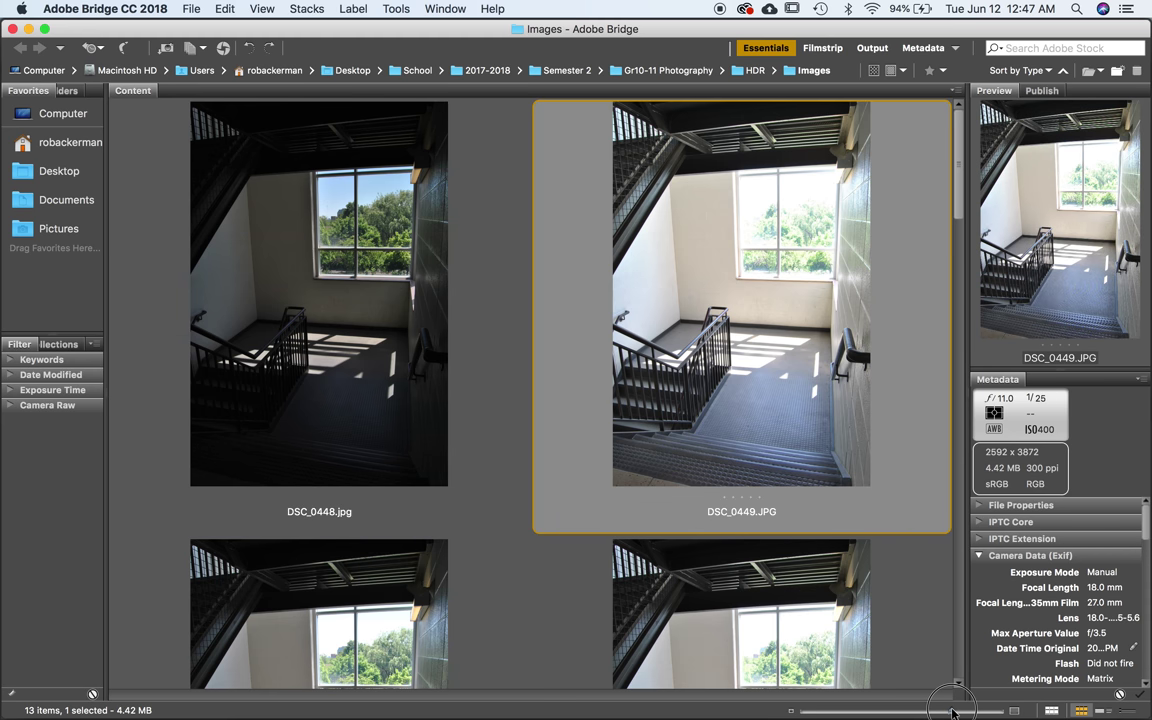
{"action": "left_click_drag", "start_coordinate": [958, 710], "coordinate": [1008, 710]}
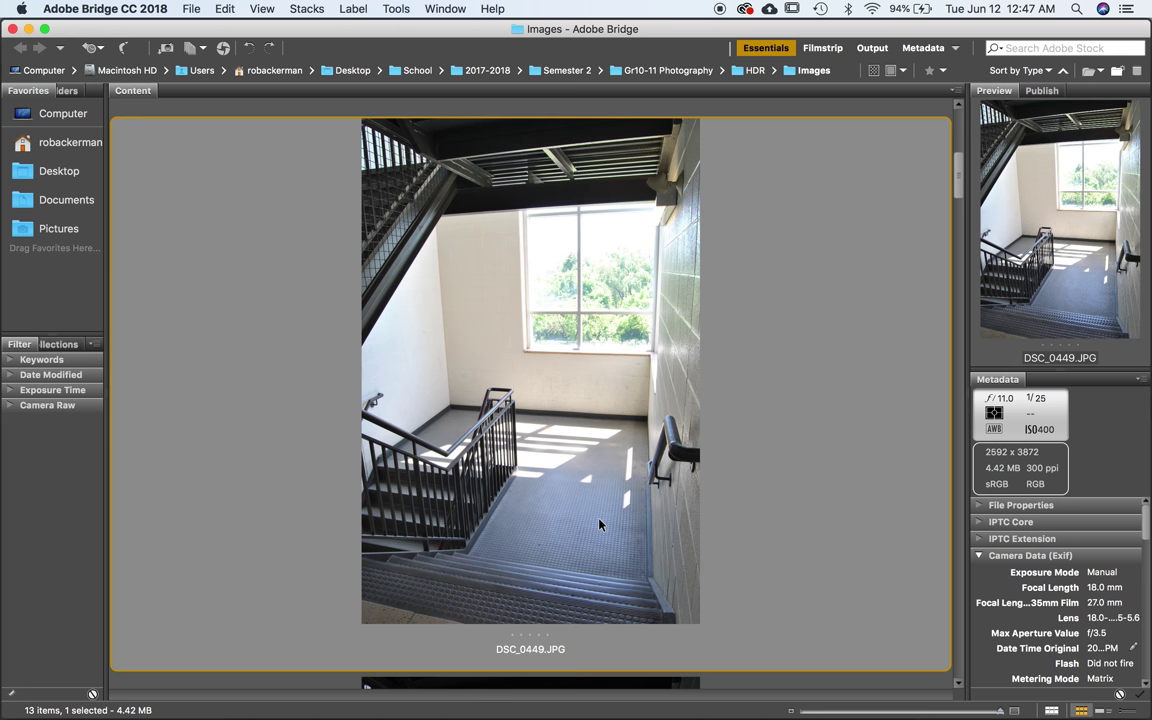
Compare large previews of DSC_0448 and DSC_0449, reading each exposure's shutter speed.
{"action": "left_click", "coordinate": [962, 145]}
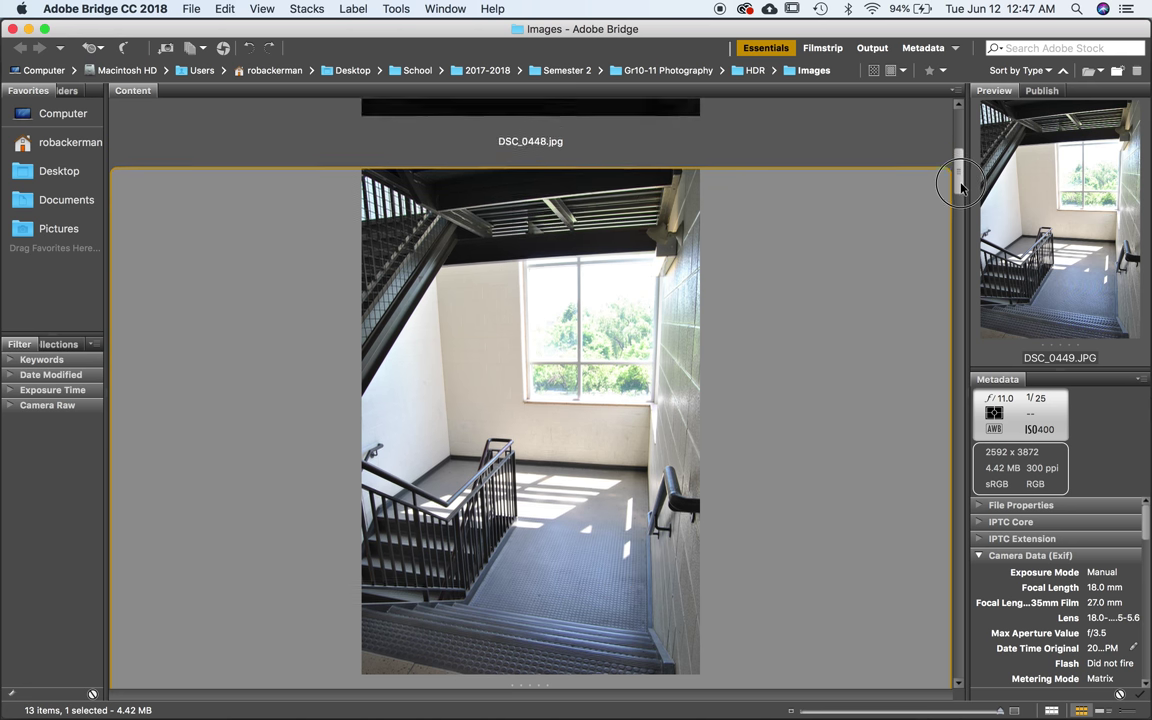
{"action": "left_click", "coordinate": [541, 332]}
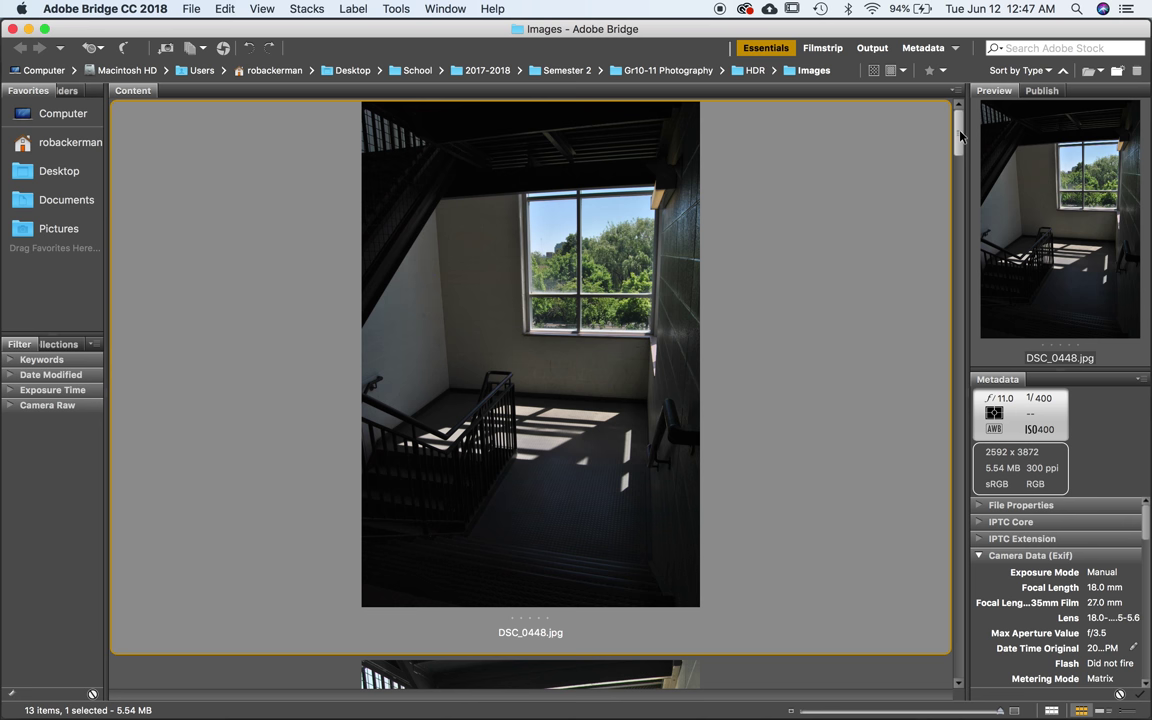
{"action": "left_click_drag", "start_coordinate": [958, 135], "coordinate": [964, 172]}
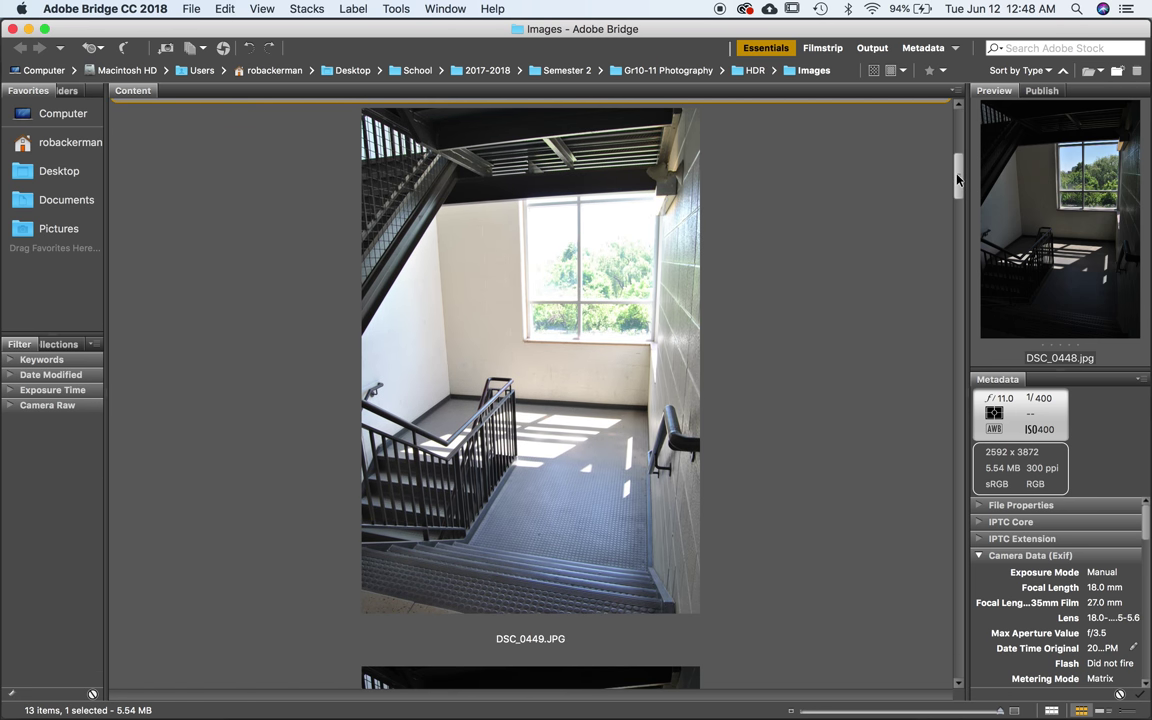
{"action": "left_click", "coordinate": [526, 346]}
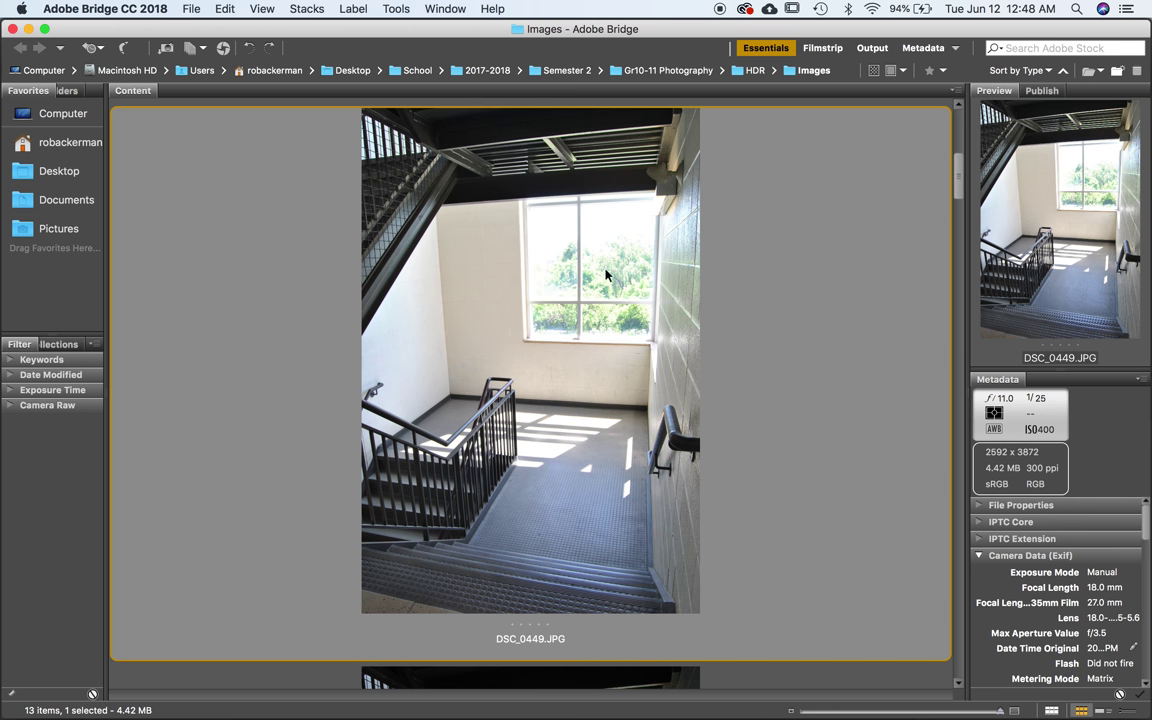
{"action": "scroll", "coordinate": [865, 150], "scroll_direction": "up", "scroll_amount": 5}
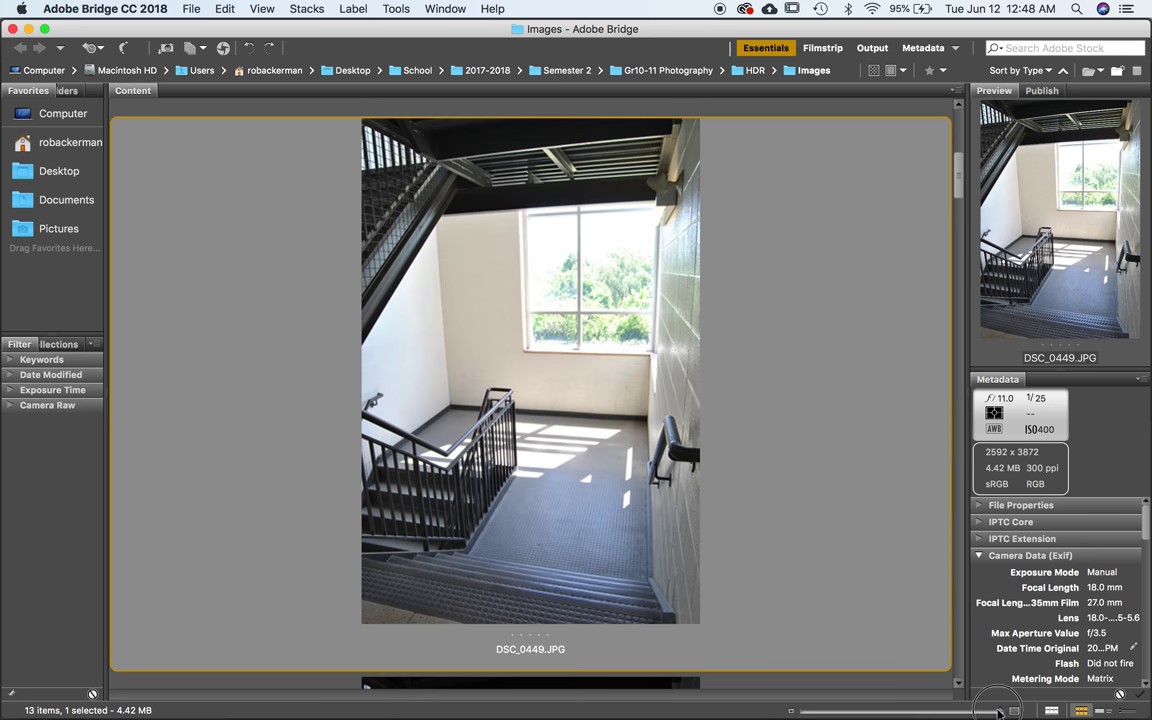
Select DSC_0453, enlarge thumbnails to a single column, and view DSC_0454.
{"action": "left_click_drag", "start_coordinate": [1000, 712], "coordinate": [855, 710]}
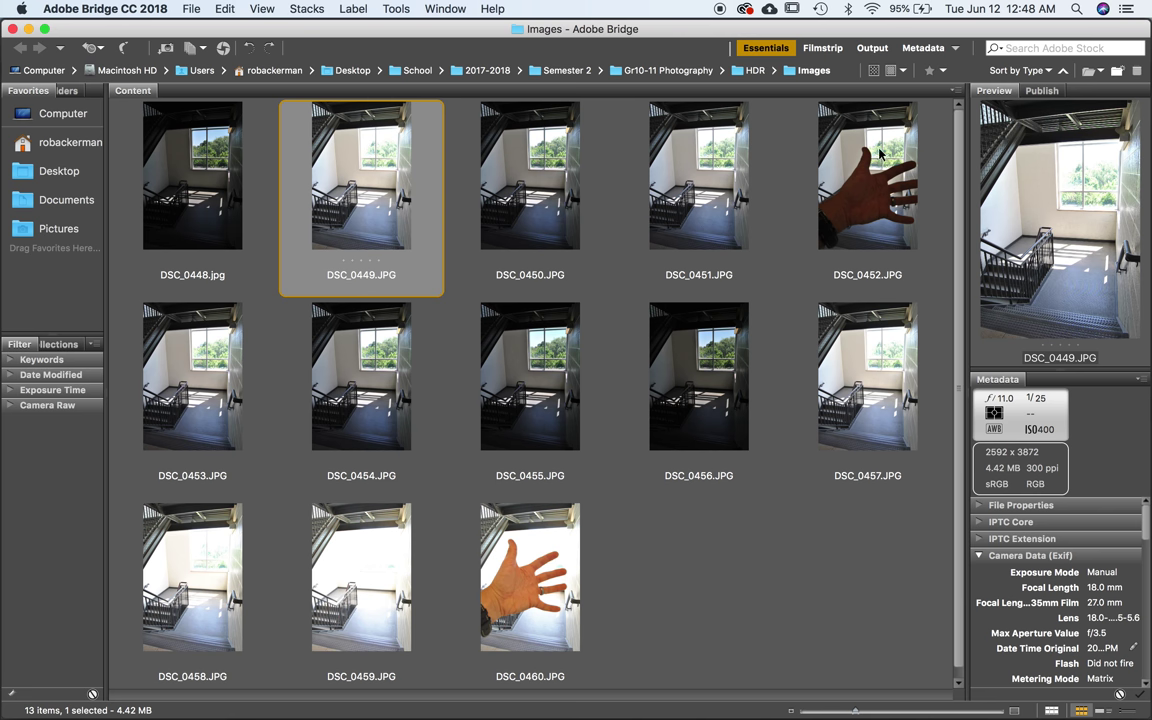
{"action": "left_click", "coordinate": [197, 380]}
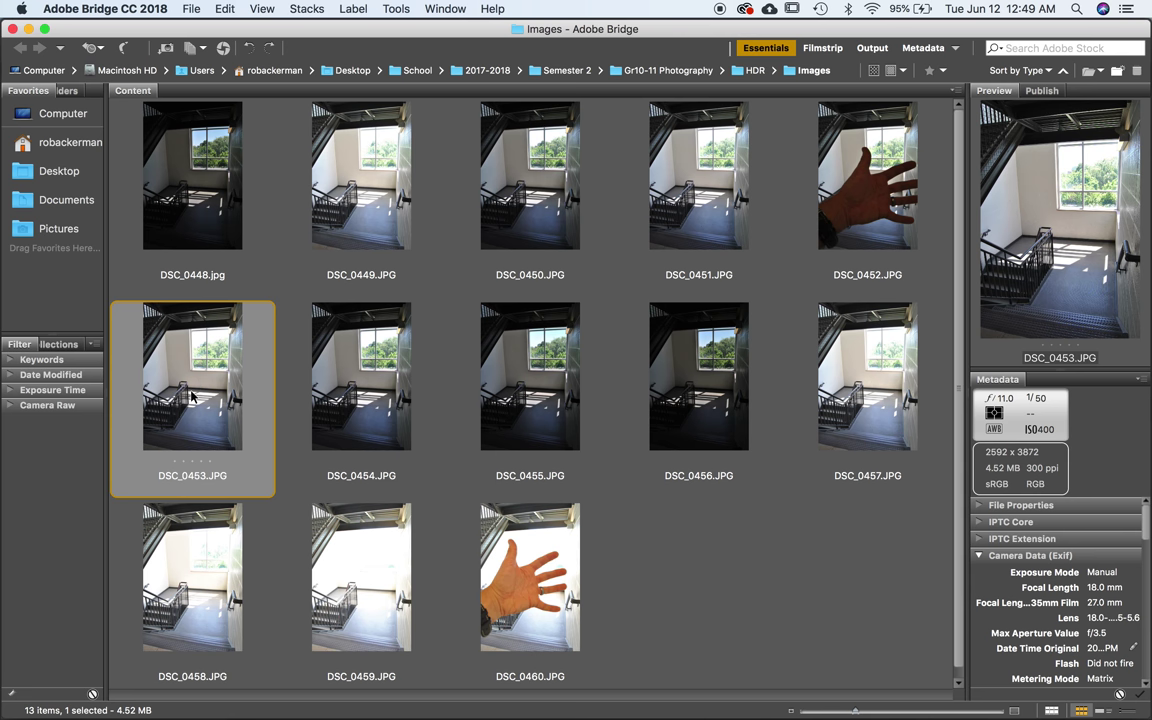
{"action": "left_click_drag", "start_coordinate": [857, 708], "coordinate": [1005, 710]}
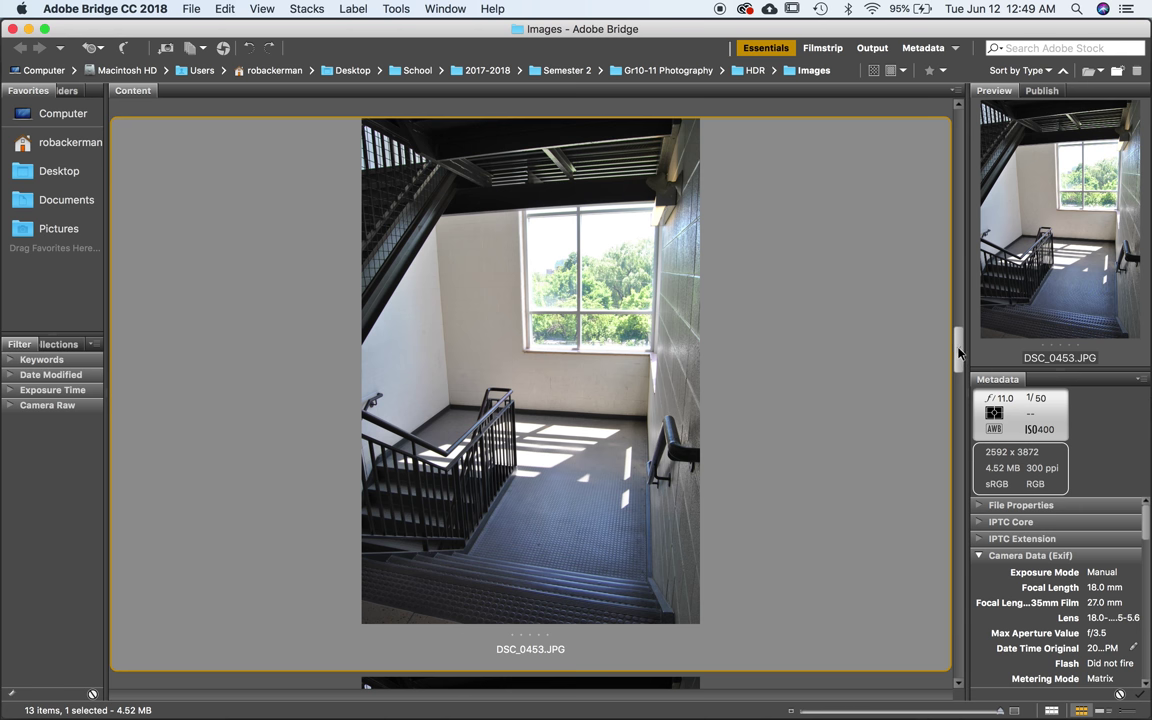
{"action": "left_click_drag", "start_coordinate": [958, 352], "coordinate": [963, 395]}
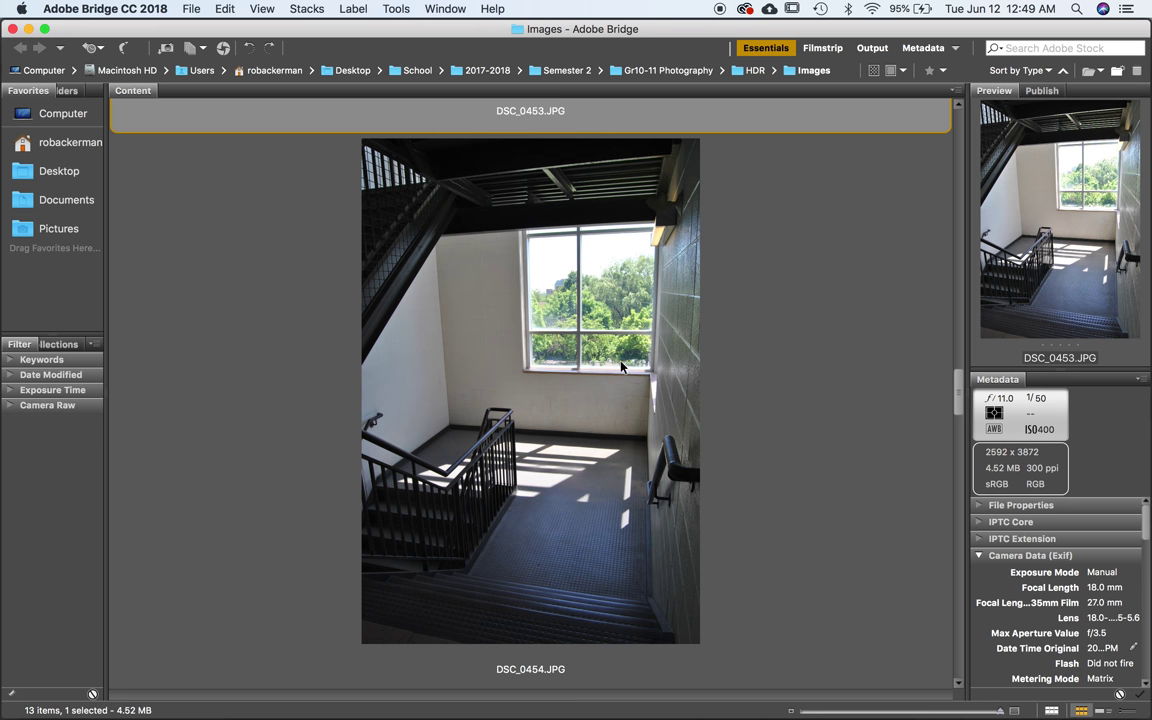
{"action": "left_click", "coordinate": [572, 367]}
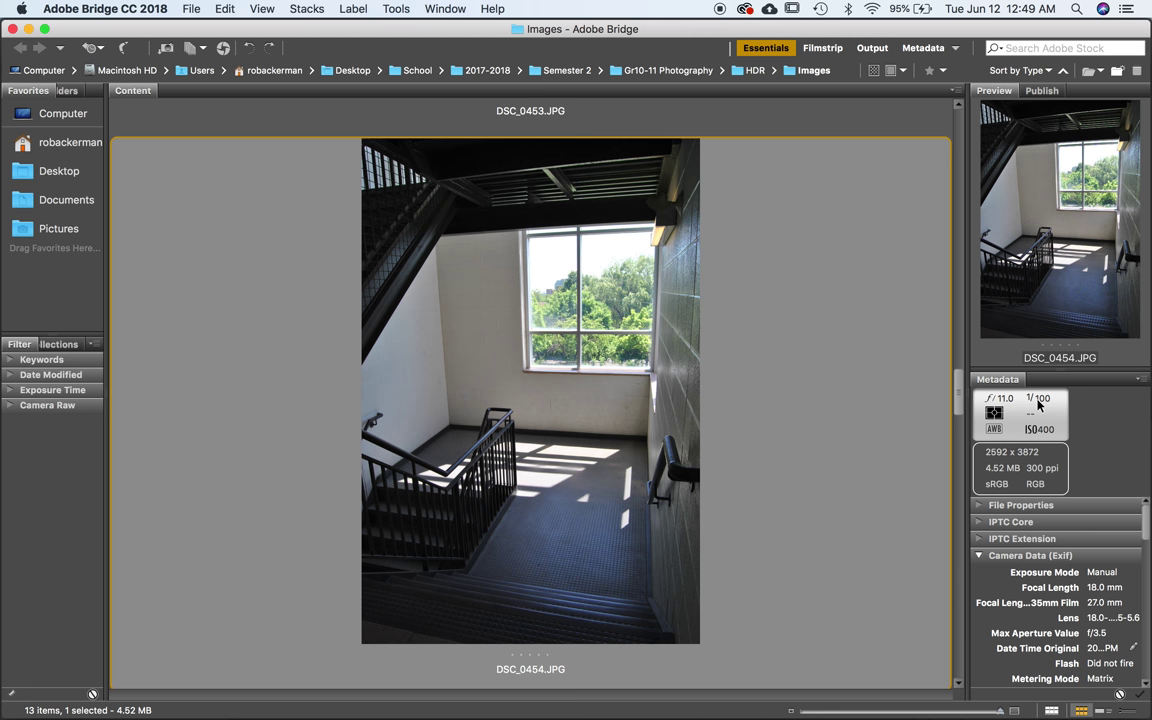
Step through DSC_0455, DSC_0456 and DSC_0457, checking each shutter speed.
{"action": "left_click_drag", "start_coordinate": [957, 386], "coordinate": [958, 432]}
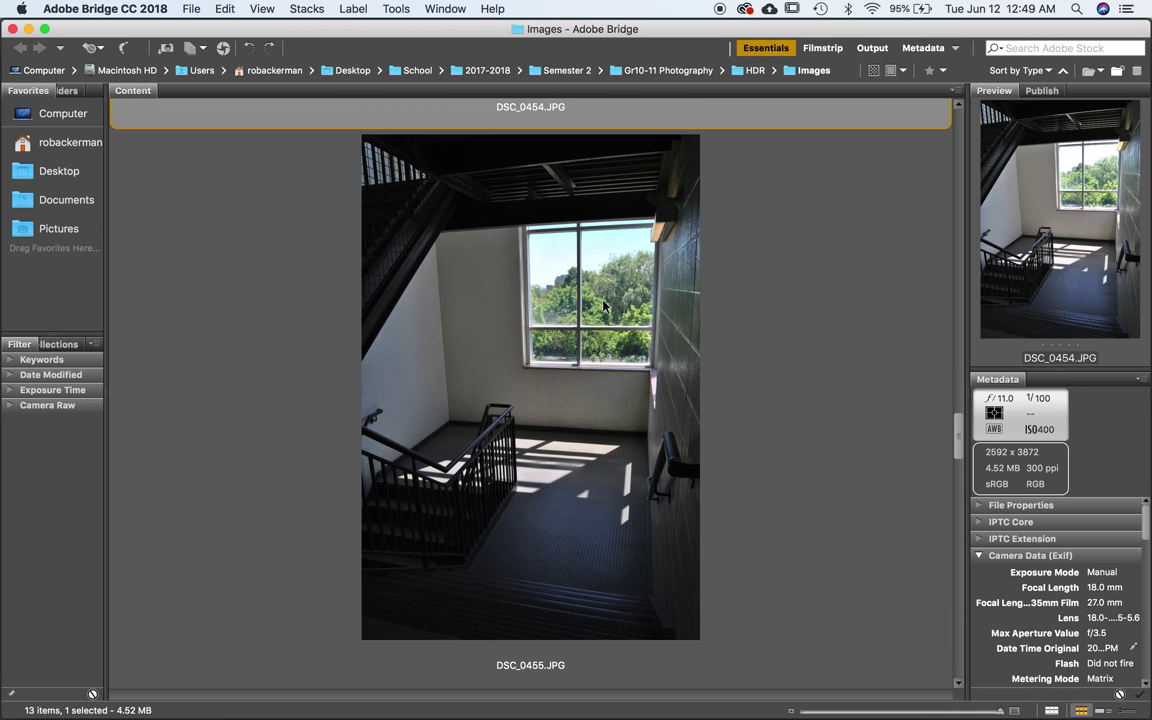
{"action": "left_click", "coordinate": [531, 277]}
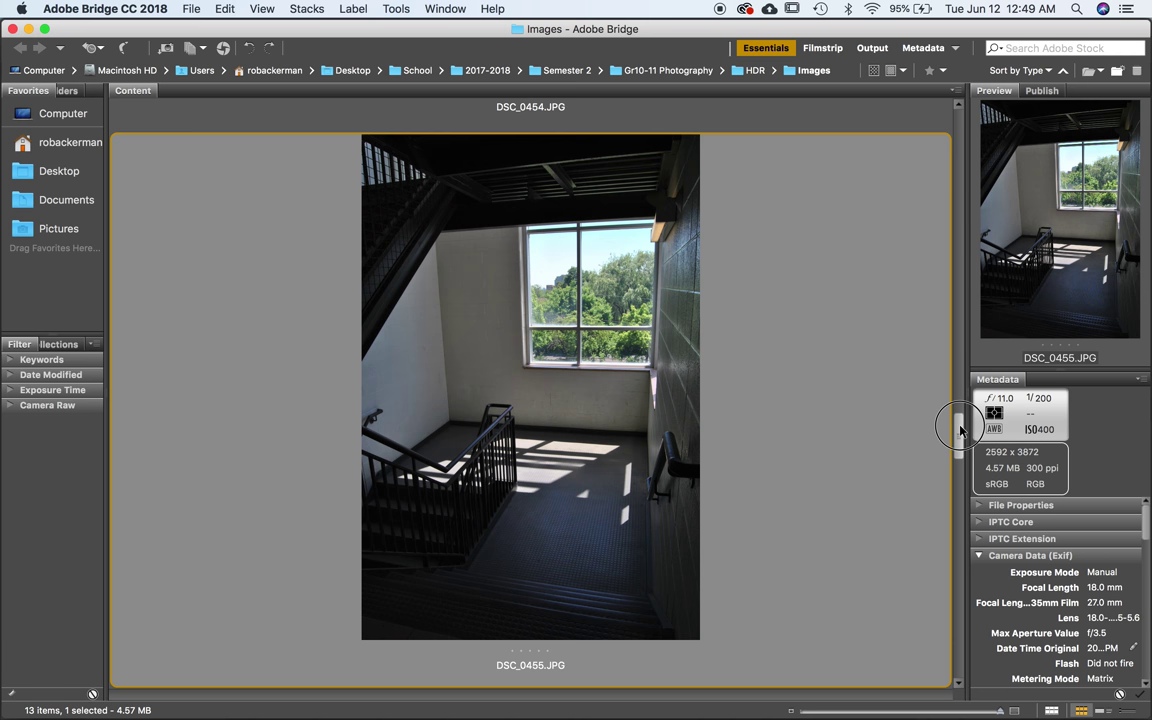
{"action": "left_click_drag", "start_coordinate": [958, 430], "coordinate": [958, 478]}
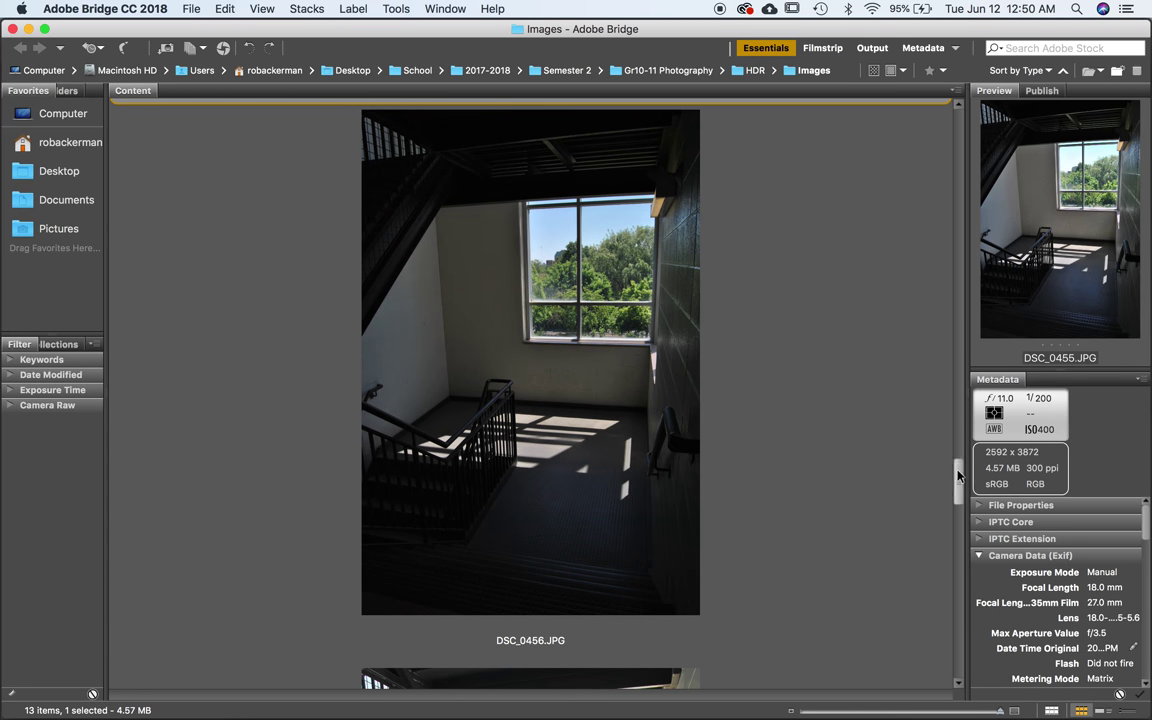
{"action": "left_click", "coordinate": [545, 352]}
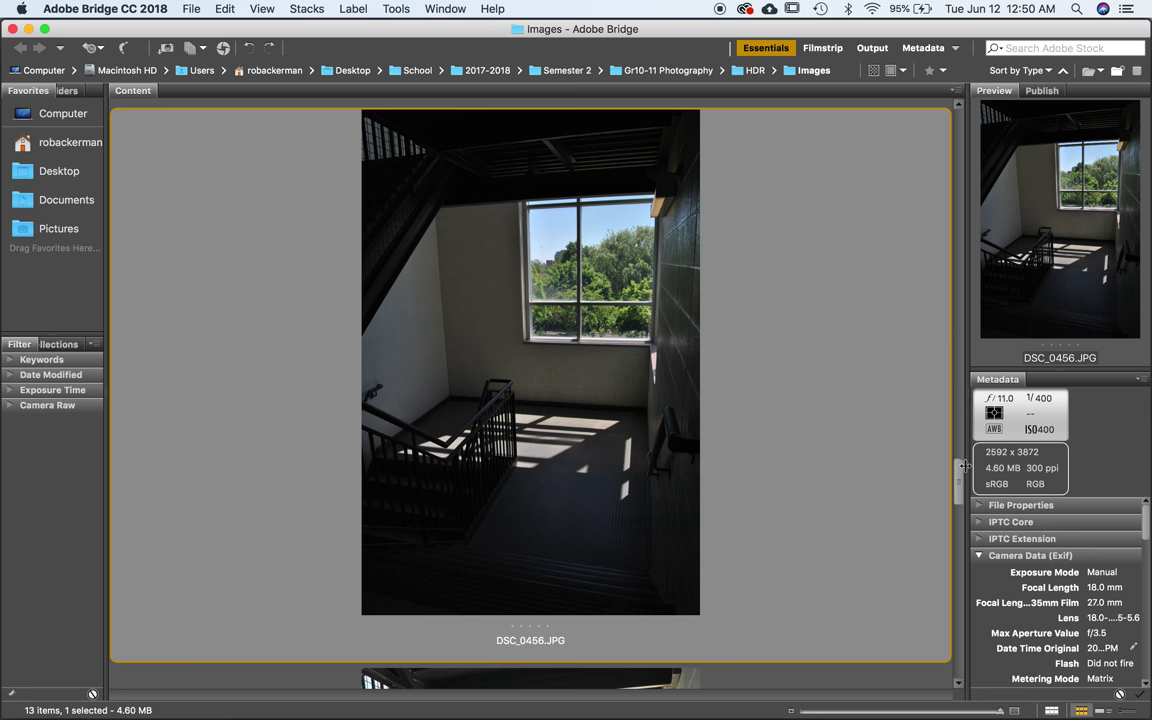
{"action": "left_click_drag", "start_coordinate": [960, 472], "coordinate": [963, 505]}
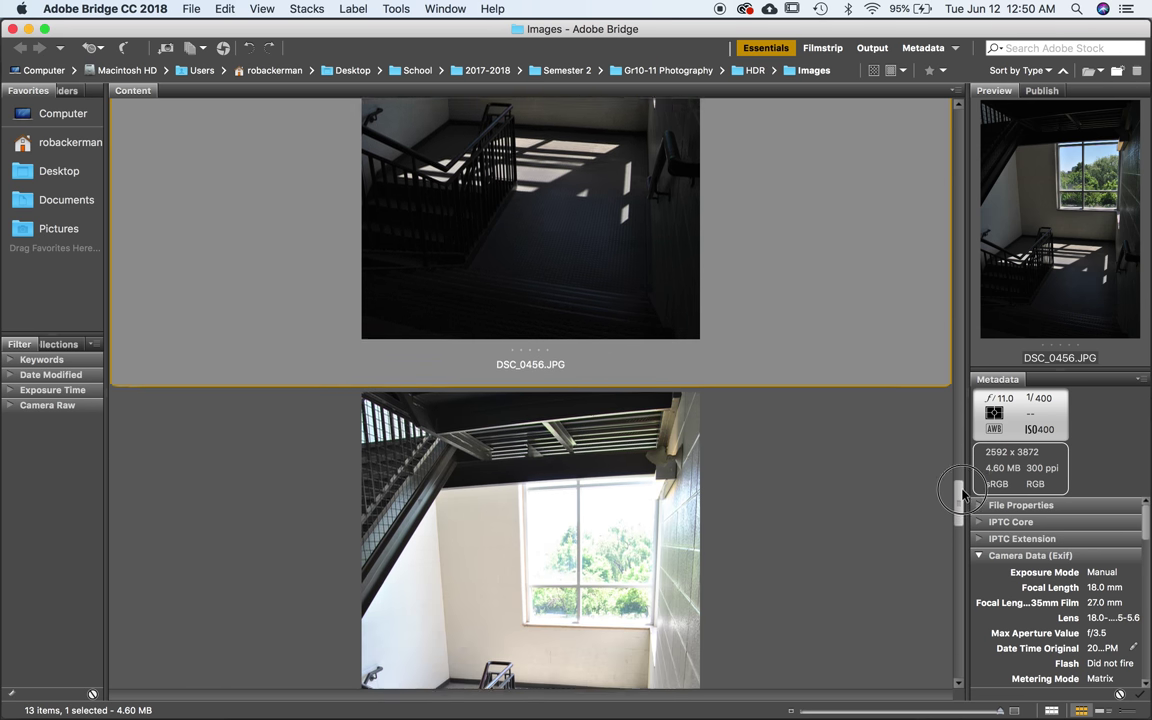
{"action": "scroll", "coordinate": [860, 460], "scroll_direction": "down", "scroll_amount": 2}
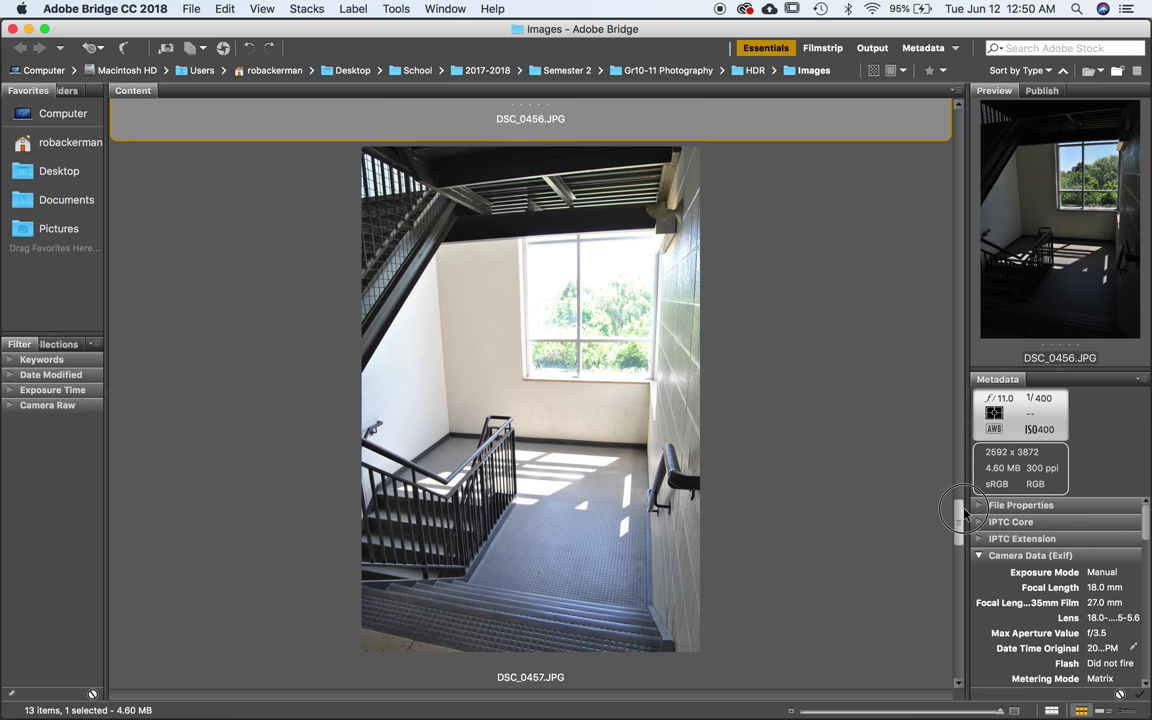
{"action": "left_click", "coordinate": [517, 455]}
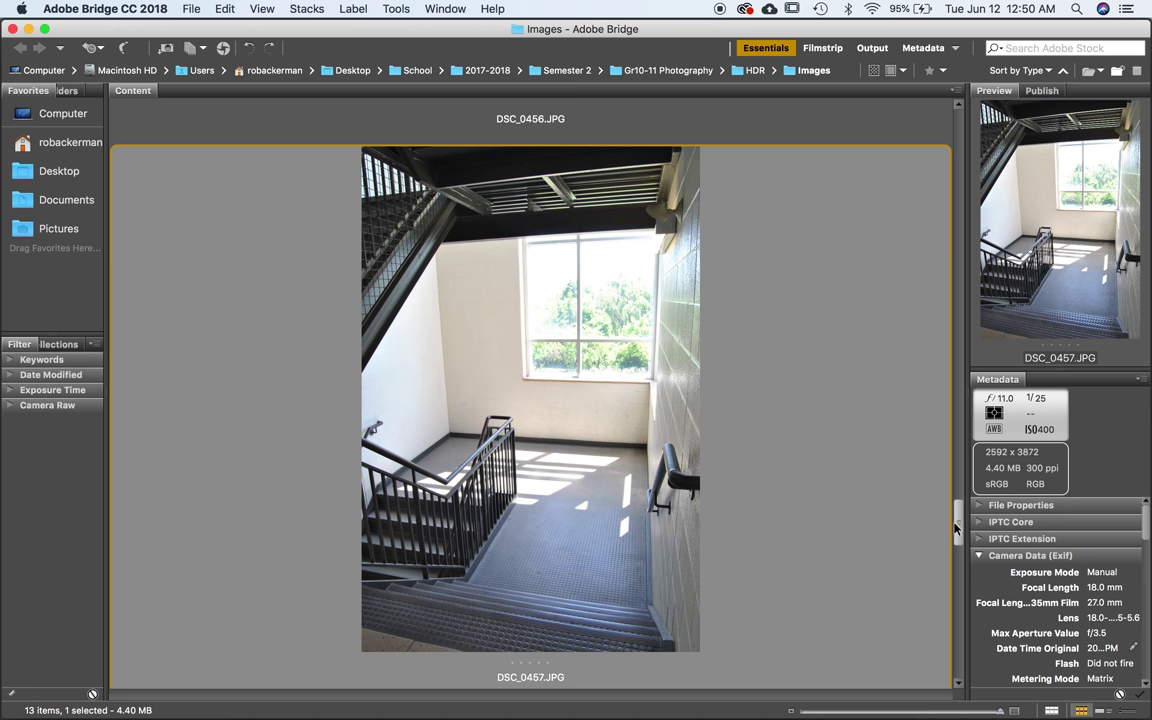
Review DSC_0458 and DSC_0459 (1/6), then shrink thumbnails back to the full grid.
{"action": "left_click_drag", "start_coordinate": [958, 522], "coordinate": [958, 565]}
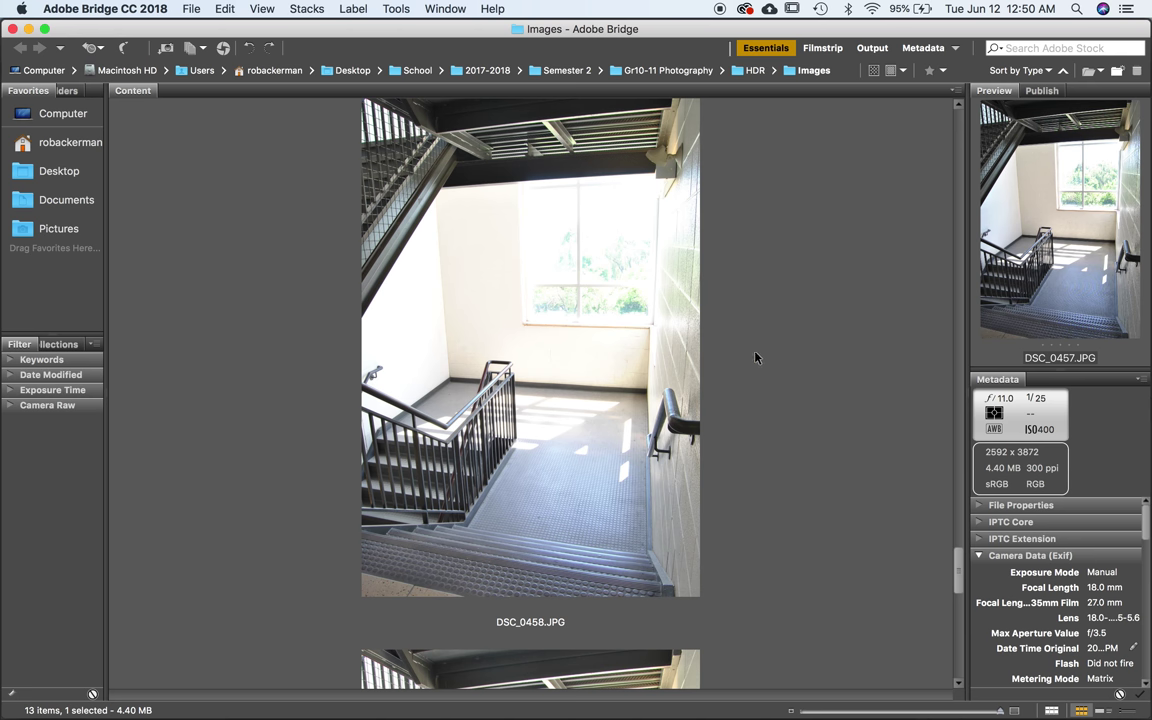
{"action": "left_click", "coordinate": [589, 355]}
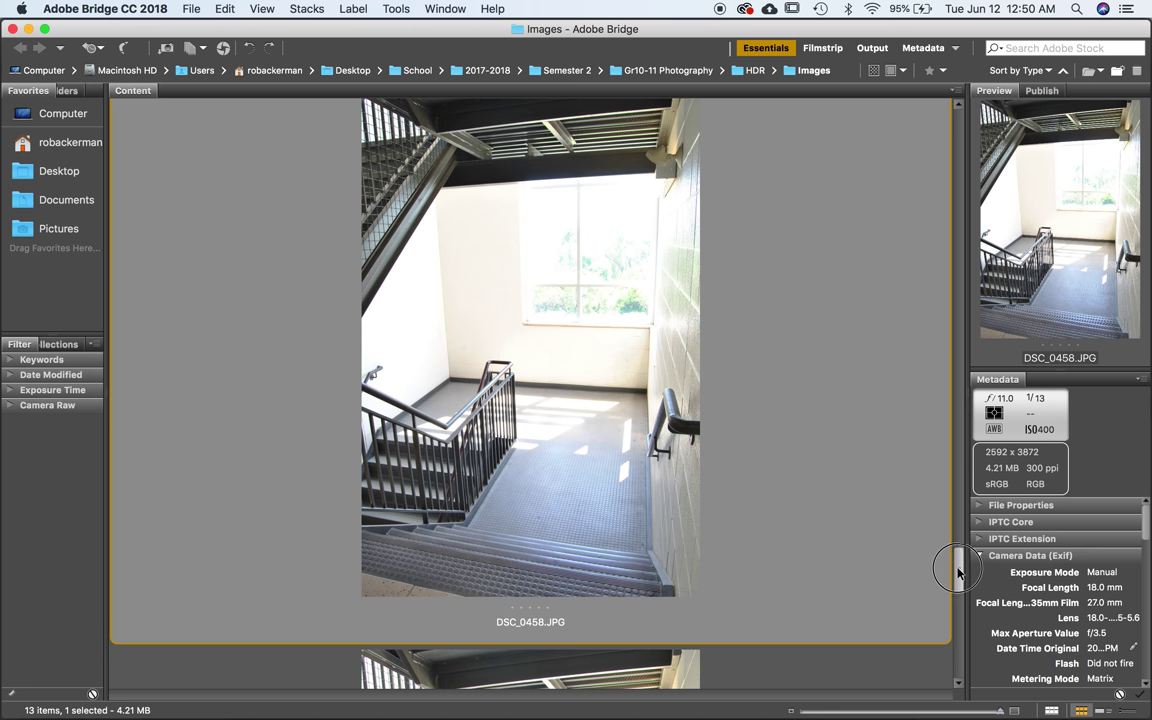
{"action": "scroll", "coordinate": [950, 580], "scroll_direction": "down", "scroll_amount": 3}
{"action": "scroll", "coordinate": [957, 588], "scroll_direction": "down", "scroll_amount": 5}
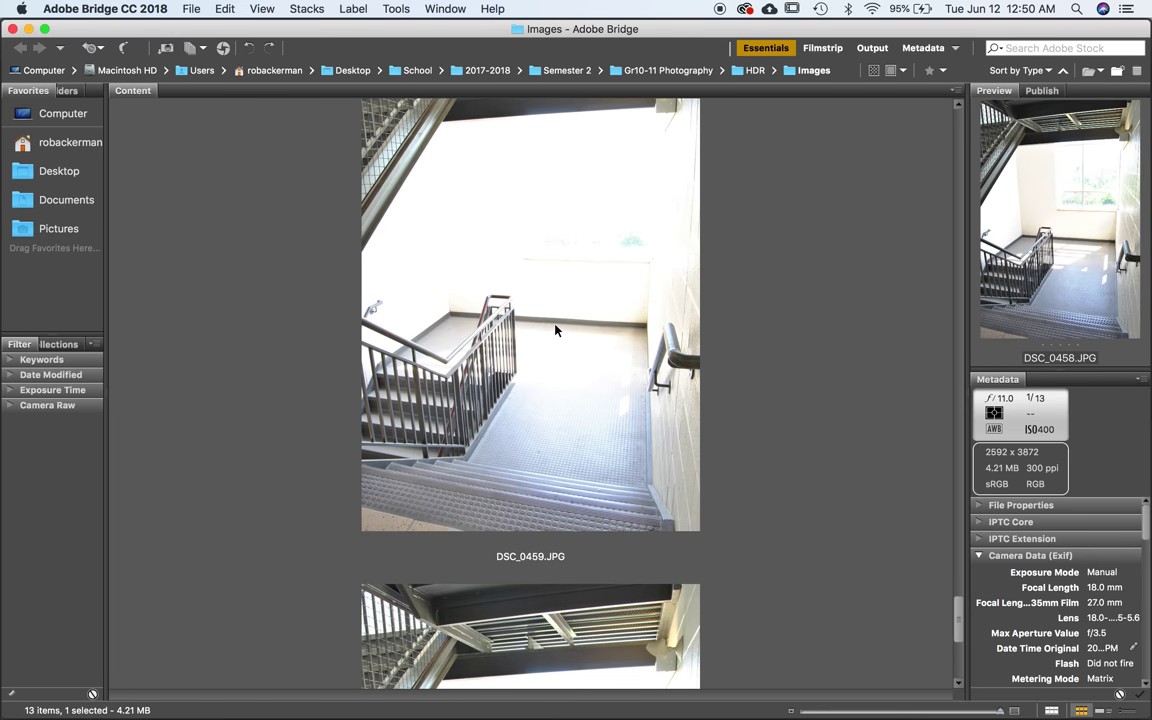
{"action": "left_click", "coordinate": [556, 330]}
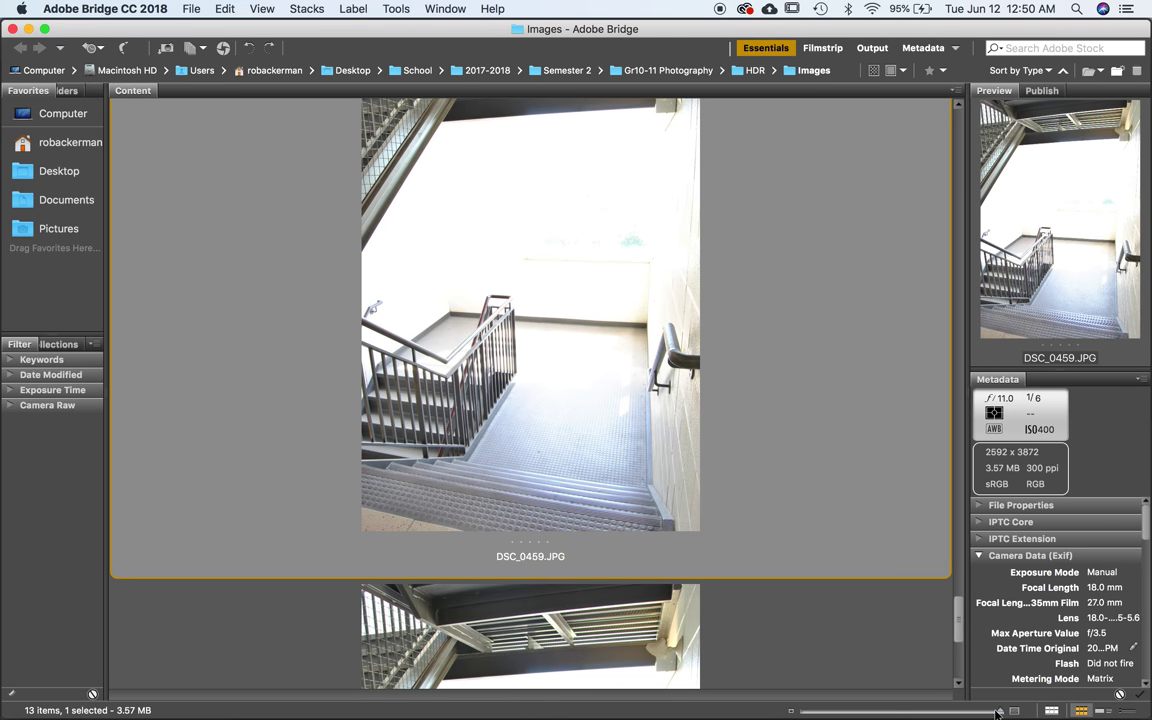
{"action": "left_click_drag", "start_coordinate": [968, 711], "coordinate": [855, 712]}
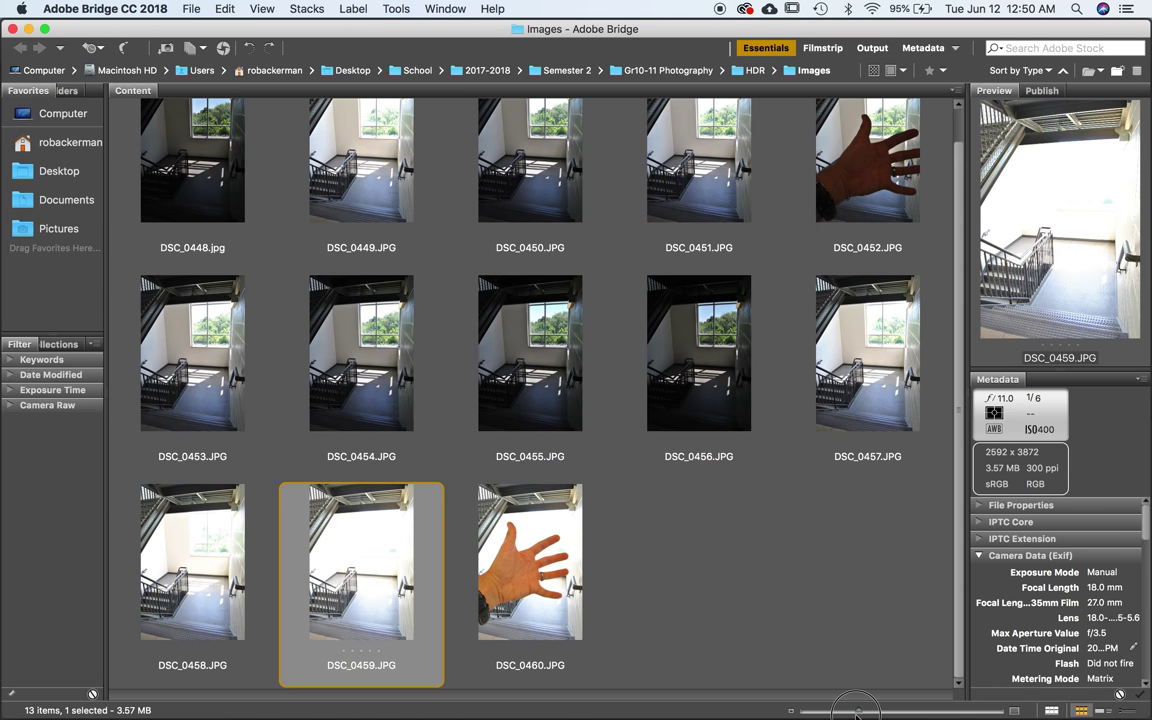
Arrow through the bracketed exposures from DSC_0453 to DSC_0458.
{"action": "left_click", "coordinate": [175, 350]}
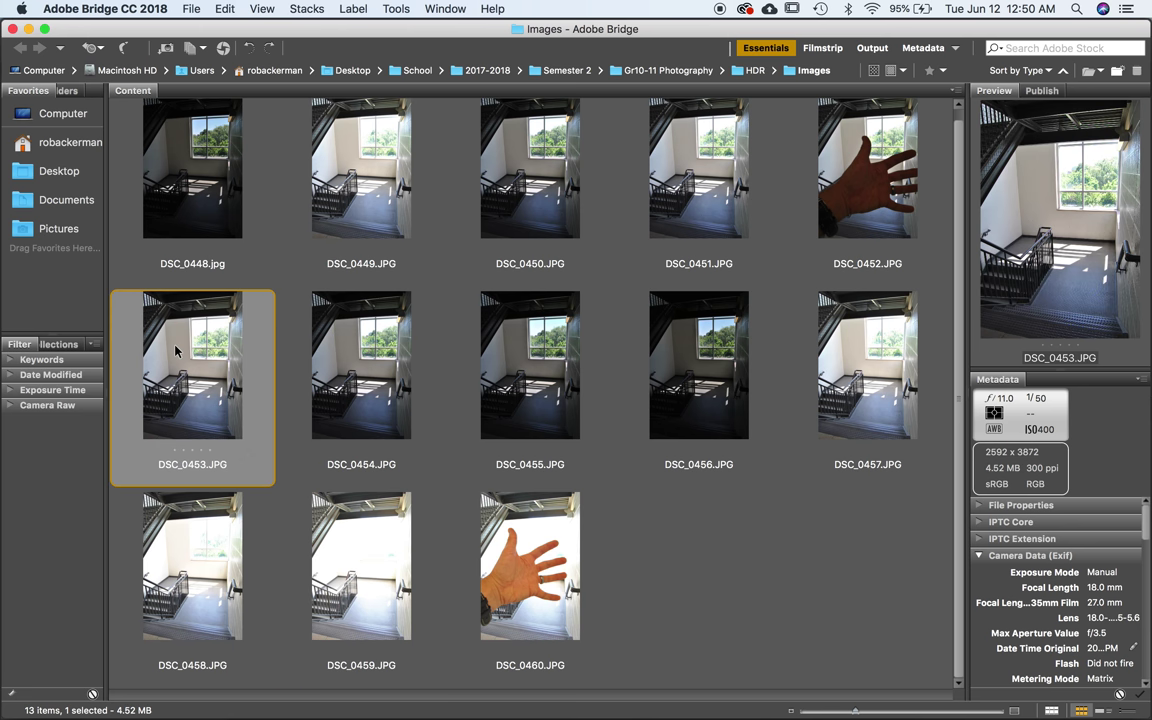
{"action": "key", "text": "Right"}
{"action": "key", "text": "Right"}
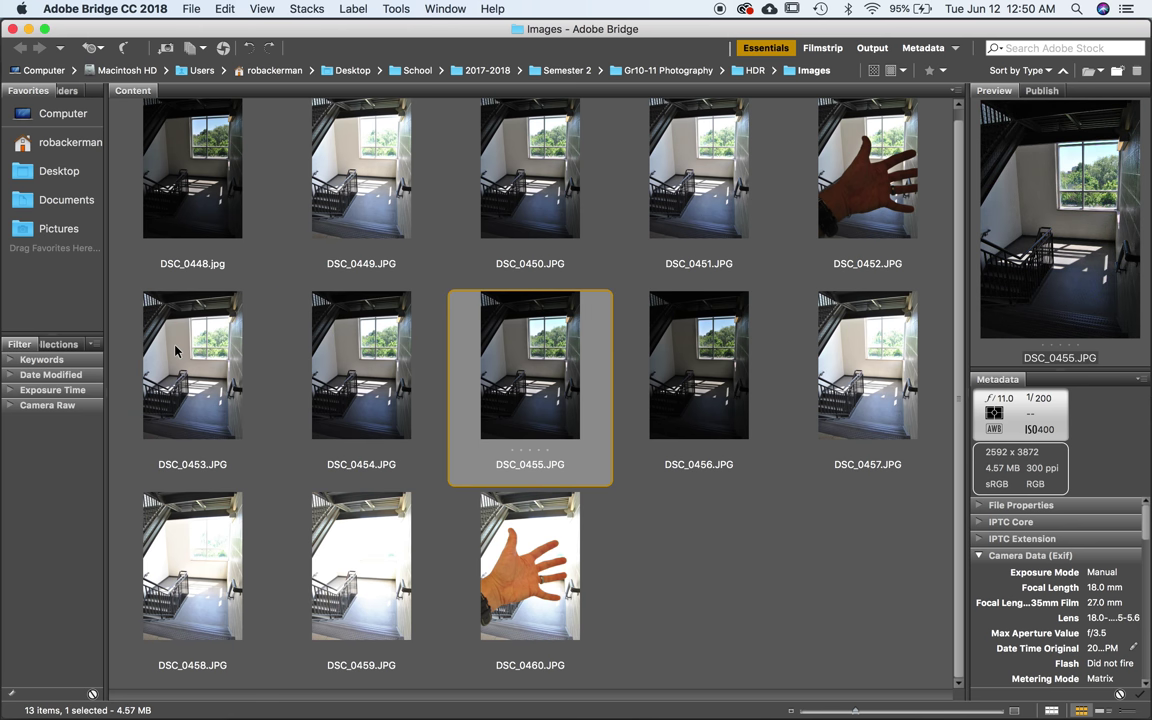
{"action": "key", "text": "Right"}
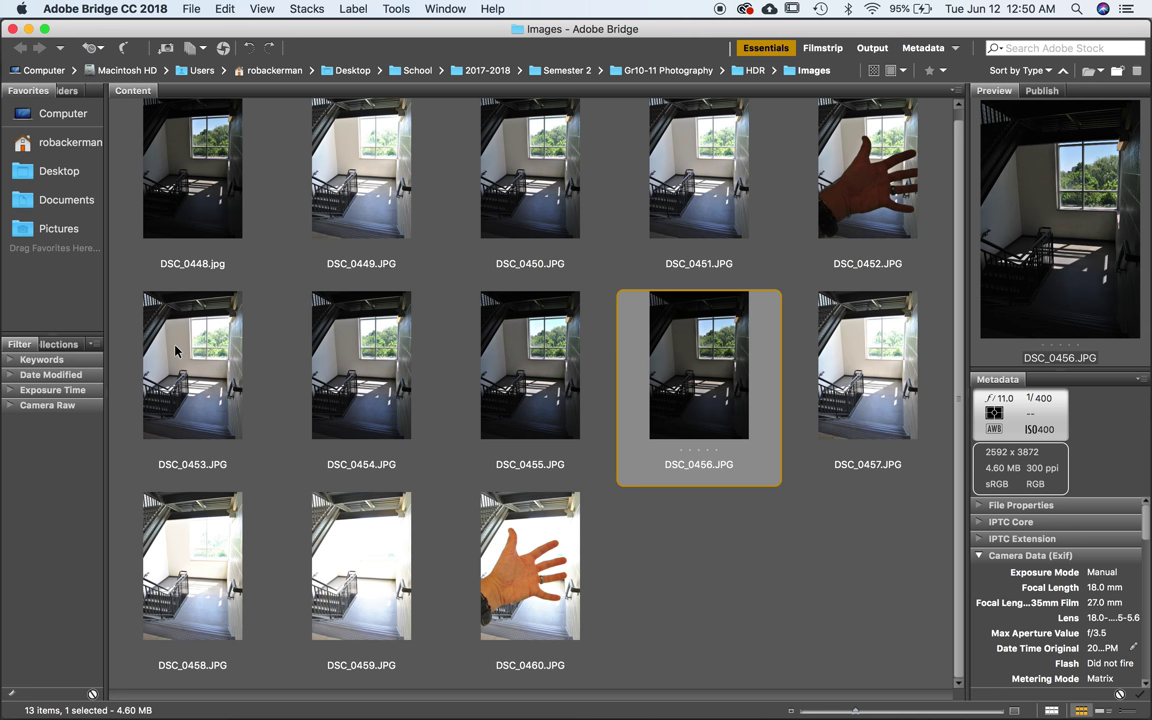
{"action": "key", "text": "Right"}
{"action": "key", "text": "Right"}
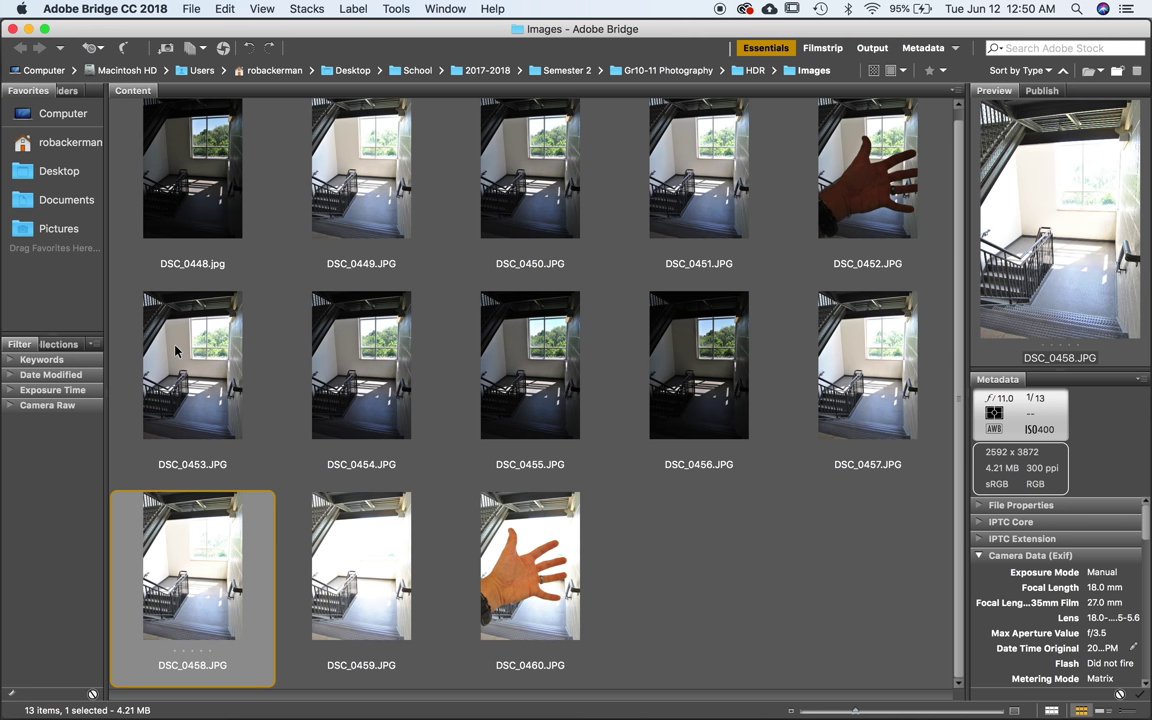
{"action": "key", "text": "Right"}
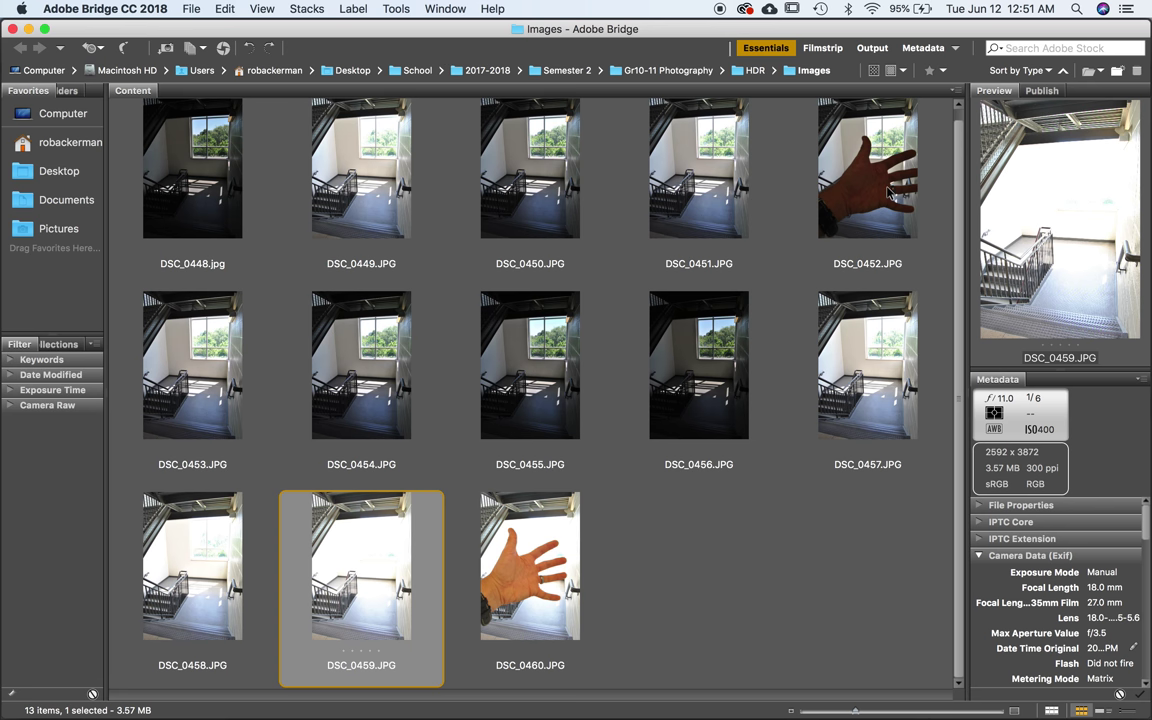
Alternate between the dark DSC_0452 and bright DSC_0460 hand shots, then return to Photoshop.
{"action": "left_click", "coordinate": [888, 192]}
{"action": "left_click", "coordinate": [483, 508]}
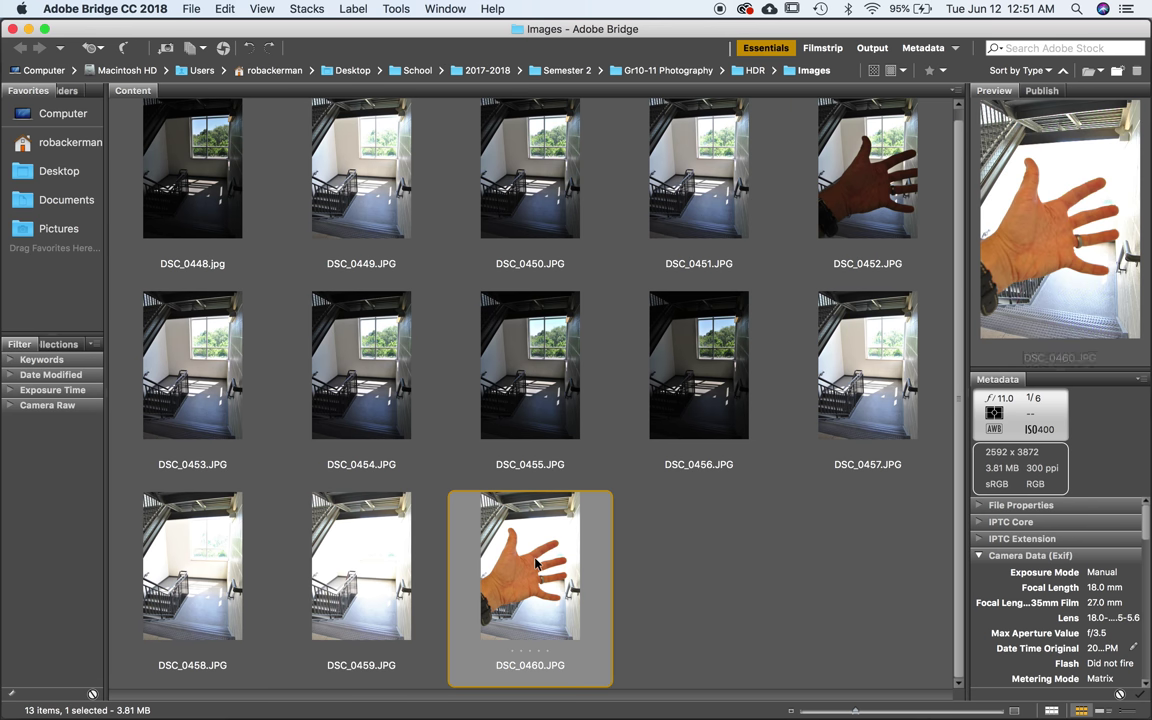
{"action": "left_click", "coordinate": [884, 177]}
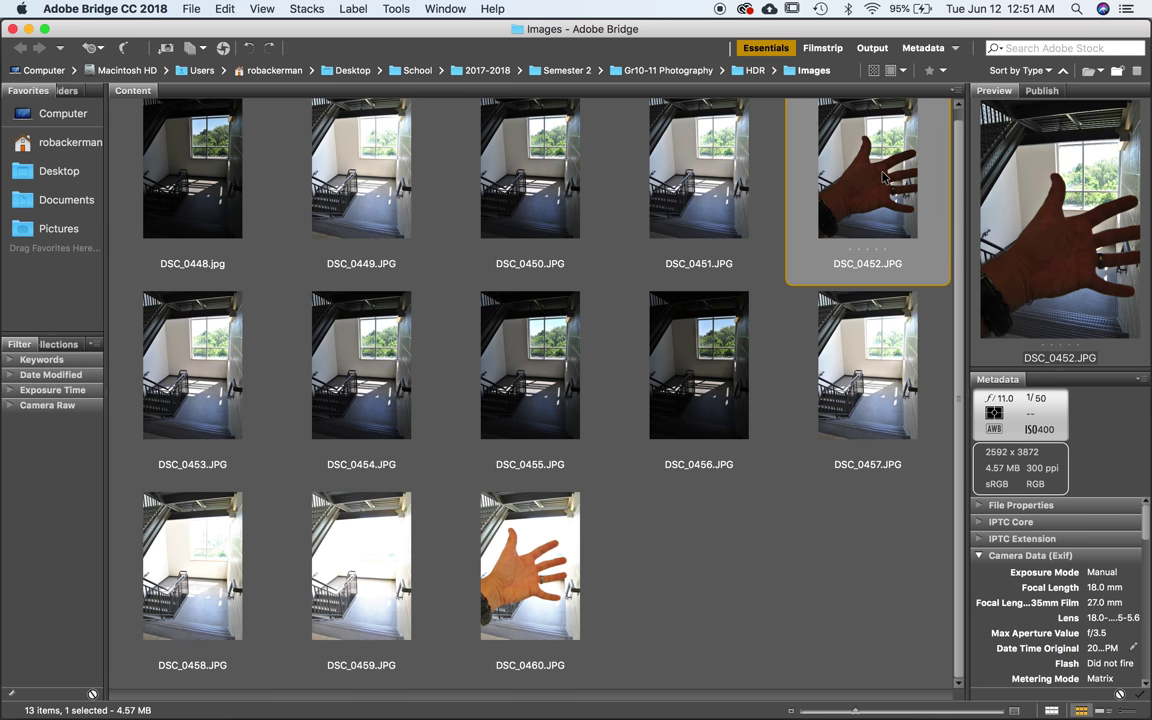
{"action": "left_click", "coordinate": [519, 570]}
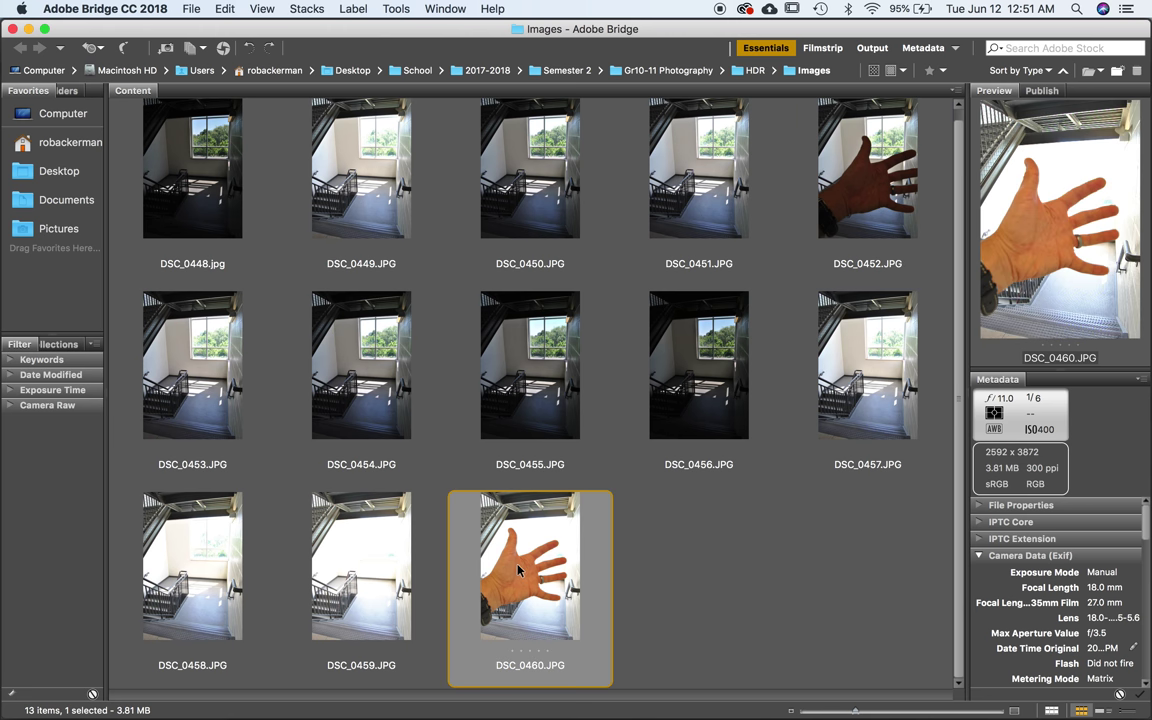
{"action": "left_click", "coordinate": [800, 165]}
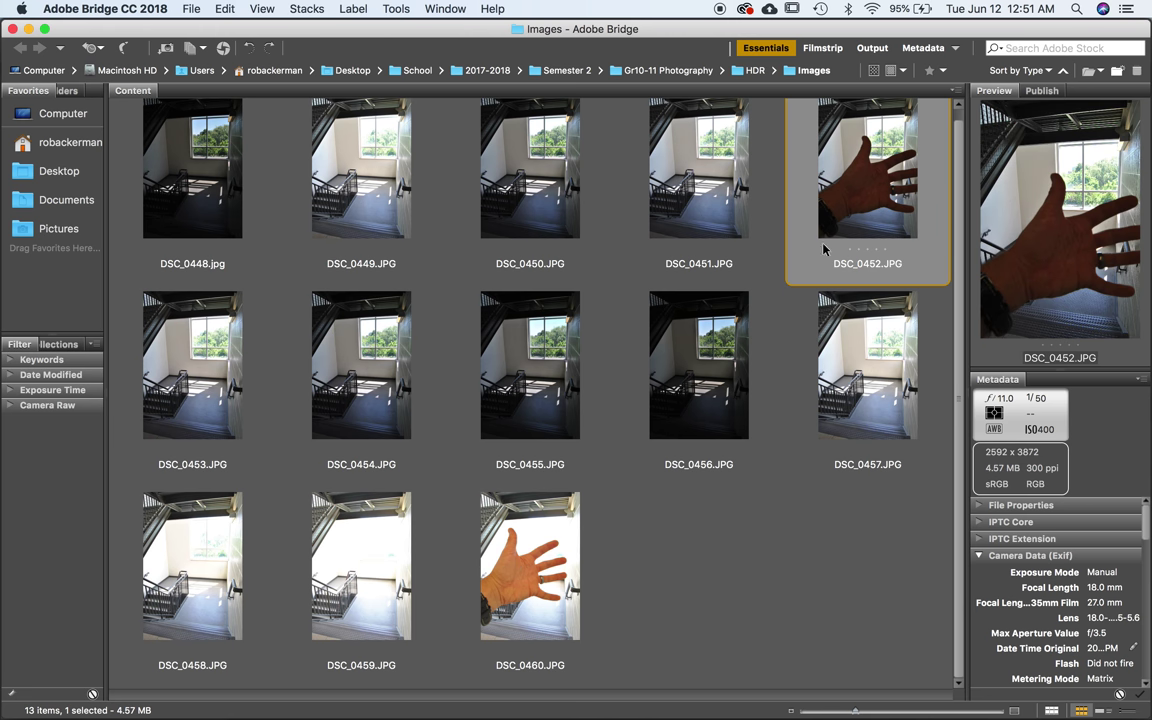
{"action": "left_click", "coordinate": [537, 585]}
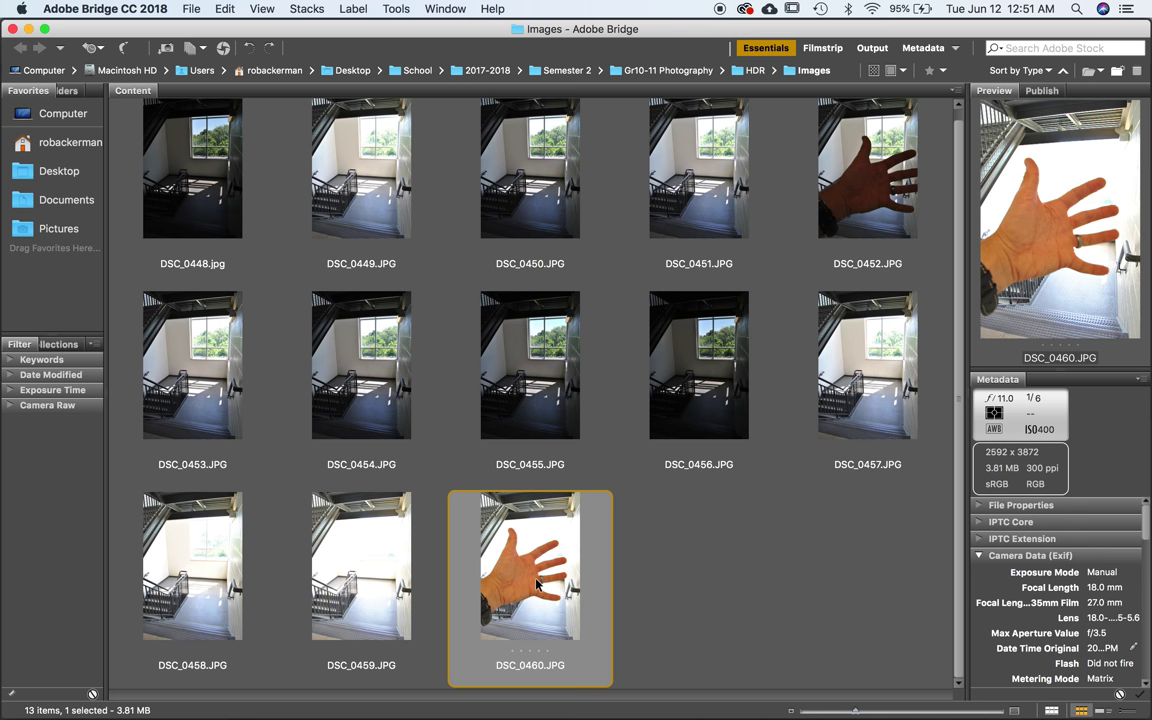
{"action": "left_click", "coordinate": [868, 178]}
{"action": "left_click", "coordinate": [545, 560]}
{"action": "key", "text": "super+Tab"}
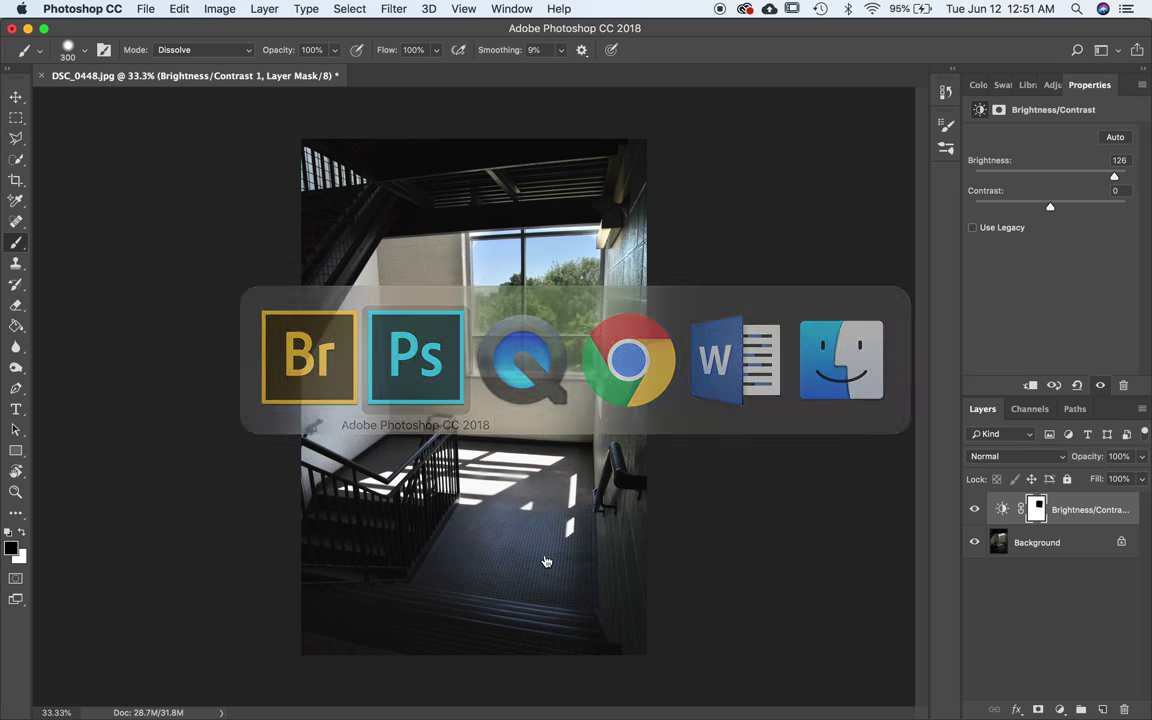
Start Merge to HDR Pro and browse the Images folder, previewing DSC_0452 through DSC_0460.
{"action": "left_click", "coordinate": [146, 9]}
{"action": "mouse_move", "coordinate": [171, 355]}
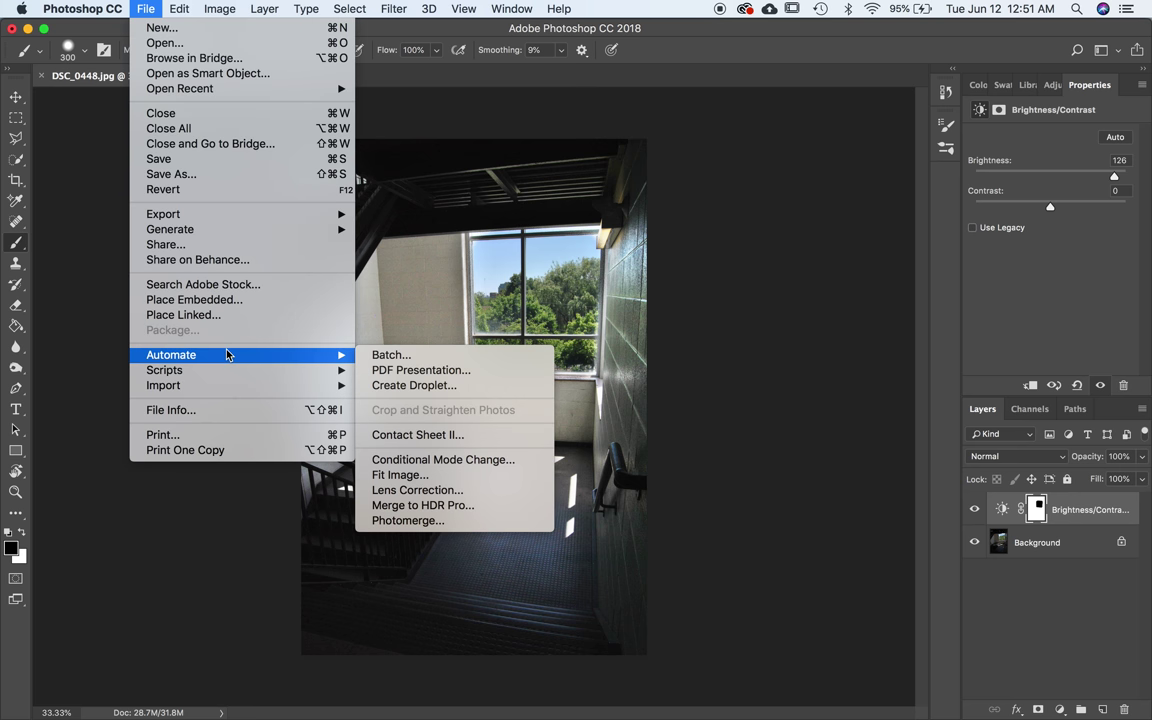
{"action": "left_click", "coordinate": [449, 506]}
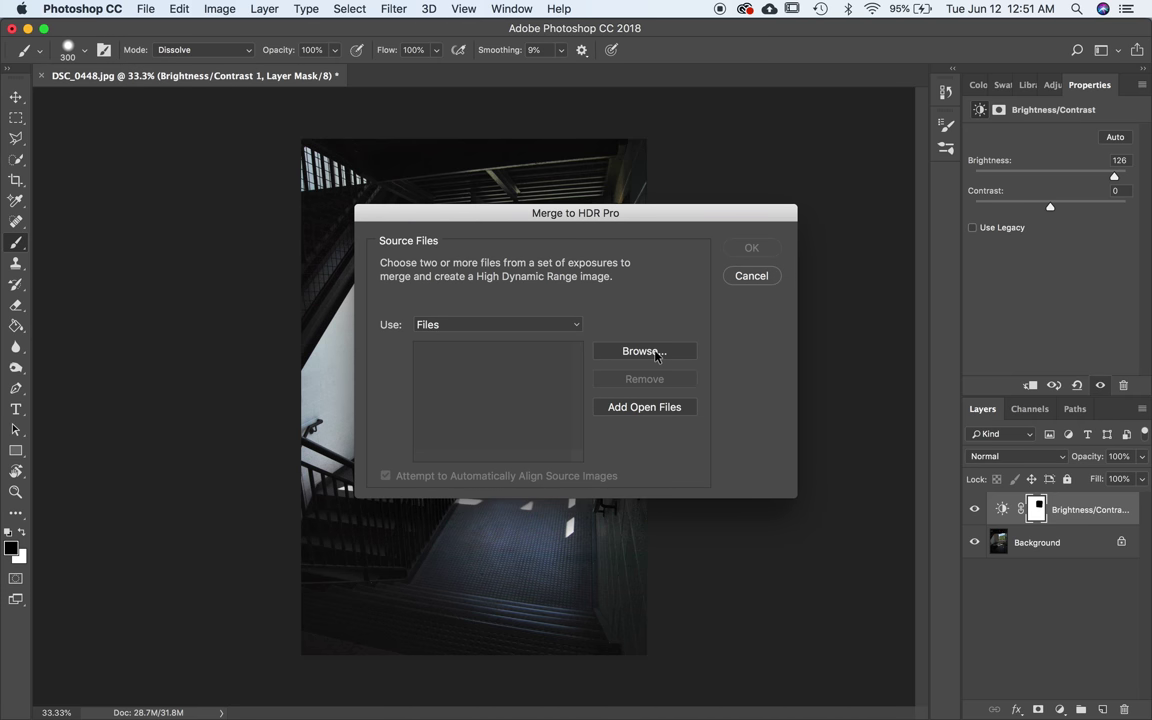
{"action": "left_click", "coordinate": [652, 352]}
{"action": "left_click", "coordinate": [590, 316]}
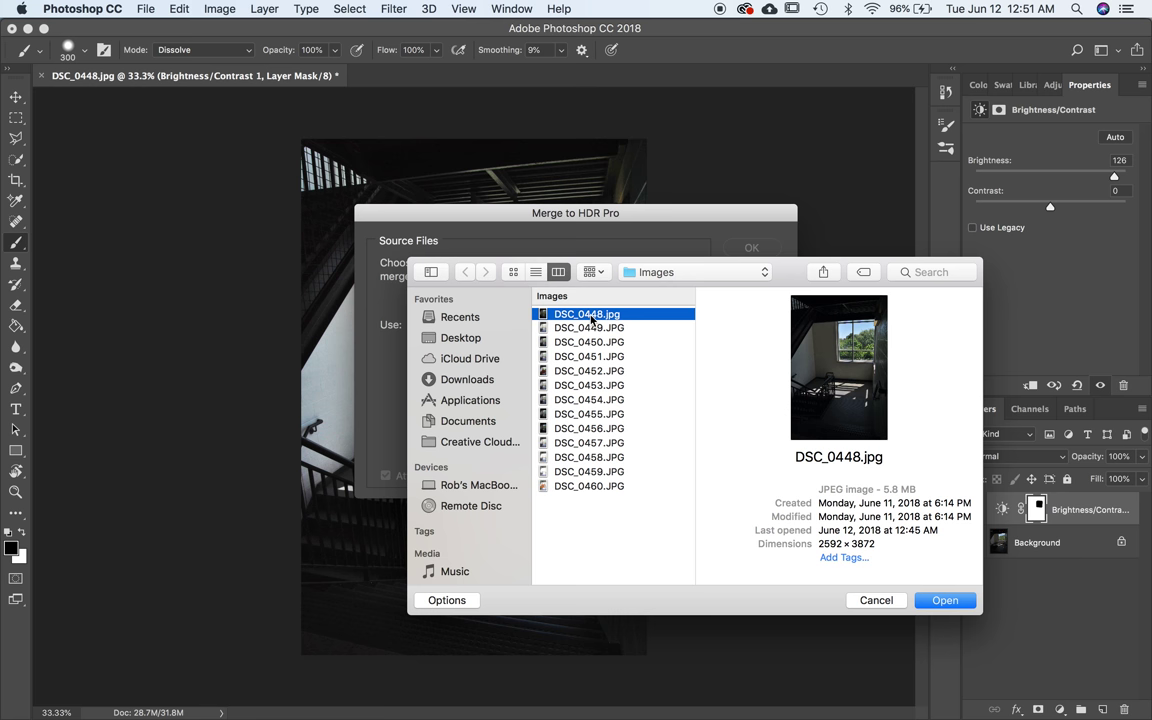
{"action": "key", "text": "Down"}
{"action": "key", "text": "Down"}
{"action": "key", "text": "Down"}
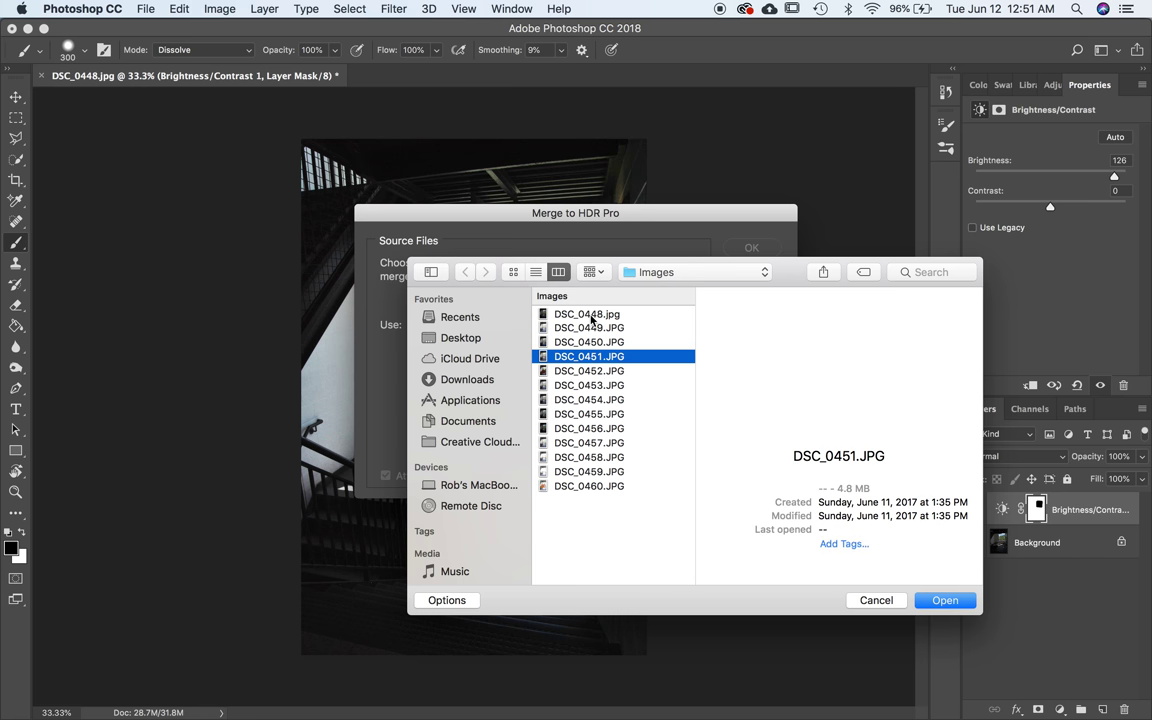
{"action": "key", "text": "Down"}
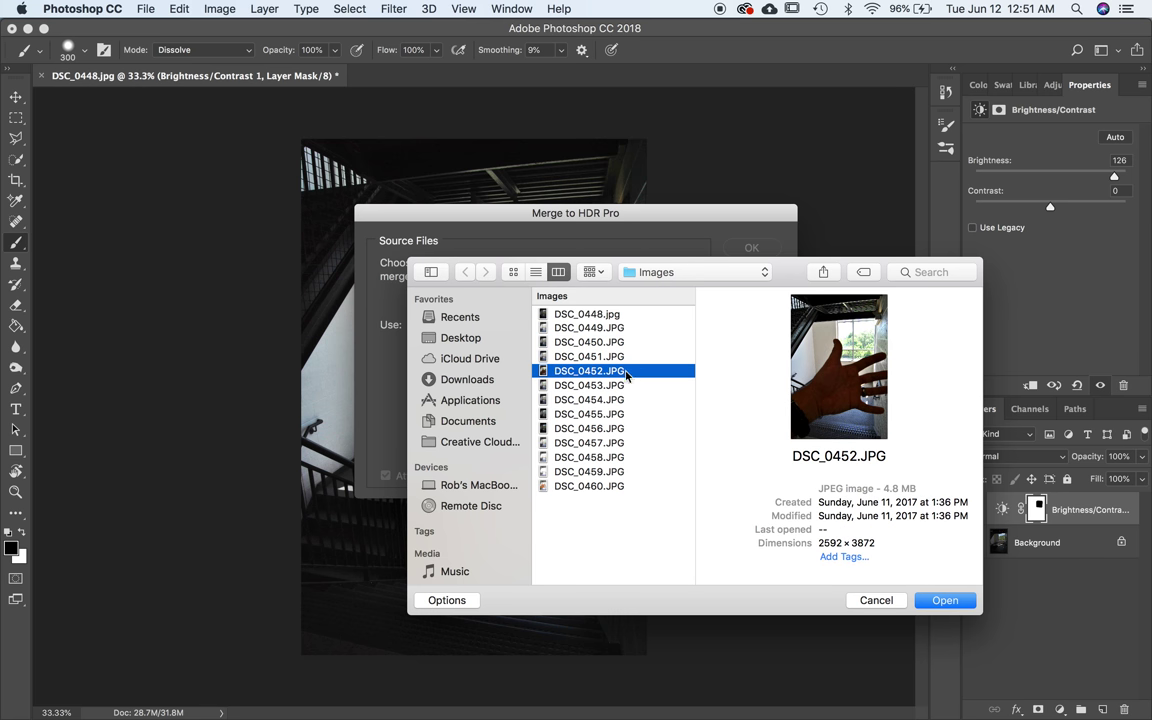
{"action": "key", "text": "Down"}
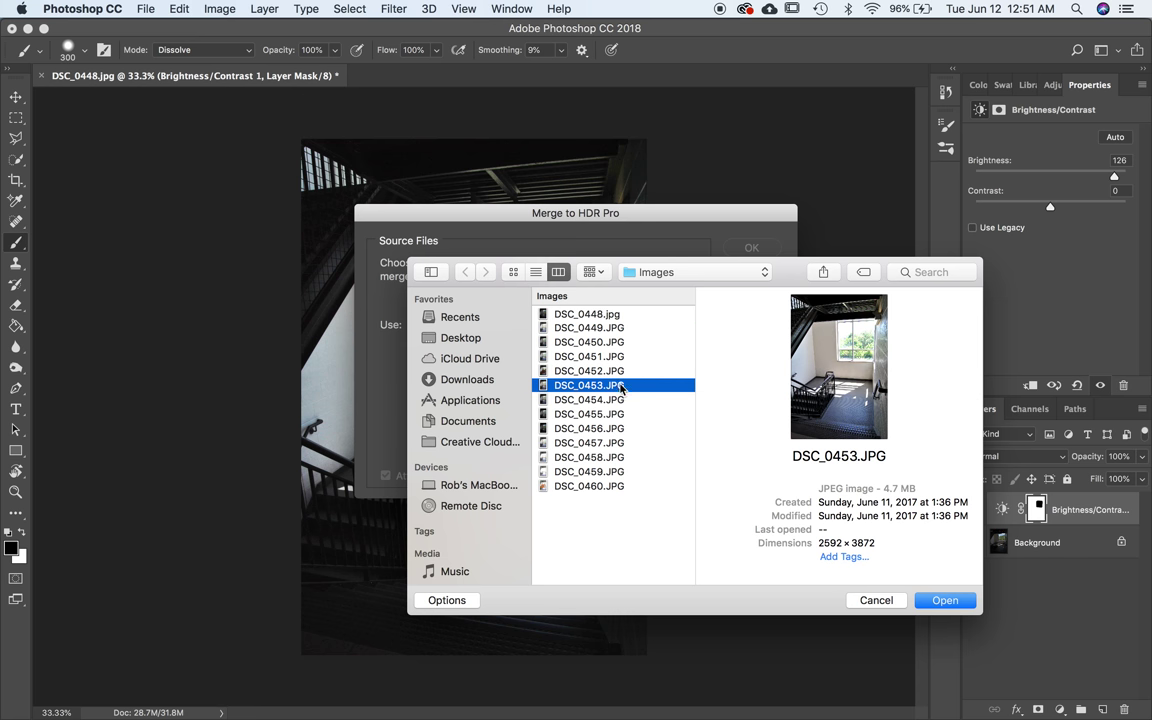
{"action": "key", "text": "Down"}
{"action": "key", "text": "Down"}
{"action": "key", "text": "Down"}
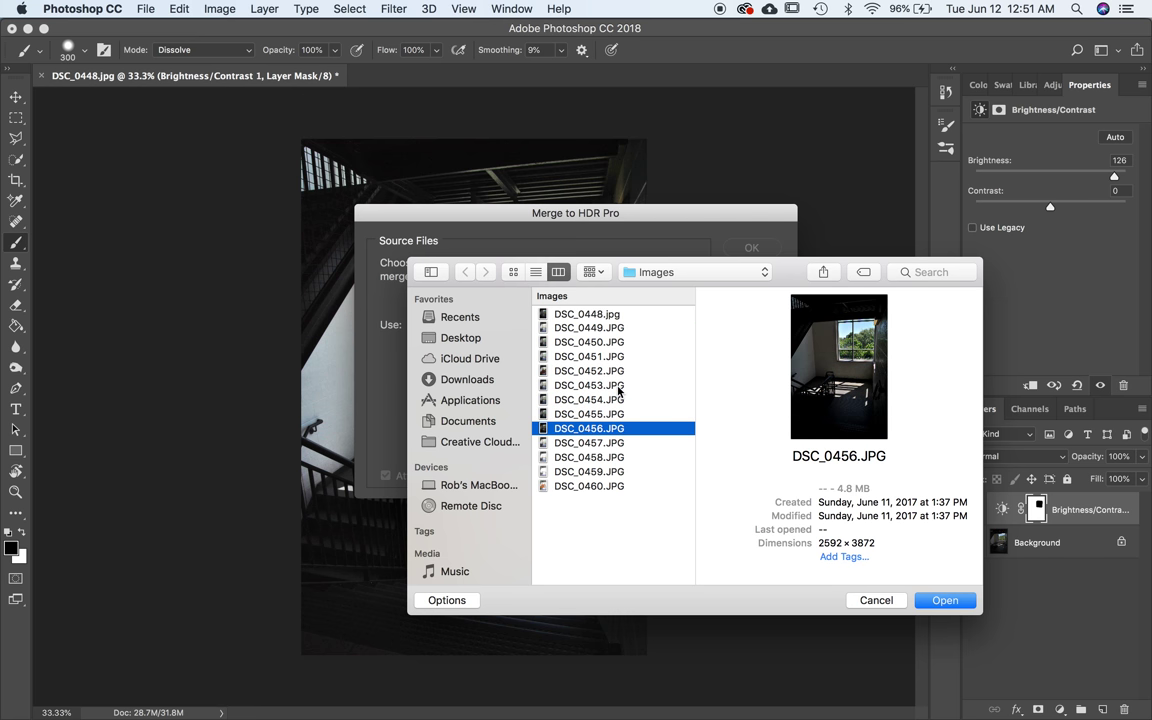
{"action": "key", "text": "Down"}
{"action": "key", "text": "Down"}
{"action": "key", "text": "Down"}
{"action": "key", "text": "Down"}
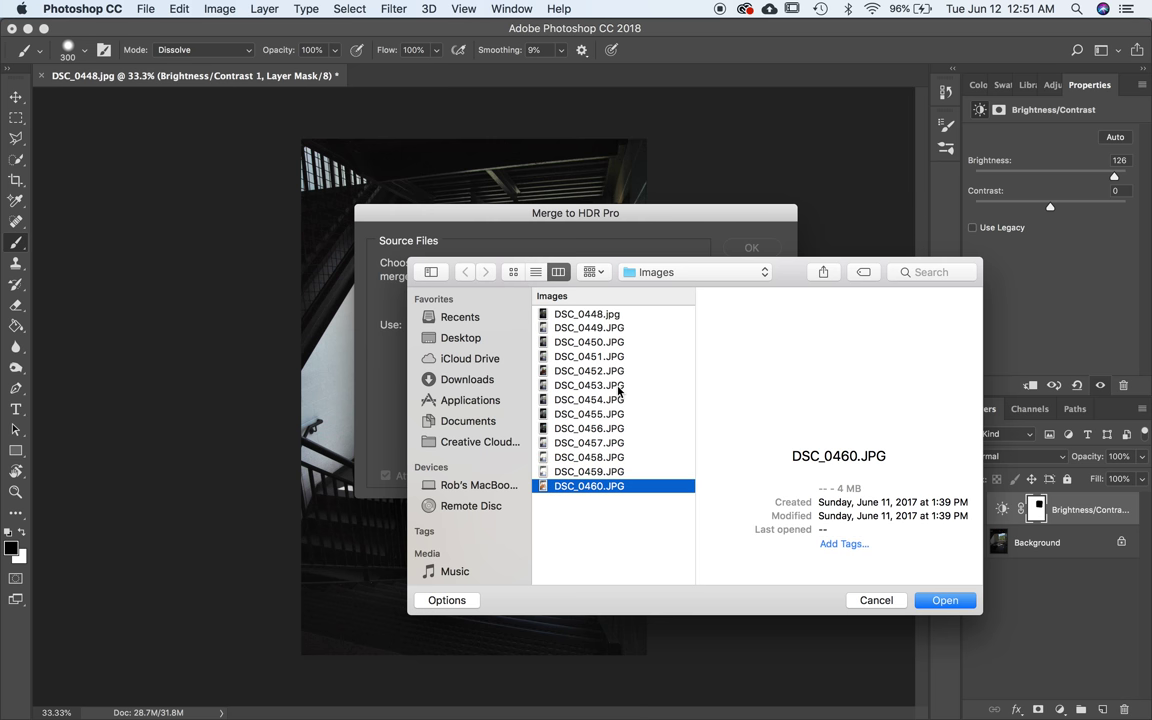
{"action": "key", "text": "Up"}
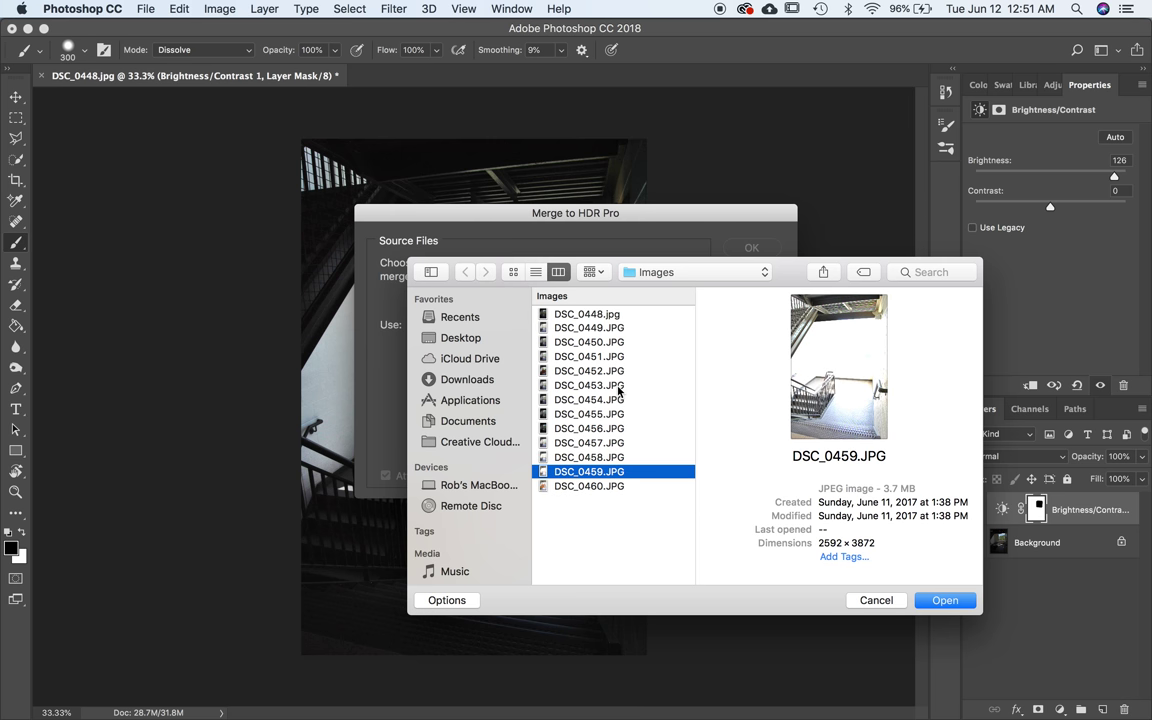
Merge DSC_0453 through DSC_0459 into a new Untitled_HDR1 document.
{"action": "left_click", "coordinate": [591, 386], "text": "shift"}
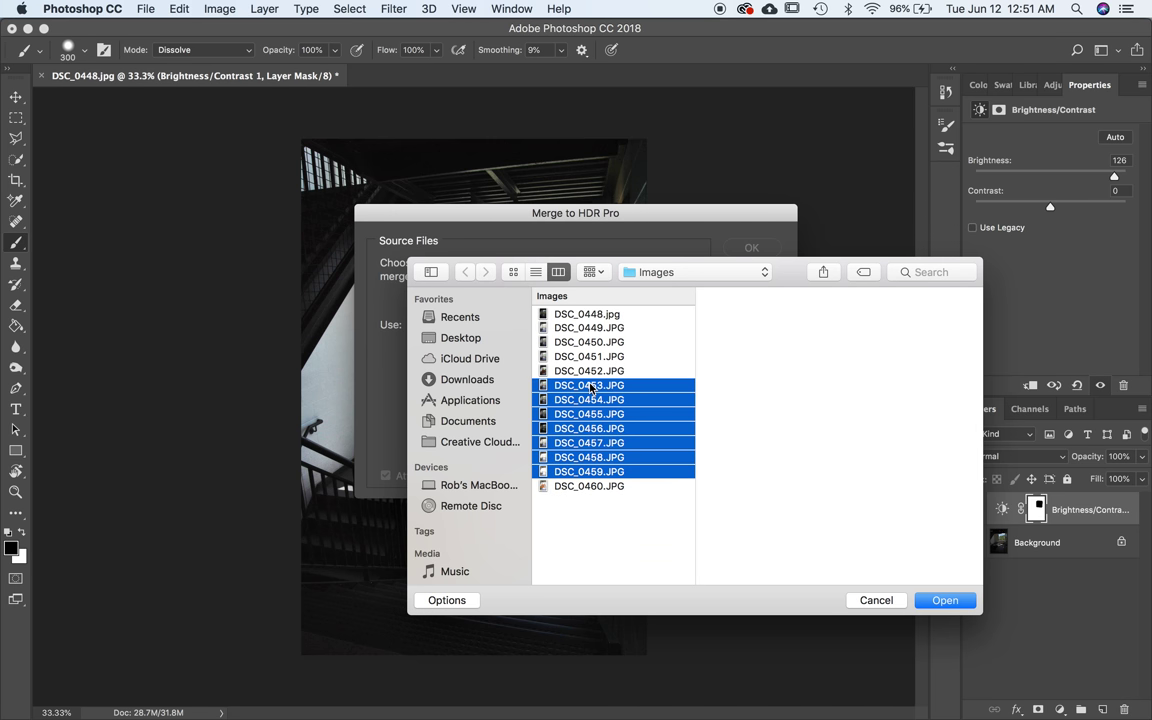
{"action": "left_click", "coordinate": [938, 602]}
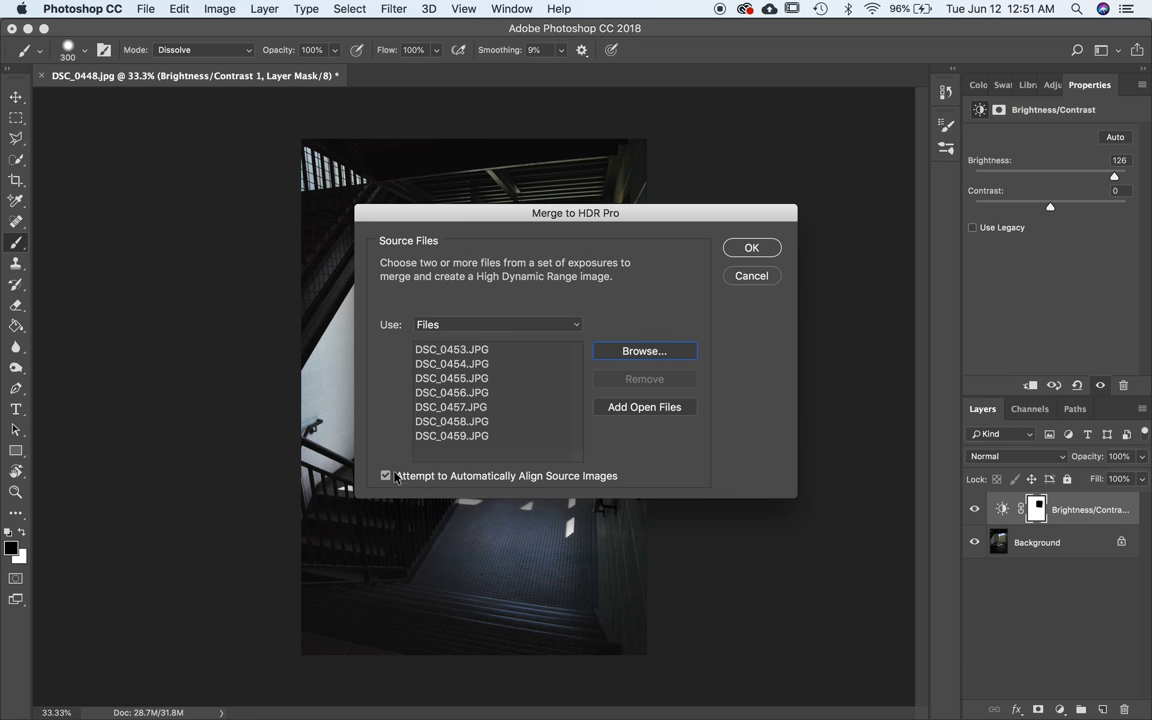
{"action": "left_click", "coordinate": [751, 248]}
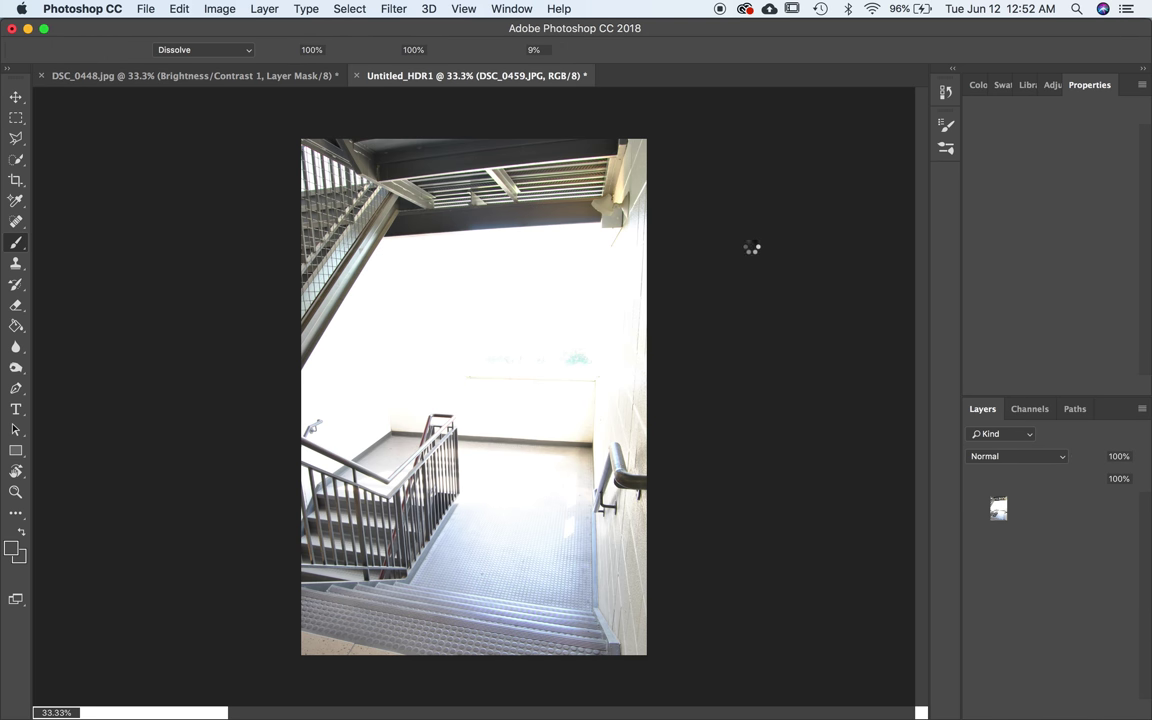
{"action": "key", "text": "super+Tab"}
In Word's Document3, highlight setup steps 1-4: tripod, average exposure, manual focus, timer.
{"action": "key", "text": "super+Tab"}
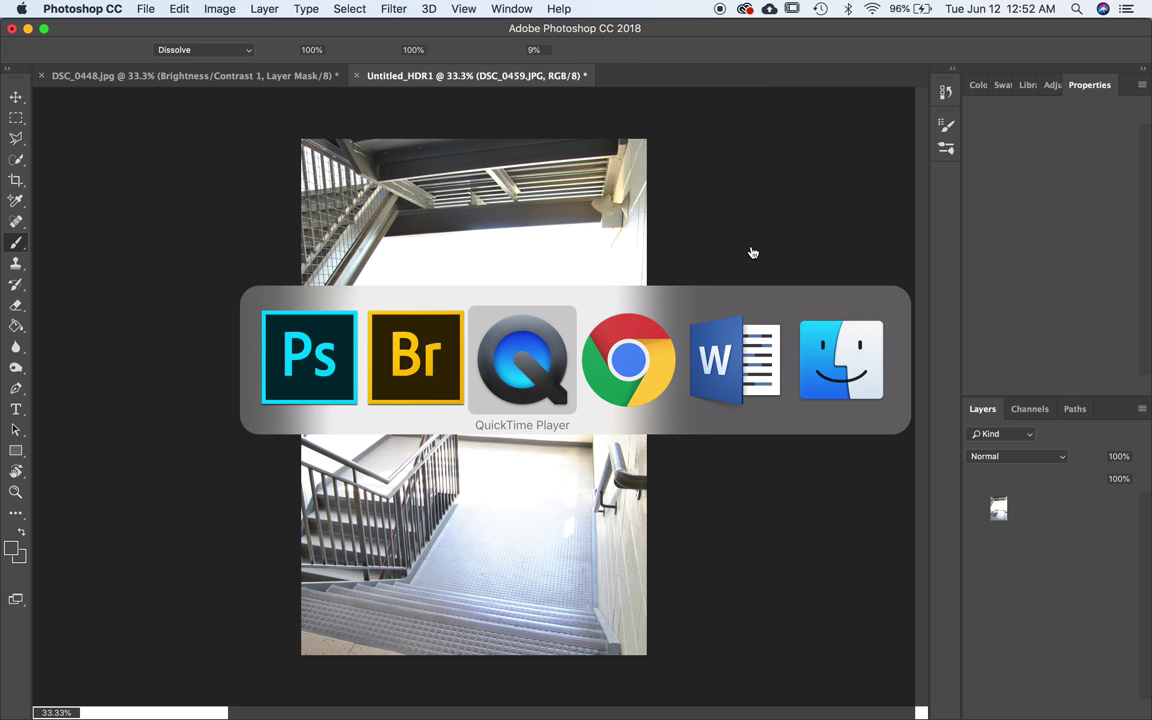
{"action": "key", "text": "super+Tab"}
{"action": "key", "text": "super+Tab"}
{"action": "key", "text": "super+grave"}
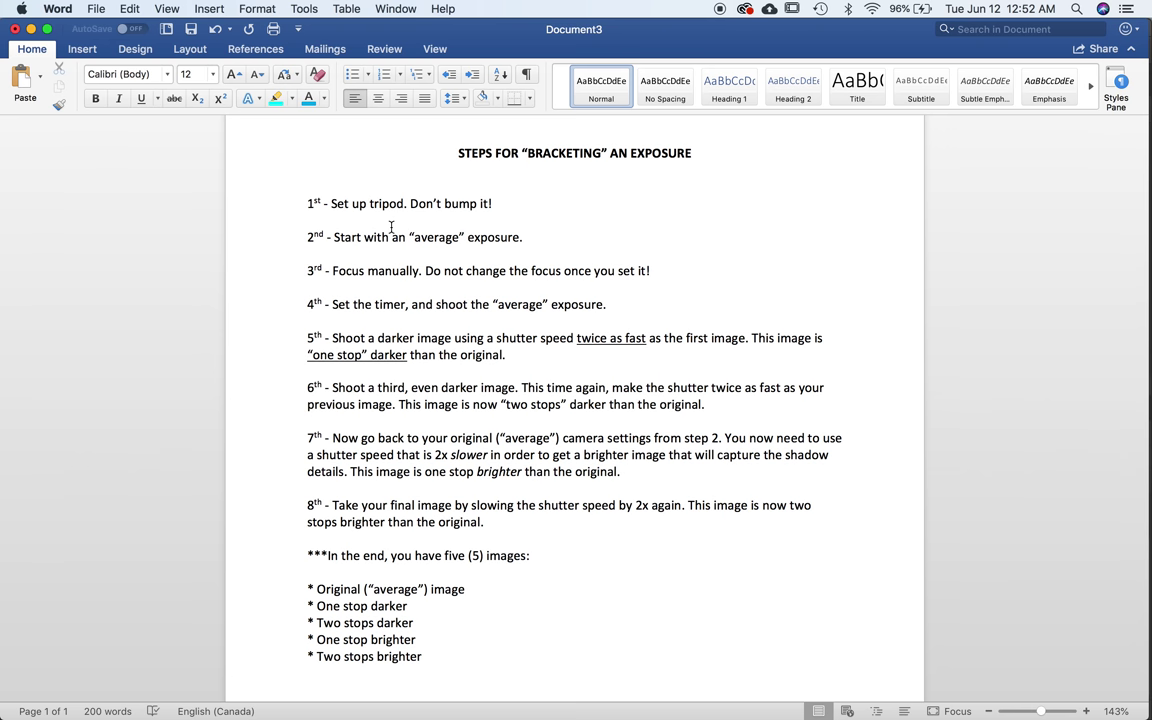
{"action": "left_click_drag", "start_coordinate": [500, 203], "coordinate": [297, 206]}
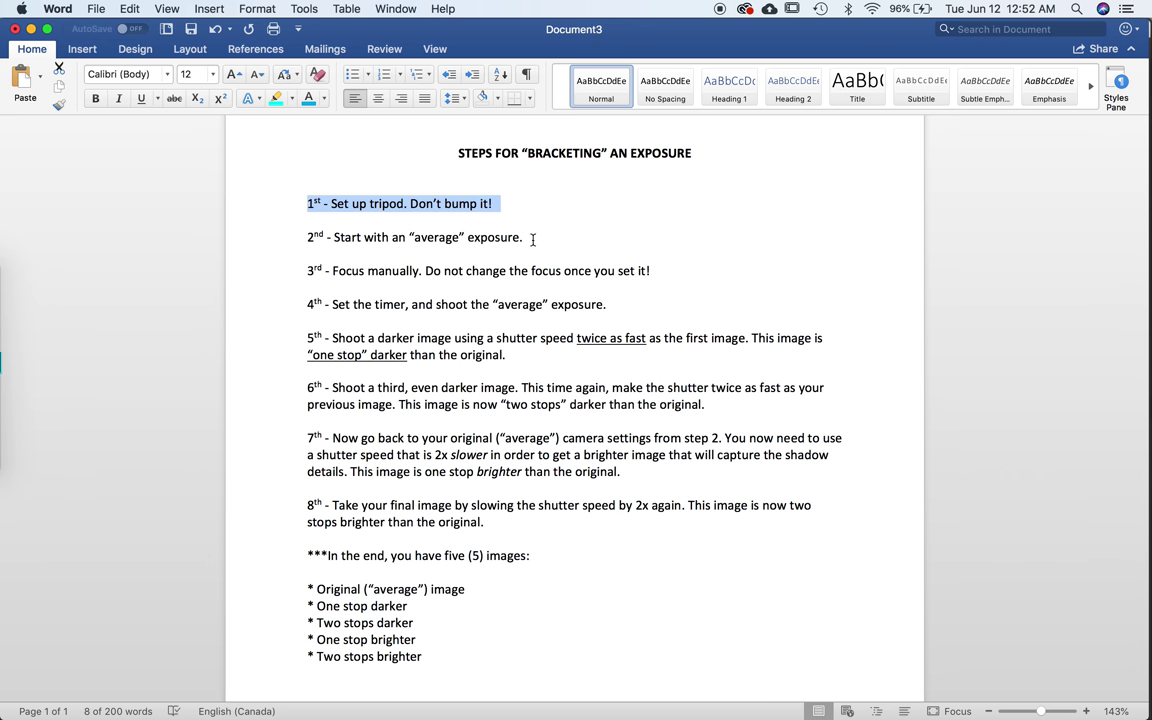
{"action": "left_click_drag", "start_coordinate": [525, 237], "coordinate": [303, 237]}
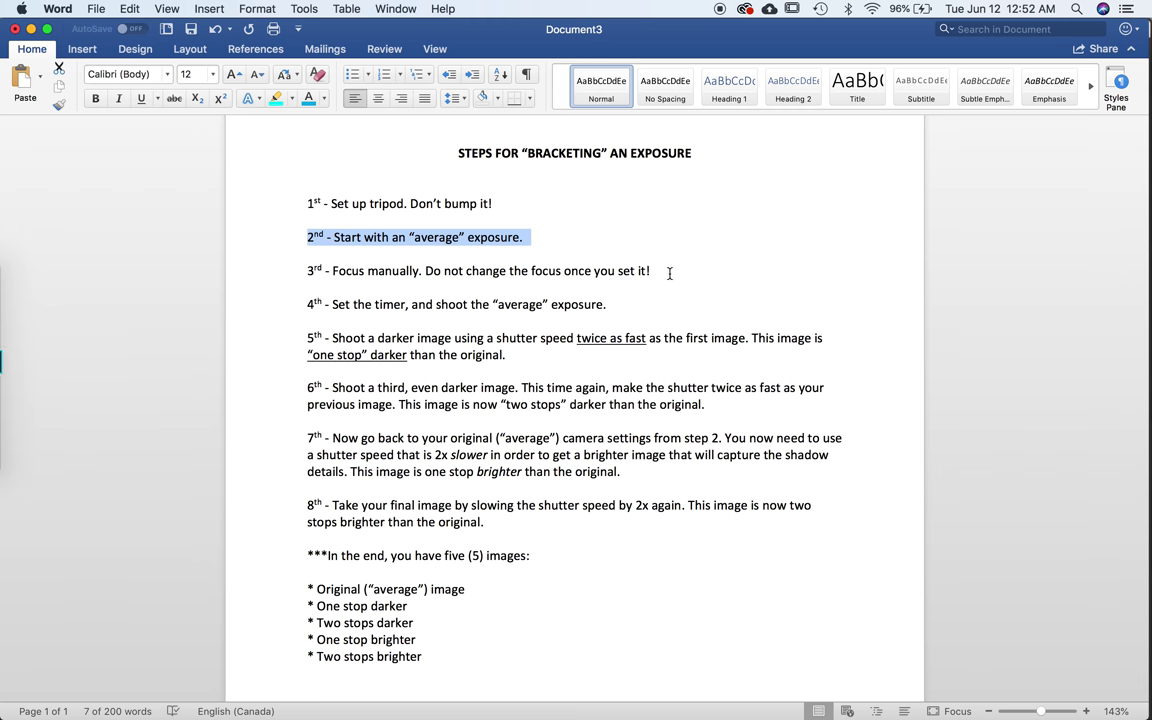
{"action": "left_click_drag", "start_coordinate": [665, 271], "coordinate": [312, 278]}
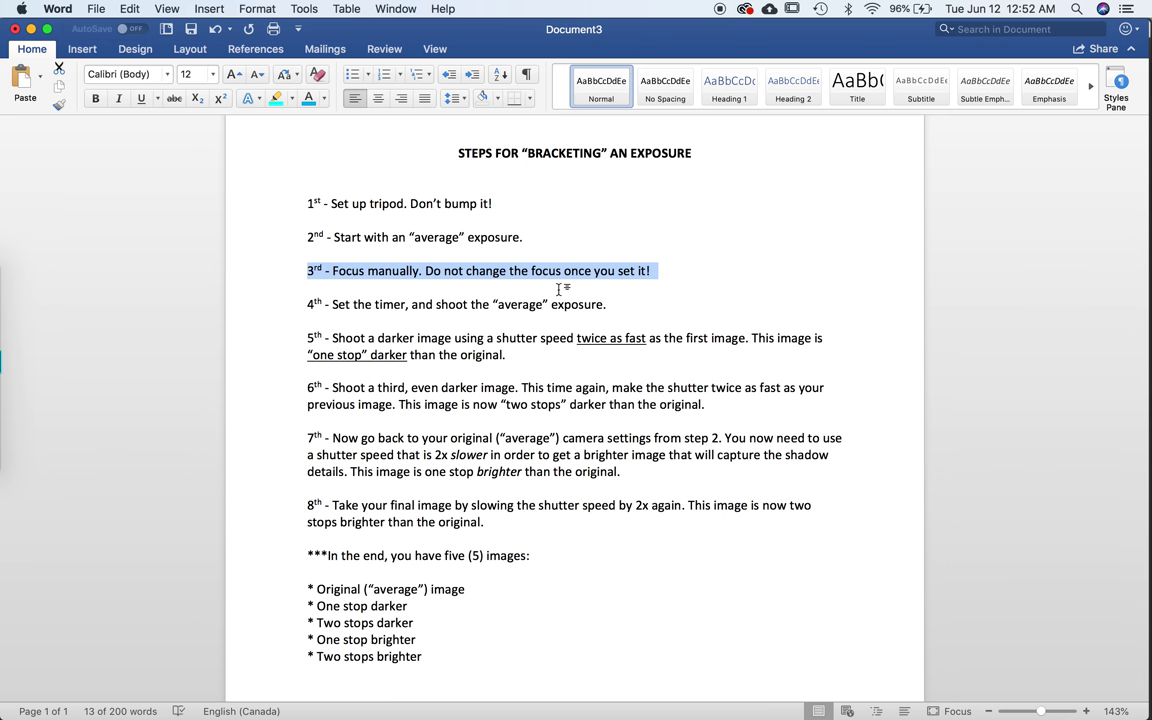
{"action": "left_click_drag", "start_coordinate": [612, 304], "coordinate": [308, 312]}
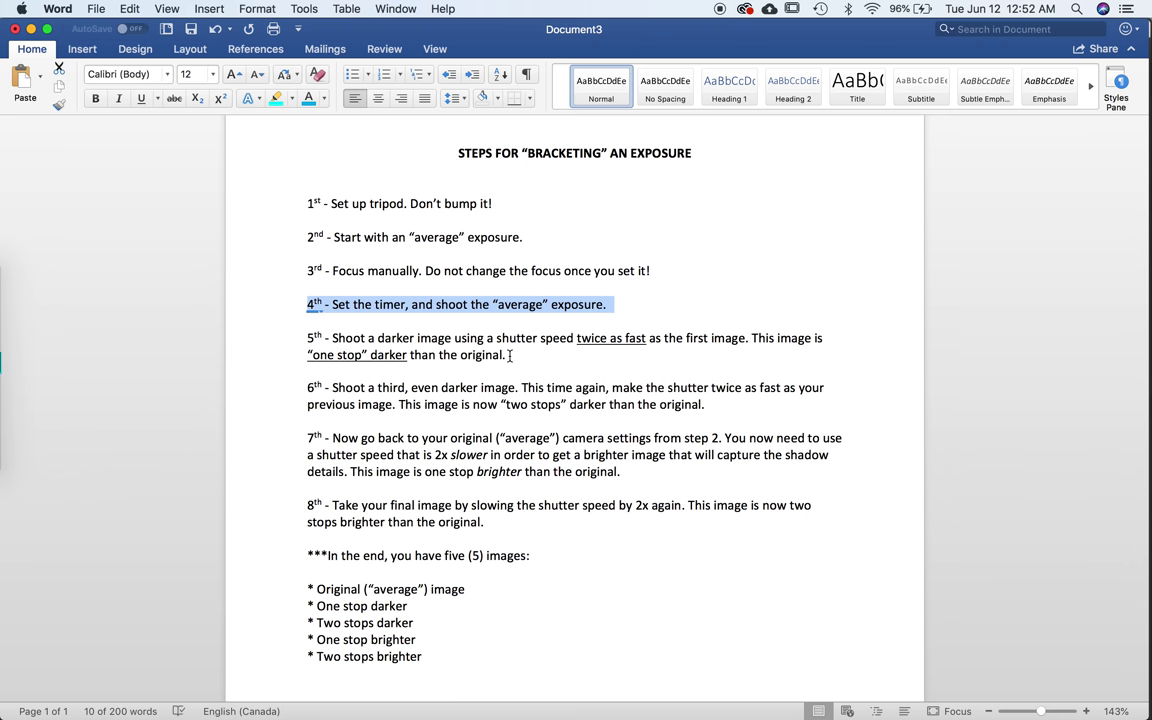
Highlight bracketing steps 5-8 and the five resulting images, then return to Photoshop.
{"action": "left_click_drag", "start_coordinate": [508, 354], "coordinate": [313, 343]}
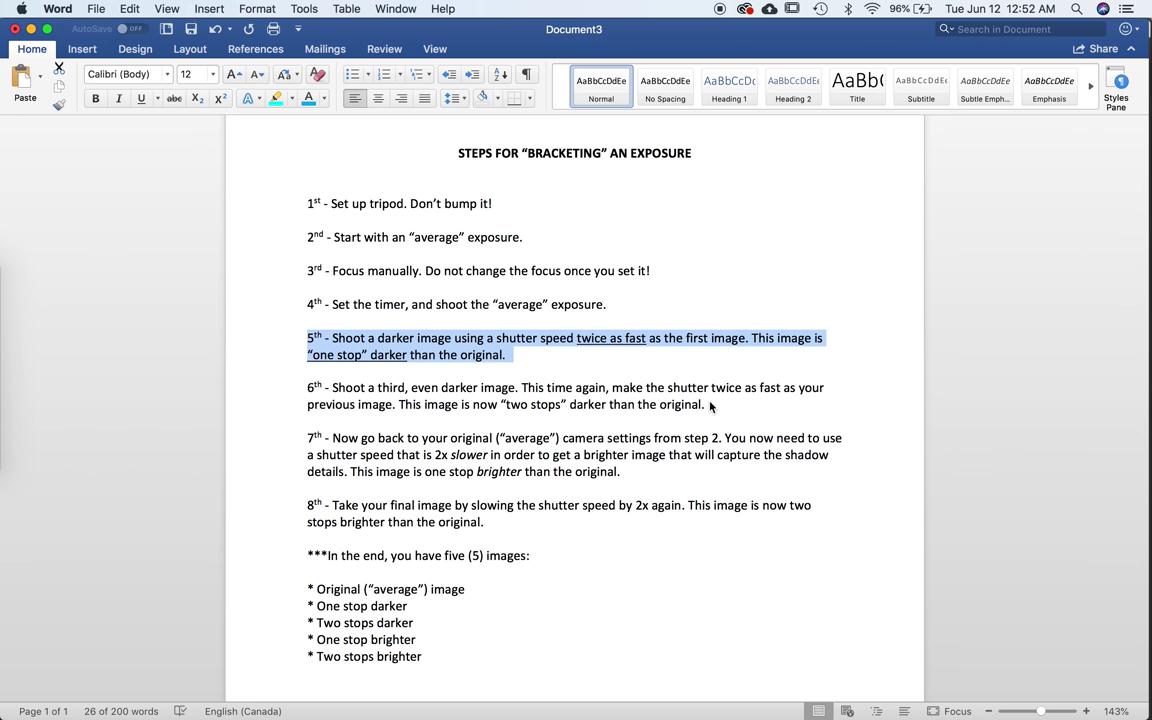
{"action": "mouse_move", "coordinate": [706, 404]}
{"action": "left_mouse_down"}
{"action": "mouse_move", "coordinate": [423, 405]}
{"action": "mouse_move", "coordinate": [309, 389]}
{"action": "left_mouse_up"}
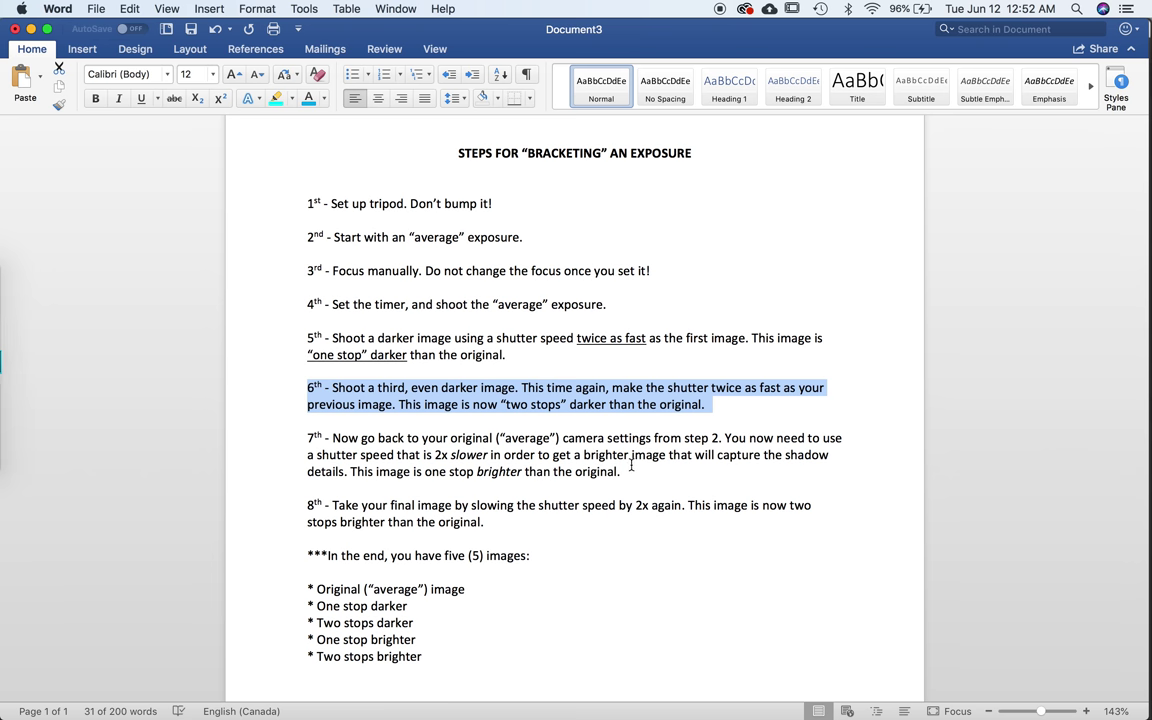
{"action": "left_click_drag", "start_coordinate": [625, 472], "coordinate": [311, 438]}
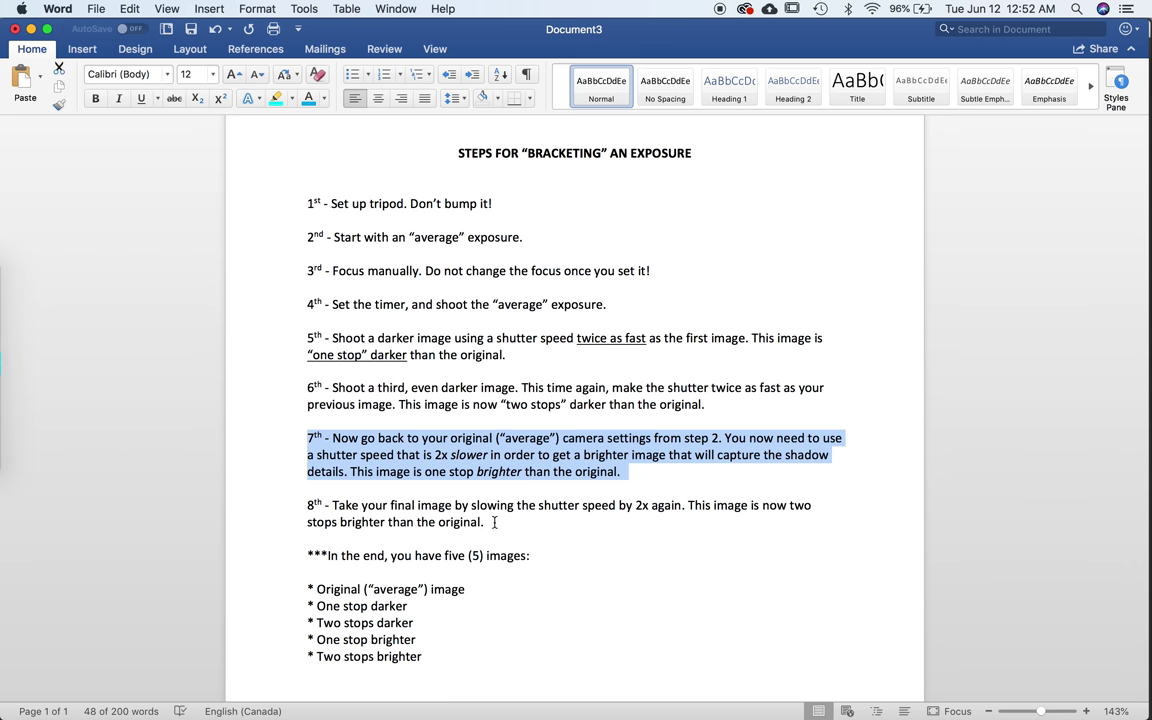
{"action": "left_click_drag", "start_coordinate": [486, 522], "coordinate": [301, 505]}
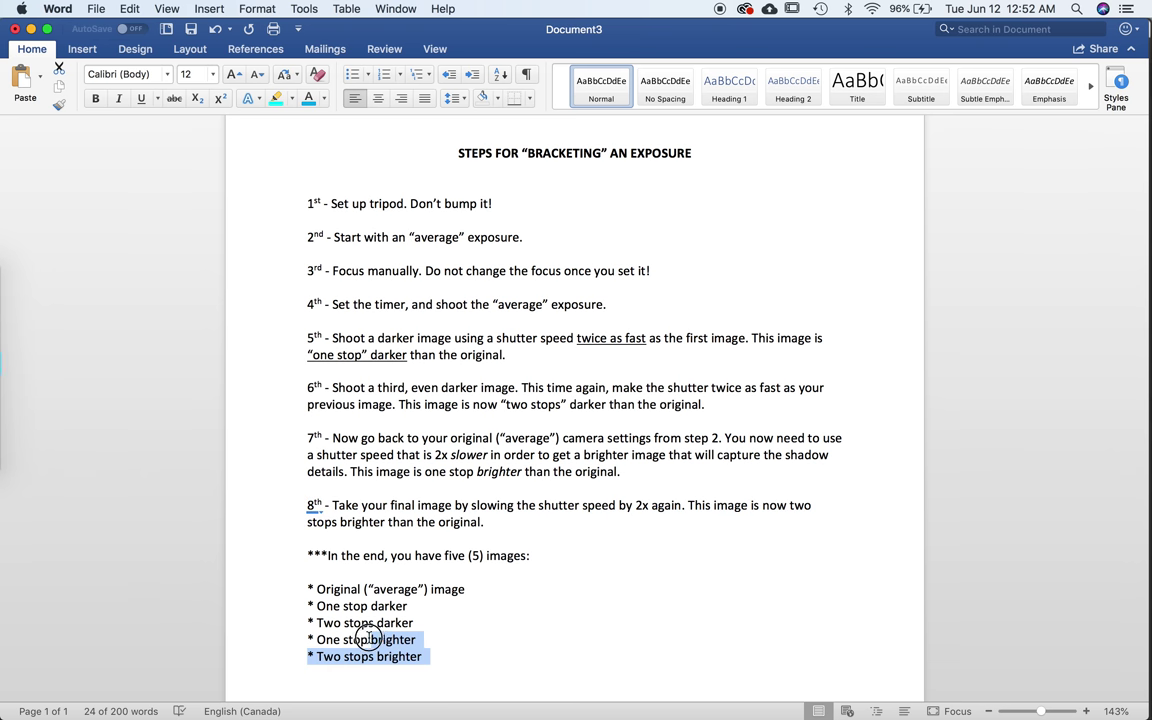
{"action": "left_click_drag", "start_coordinate": [428, 656], "coordinate": [303, 589]}
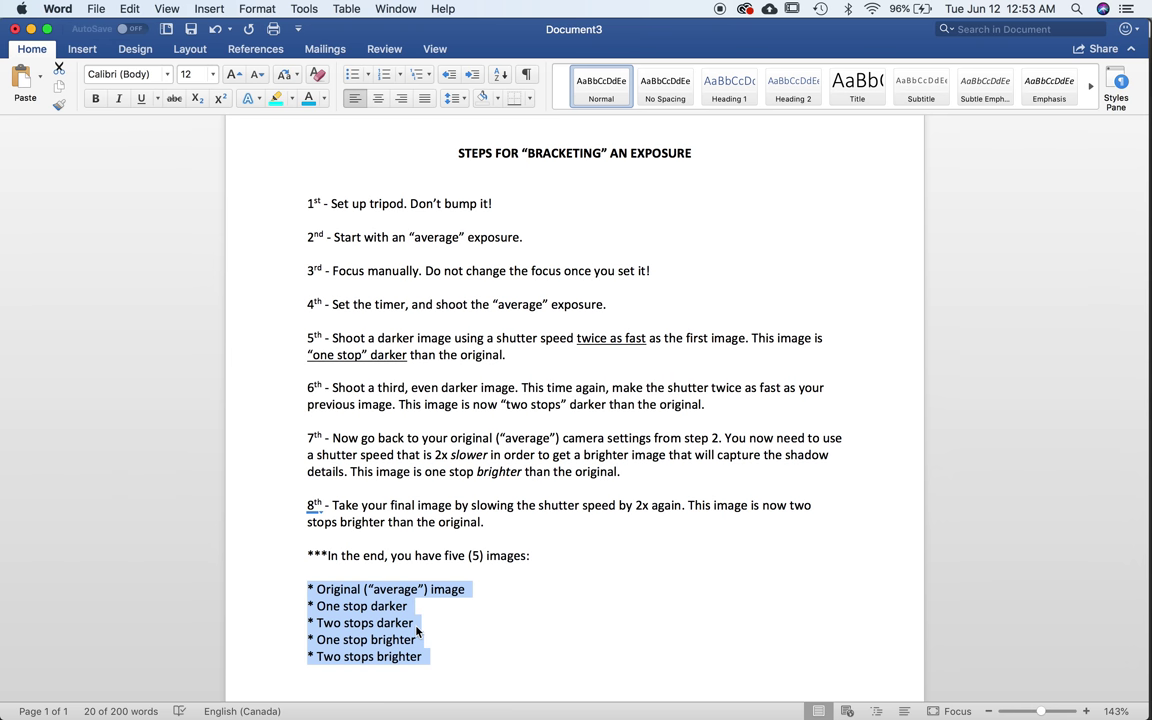
{"action": "key", "text": "super+Tab"}
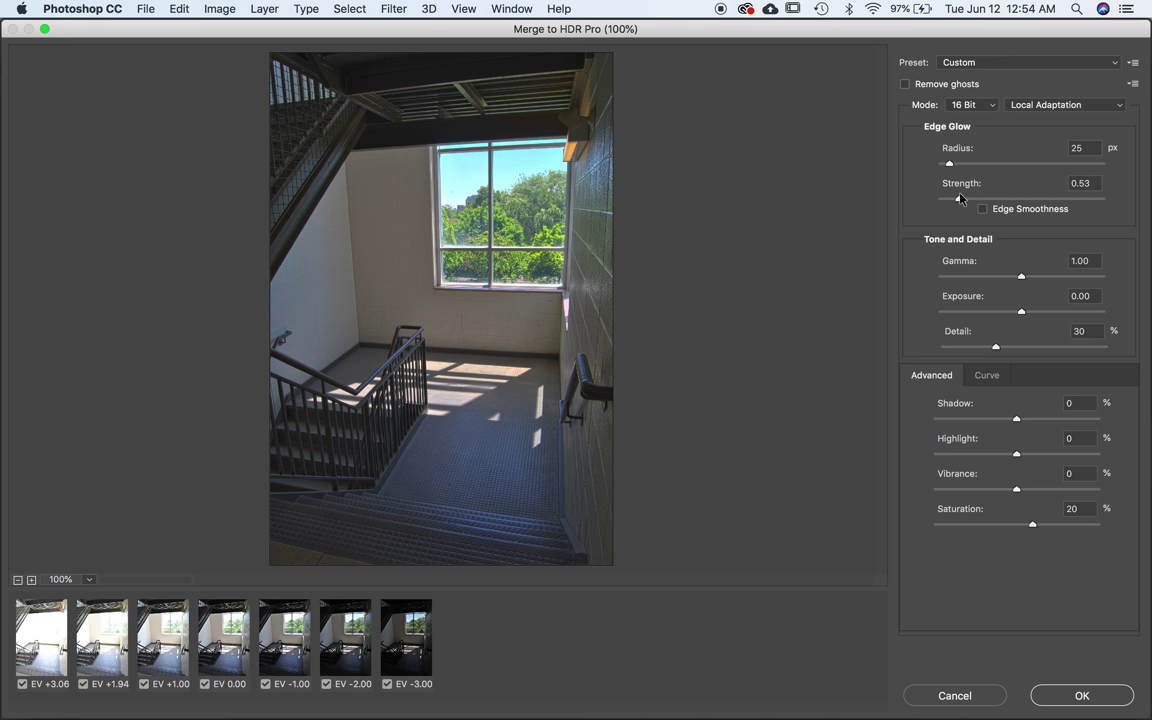
Set the HDR edge glow to radius 61 px and strength 0.72.
{"action": "left_click_drag", "start_coordinate": [960, 167], "coordinate": [1066, 168]}
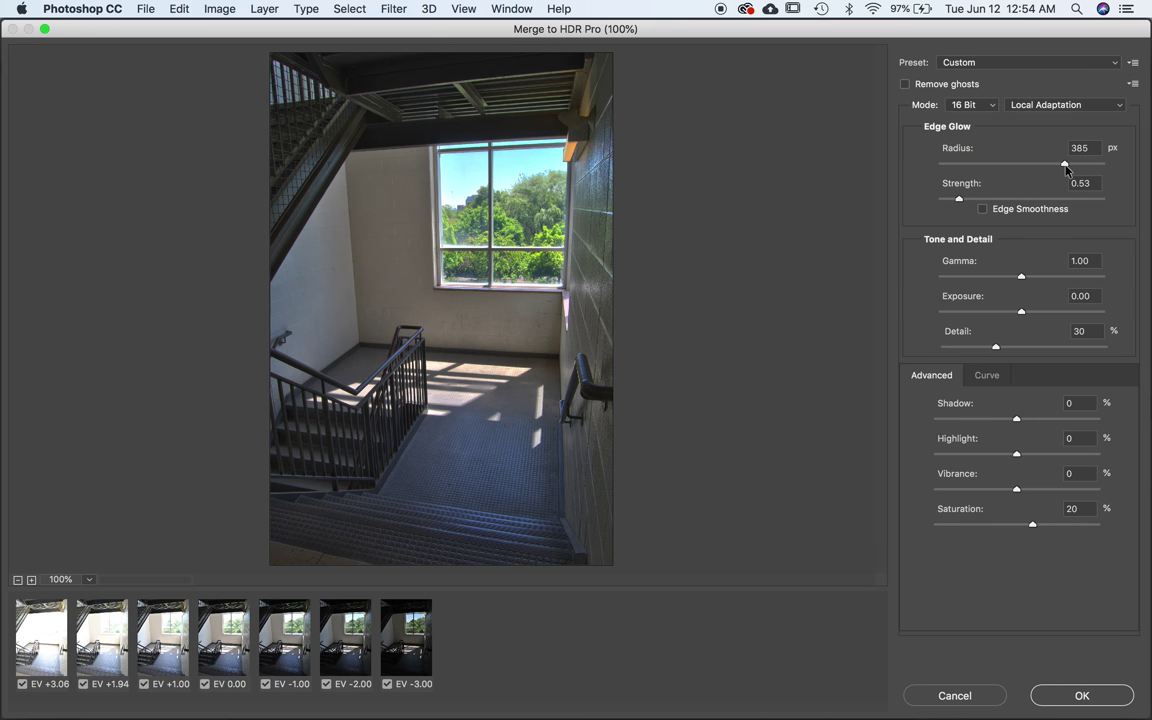
{"action": "left_click", "coordinate": [957, 164]}
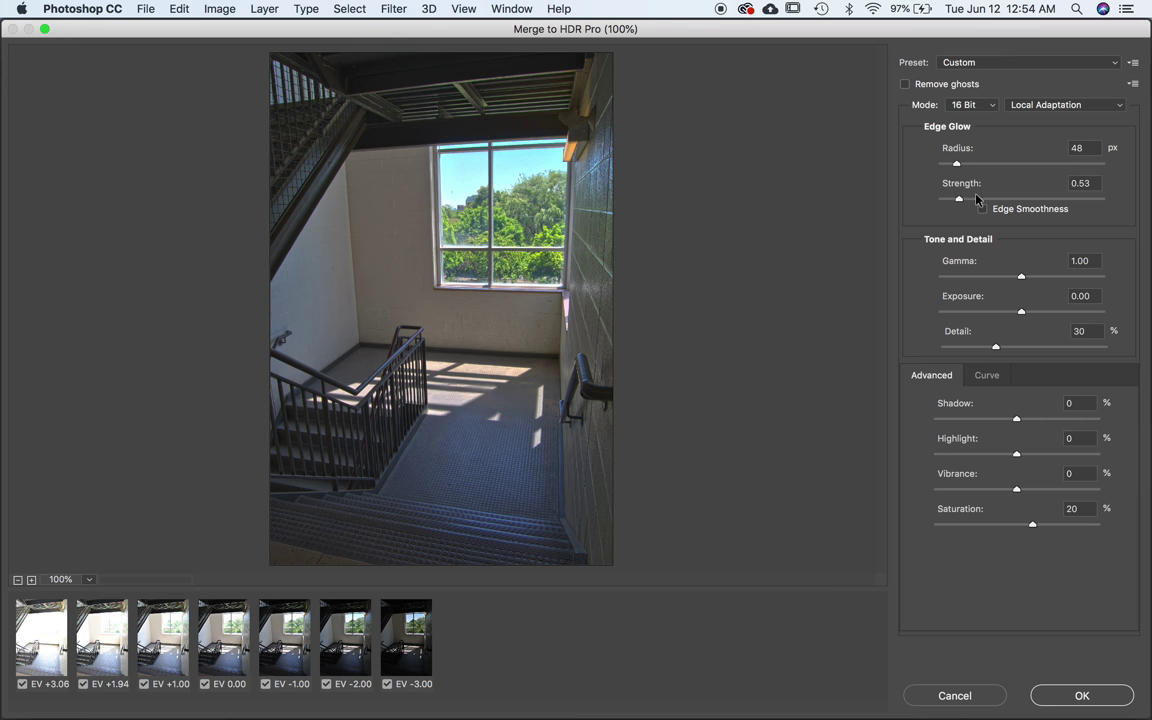
{"action": "left_click", "coordinate": [1071, 199]}
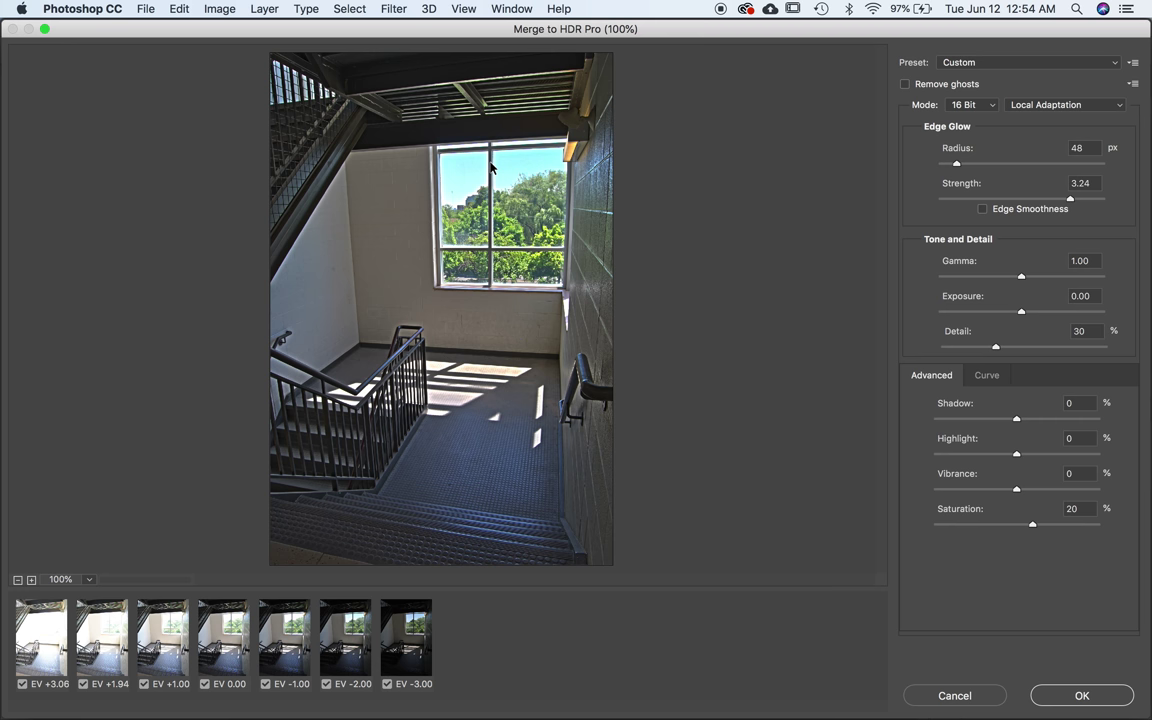
{"action": "left_click", "coordinate": [975, 199]}
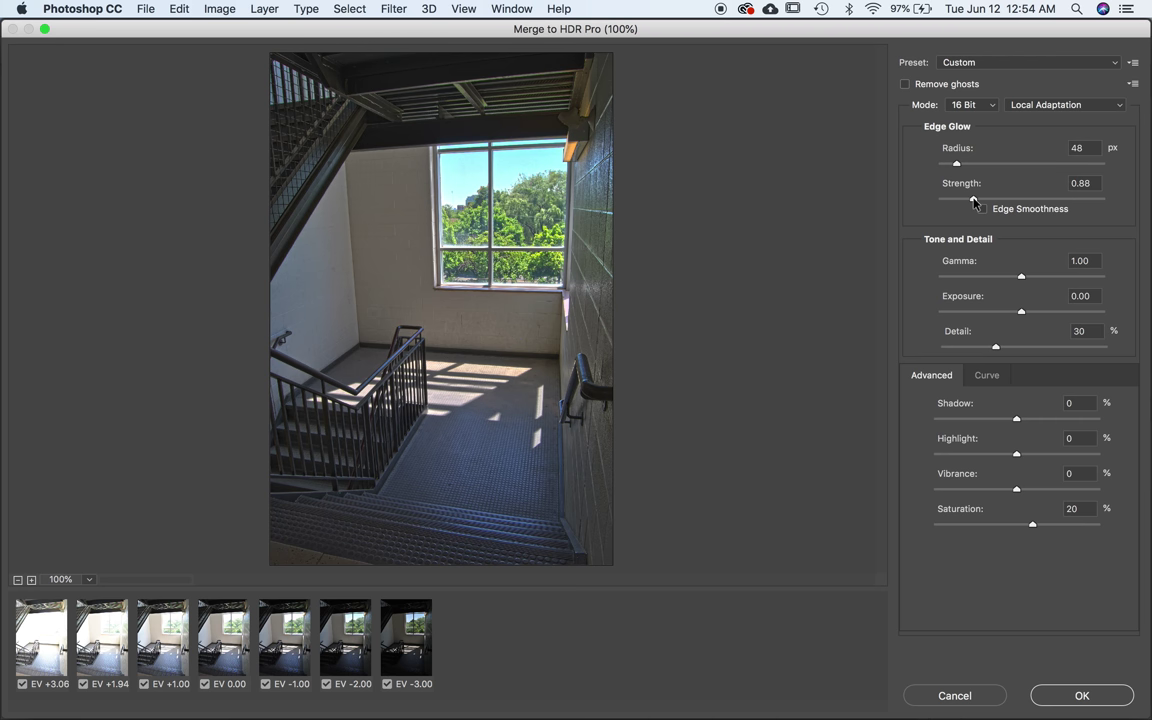
{"action": "left_click_drag", "start_coordinate": [975, 201], "coordinate": [997, 201]}
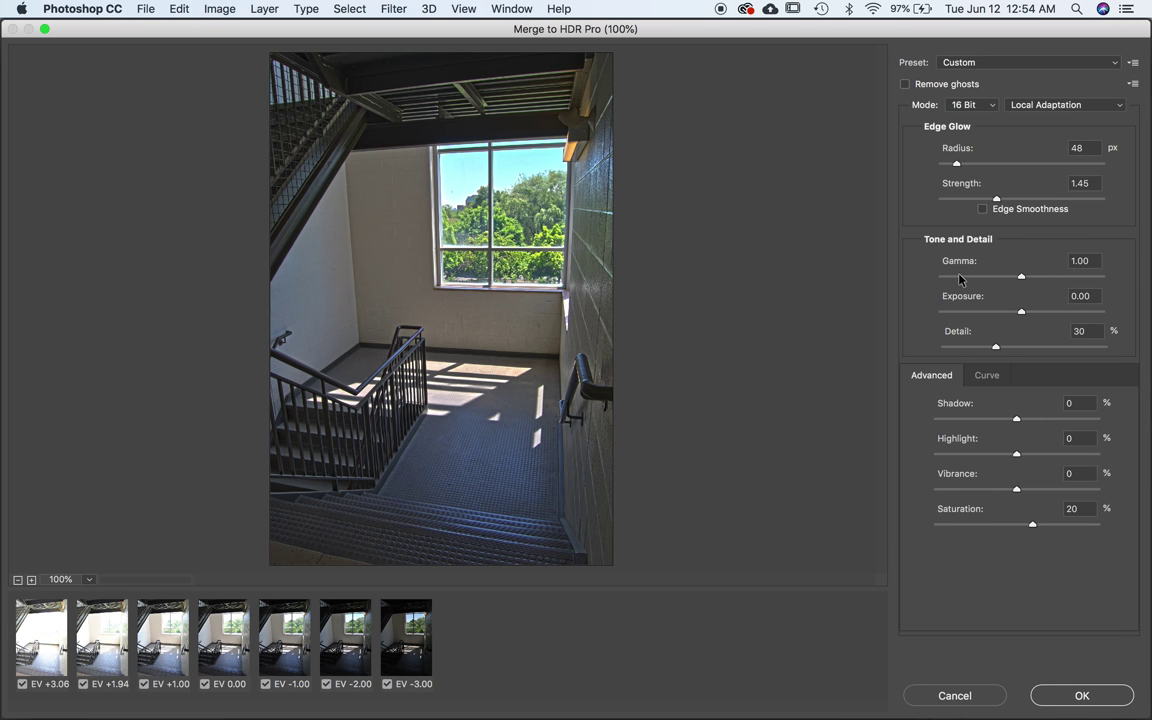
{"action": "left_click", "coordinate": [975, 166]}
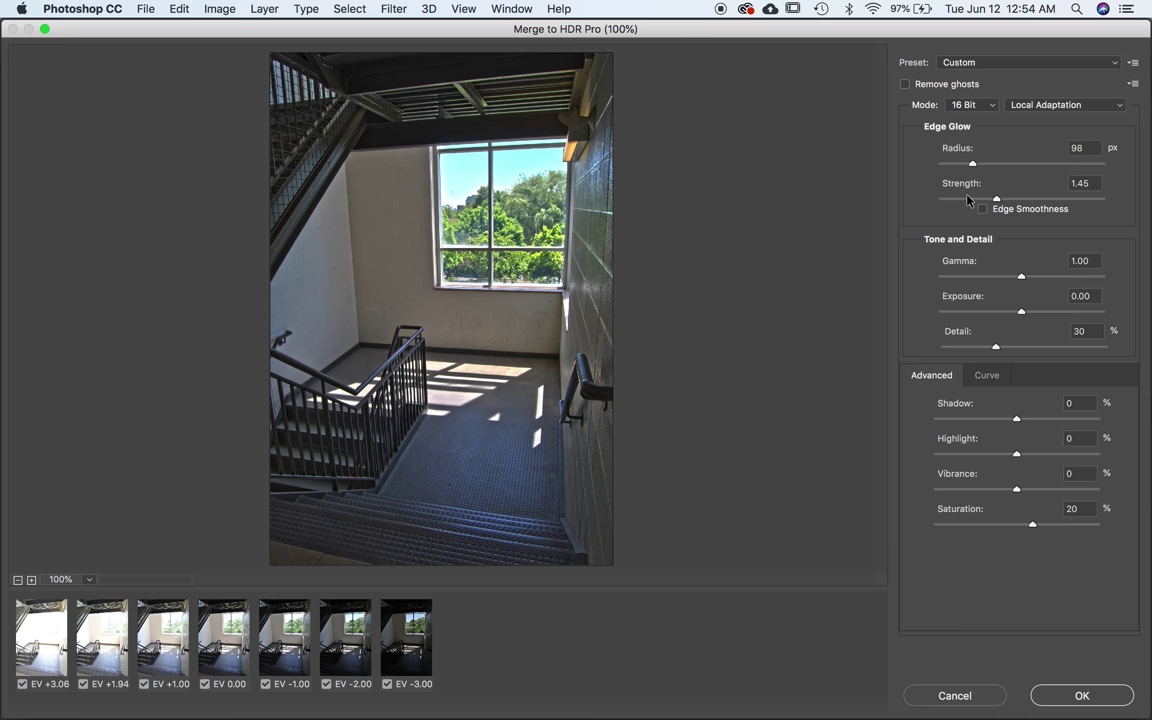
{"action": "left_click", "coordinate": [967, 199]}
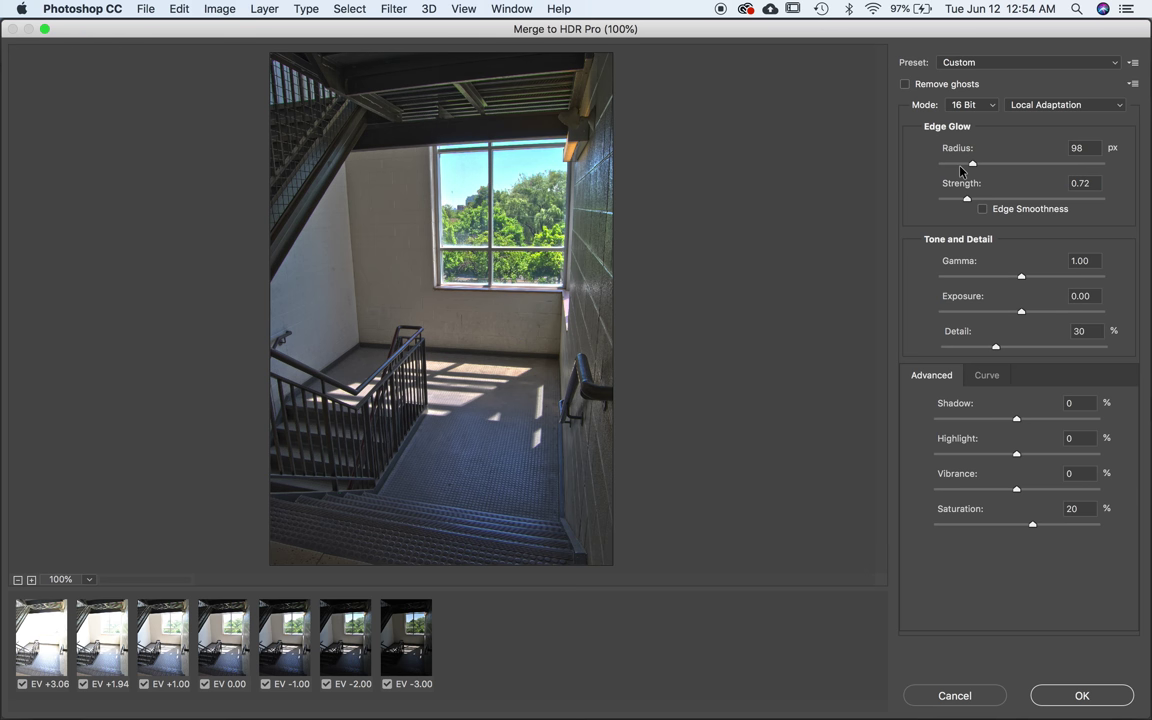
{"action": "left_click", "coordinate": [960, 165]}
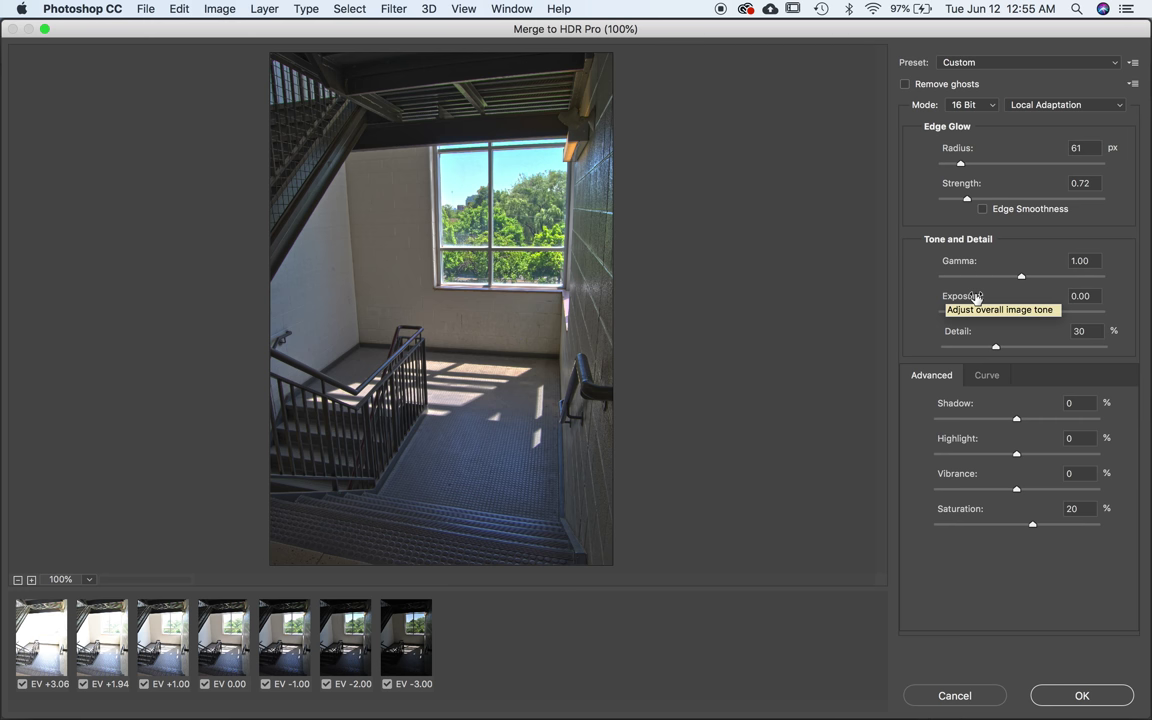
Set HDR detail to 52% and create the merged image.
{"action": "left_click", "coordinate": [1030, 350]}
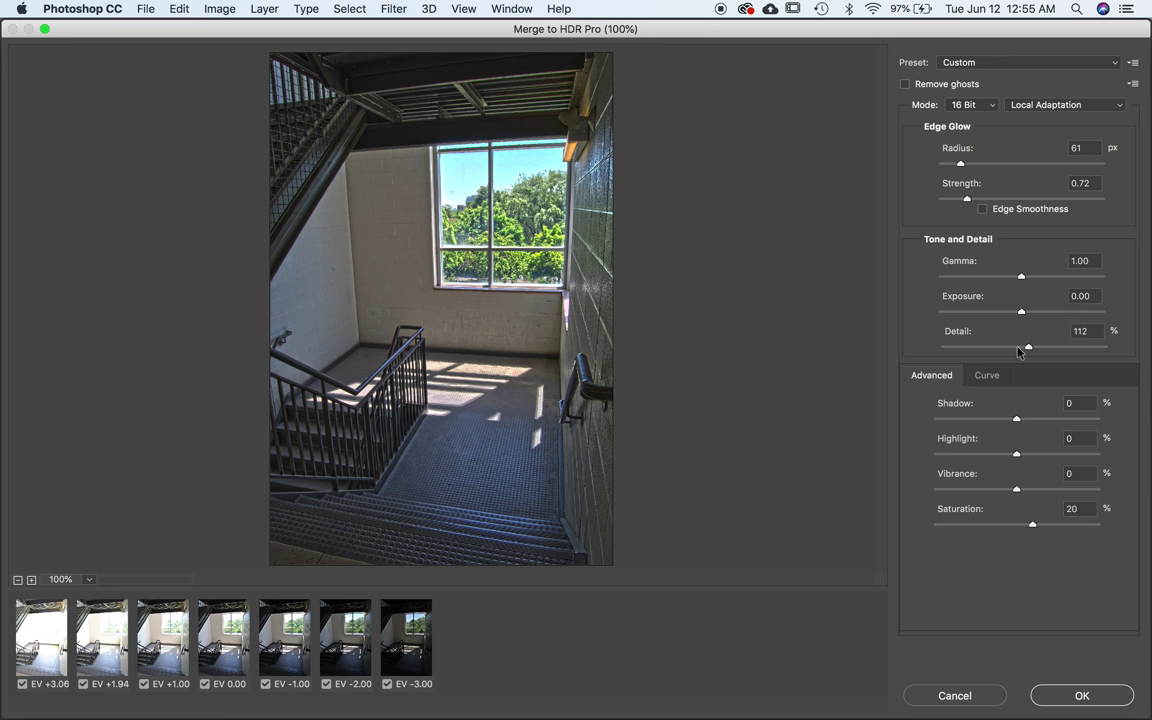
{"action": "left_click_drag", "start_coordinate": [1030, 350], "coordinate": [1006, 351]}
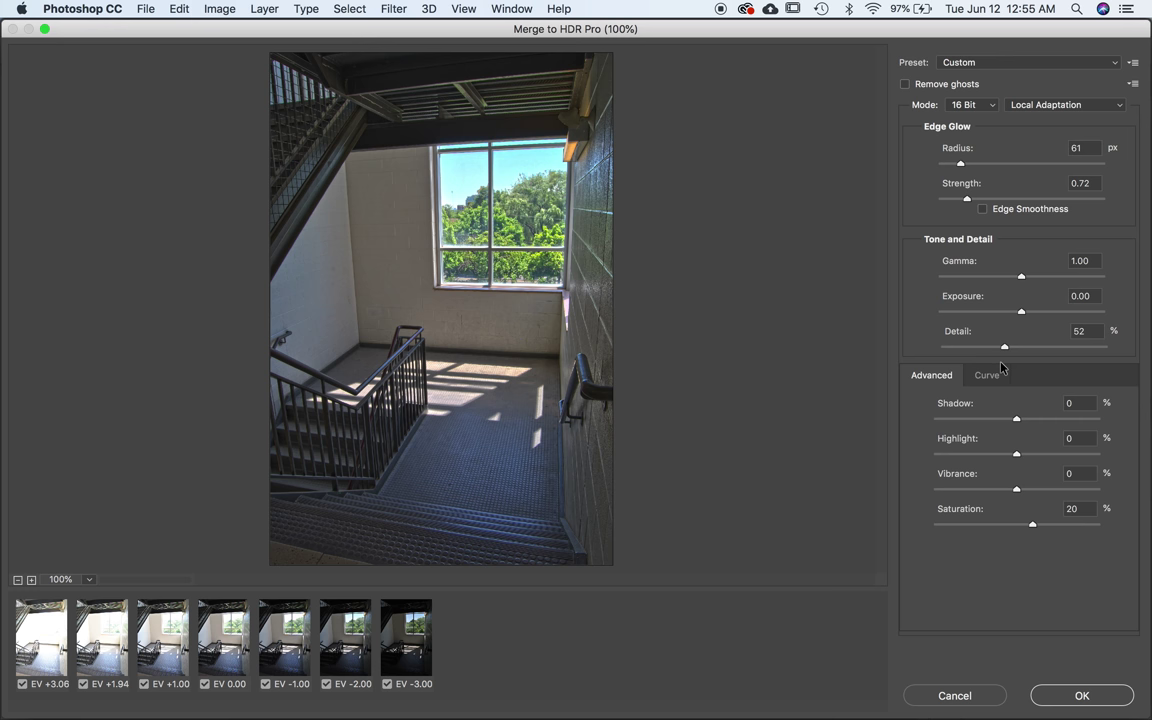
{"action": "left_click", "coordinate": [1090, 694]}
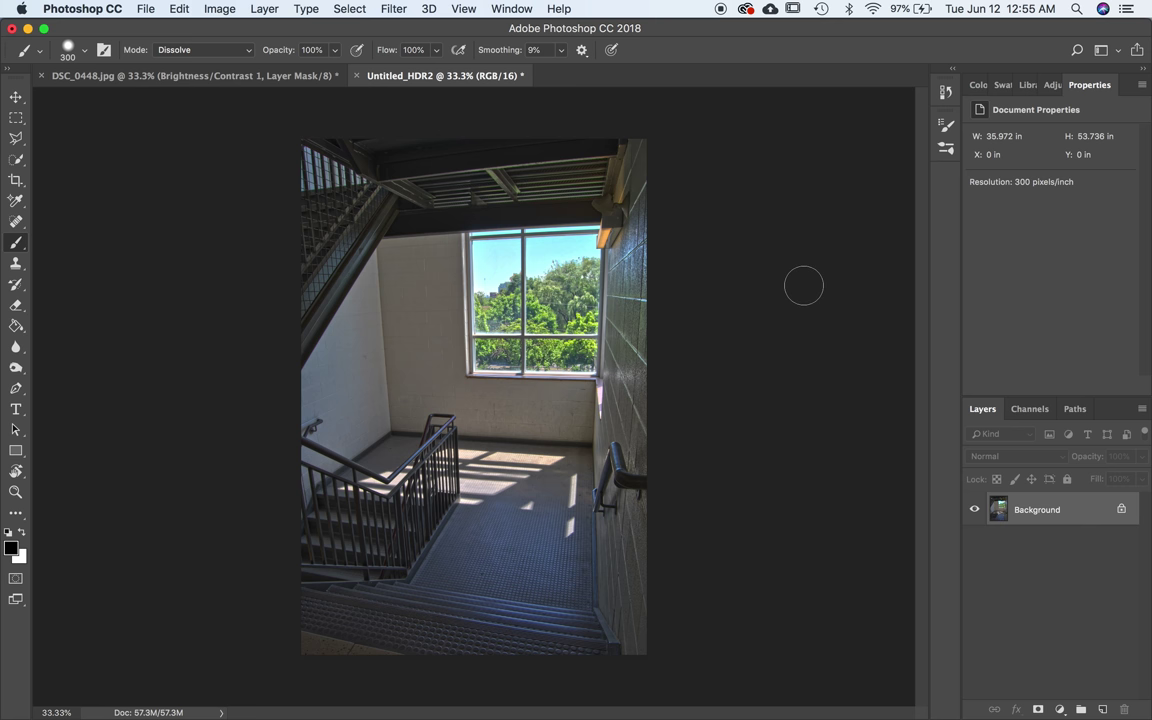
Toggle the Brightness/Contrast layer on DSC_0448.jpg off and on, then return to Untitled_HDR2.
{"action": "left_click", "coordinate": [226, 83]}
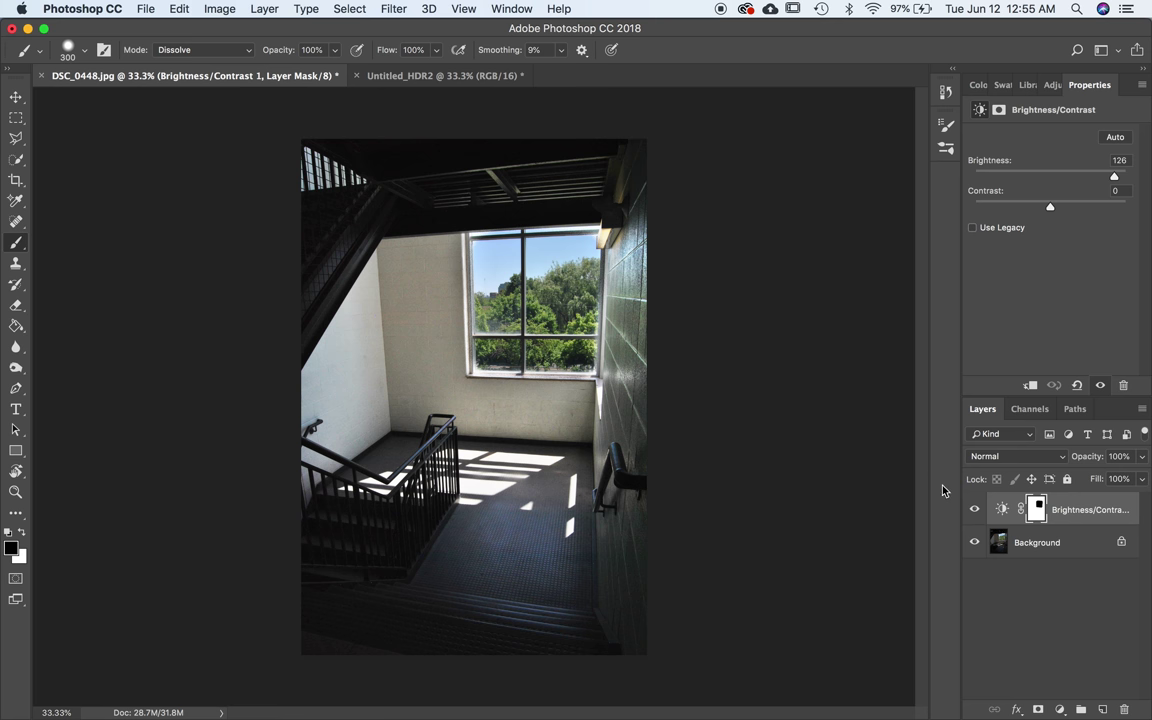
{"action": "left_click", "coordinate": [973, 510]}
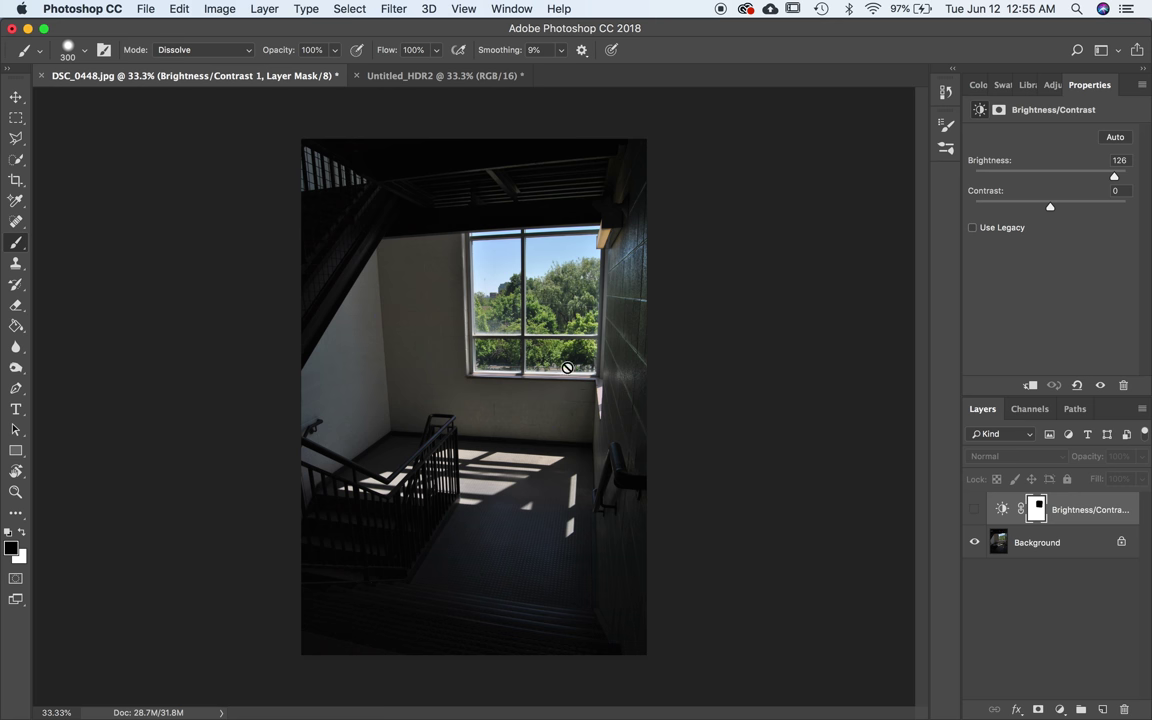
{"action": "left_click", "coordinate": [974, 510]}
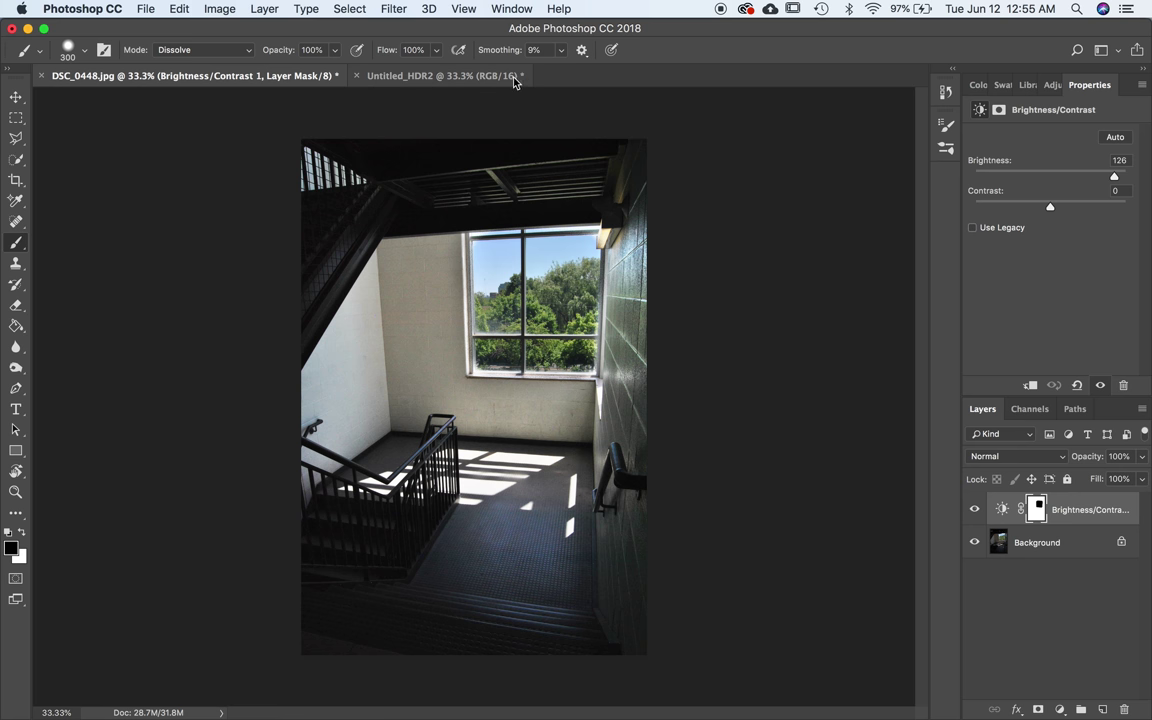
{"action": "left_click", "coordinate": [412, 75]}
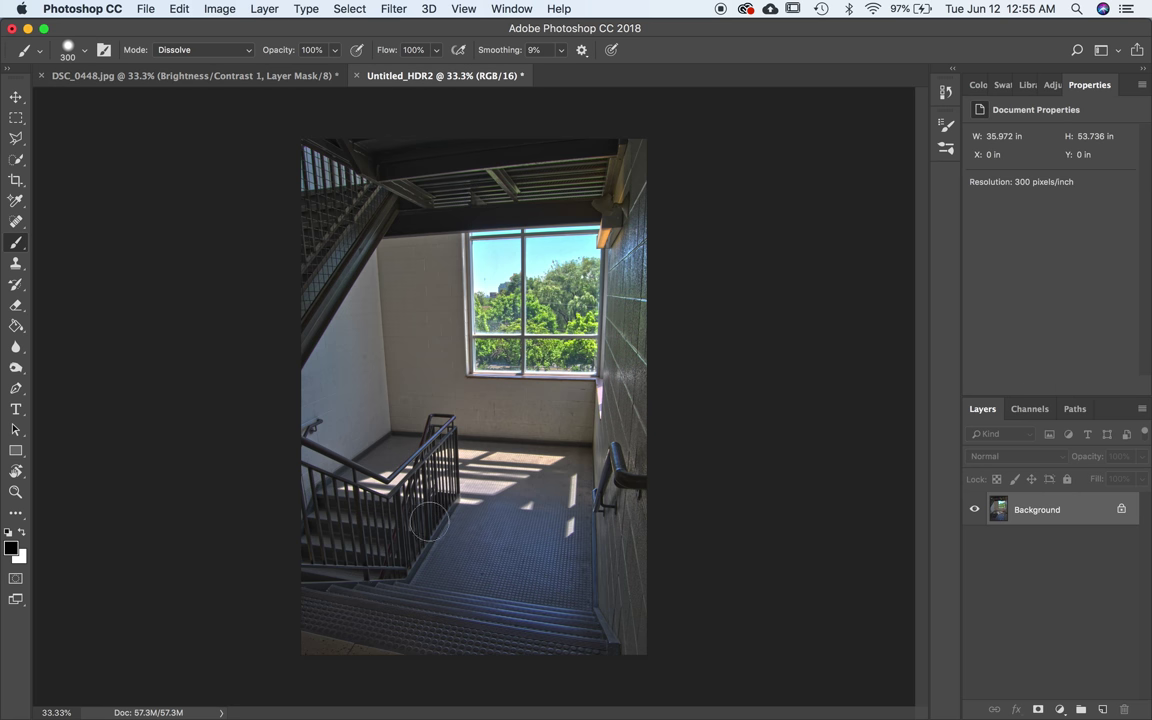
Add a Levels adjustment layer with the black point raised to 15 and white point pulled in slightly.
{"action": "left_click", "coordinate": [1060, 709]}
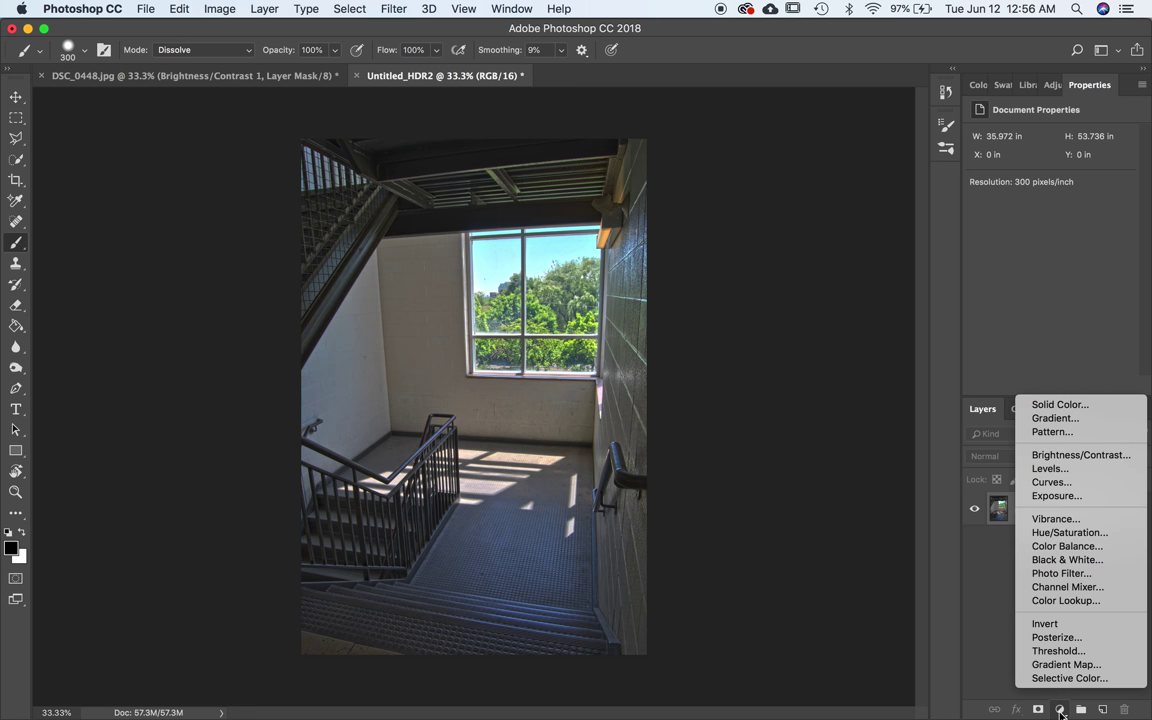
{"action": "left_click", "coordinate": [1058, 469]}
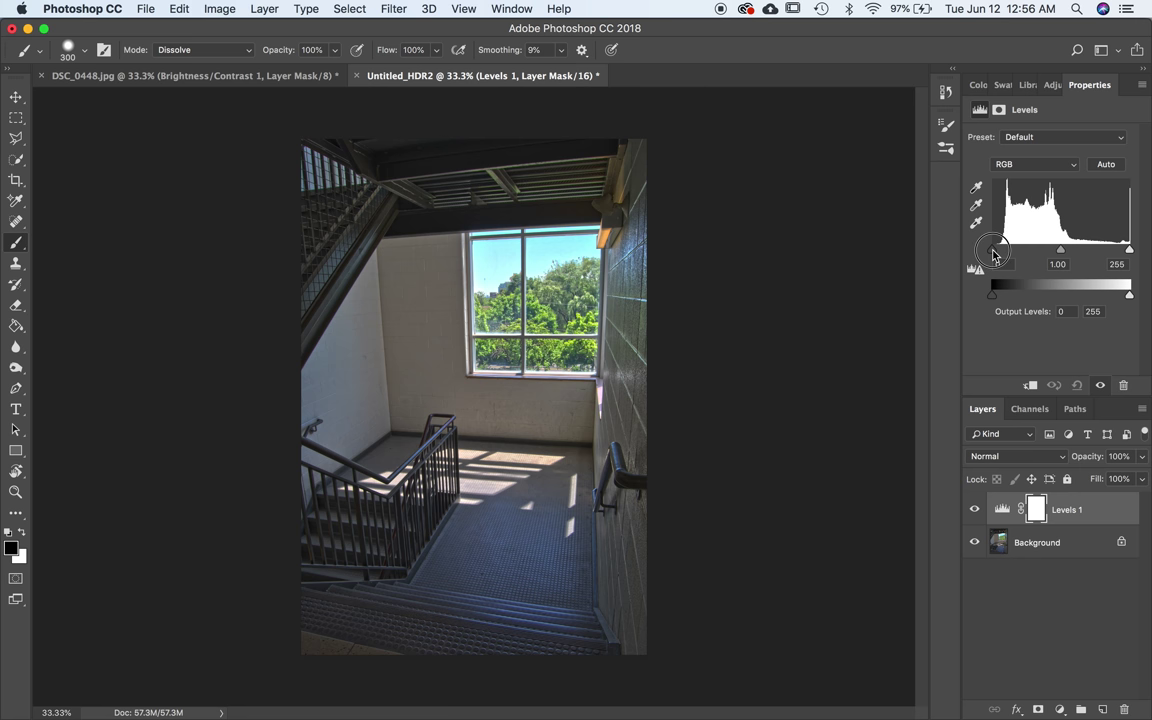
{"action": "left_click_drag", "start_coordinate": [993, 250], "coordinate": [1002, 254]}
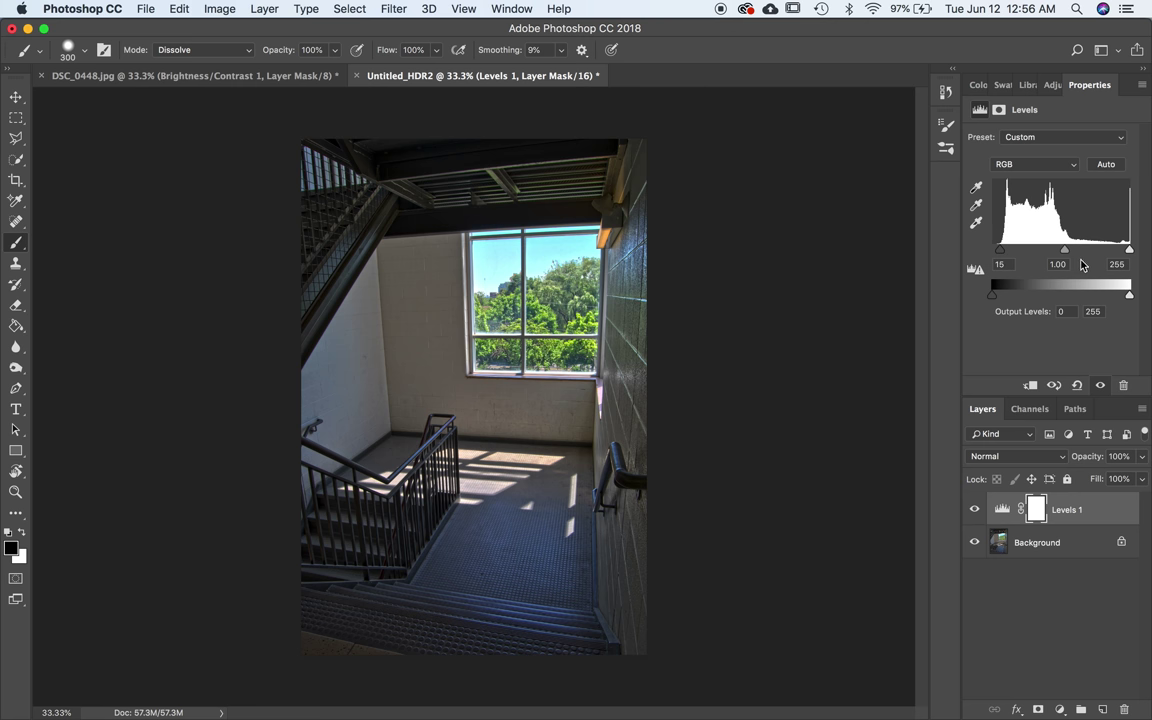
{"action": "mouse_move", "coordinate": [1129, 252]}
{"action": "left_mouse_down"}
{"action": "mouse_move", "coordinate": [1100, 257]}
{"action": "mouse_move", "coordinate": [1136, 258]}
{"action": "left_mouse_up"}
Add a Curves S-curve layer, compare it off and on, and select it with Levels 1.
{"action": "left_click", "coordinate": [1060, 709]}
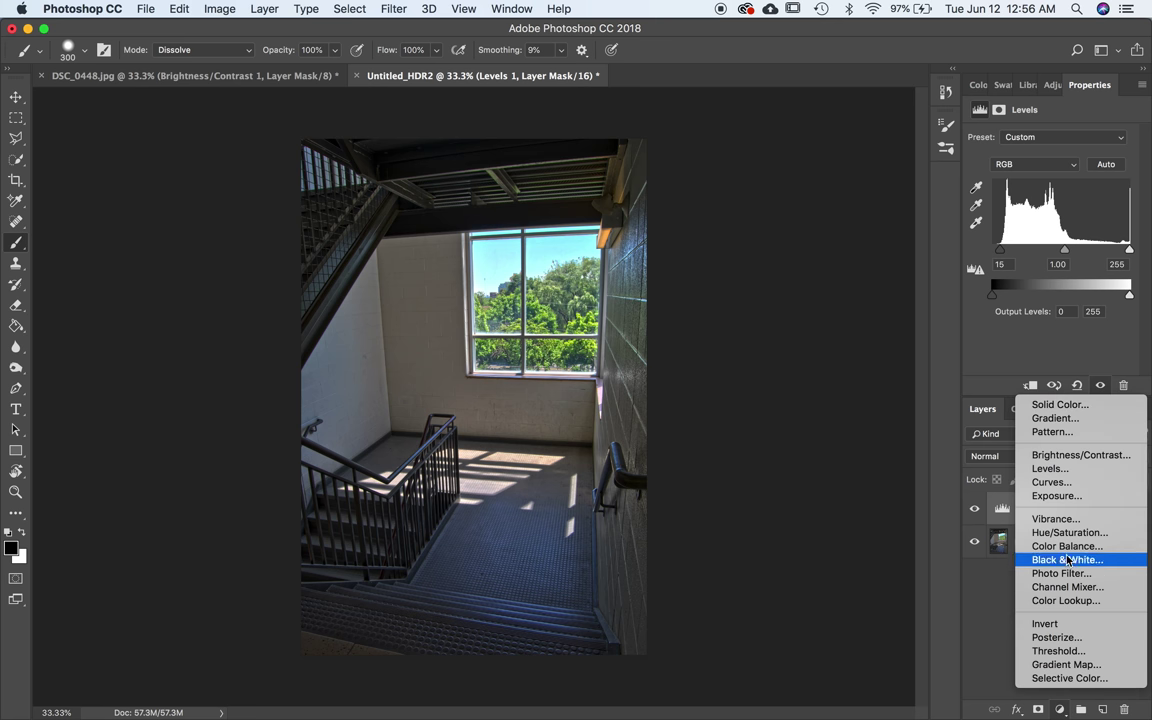
{"action": "left_click", "coordinate": [1064, 482]}
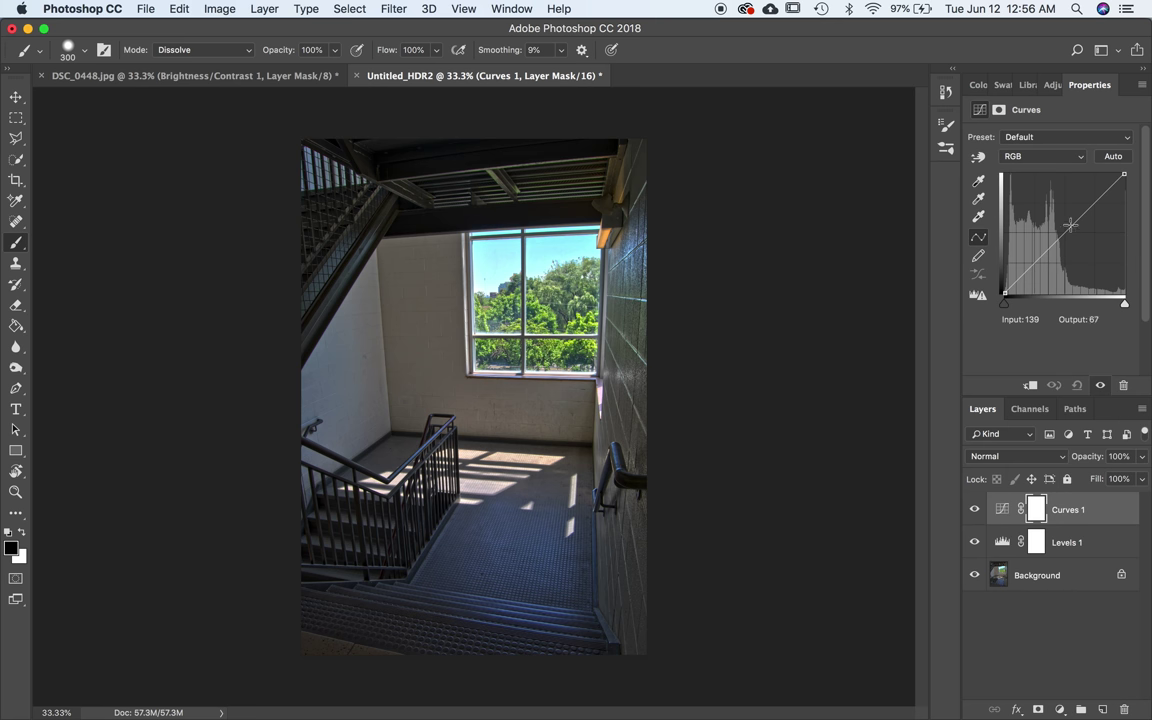
{"action": "left_click_drag", "start_coordinate": [1063, 238], "coordinate": [1092, 202]}
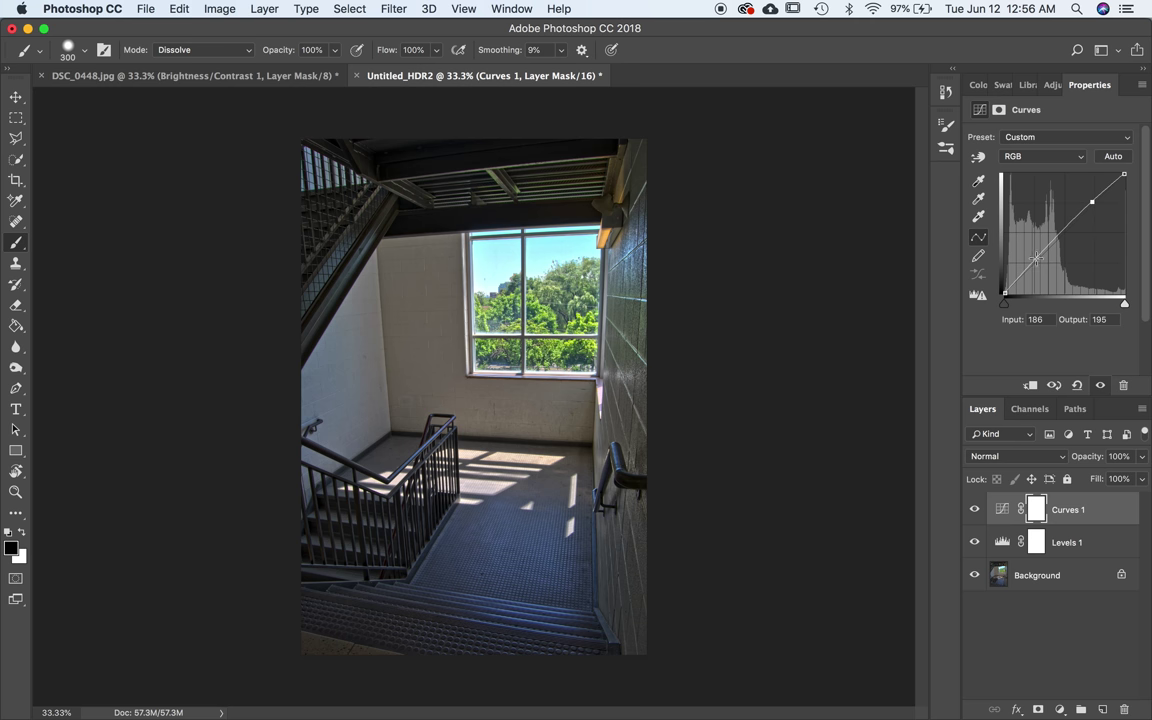
{"action": "left_click_drag", "start_coordinate": [1036, 260], "coordinate": [1034, 267]}
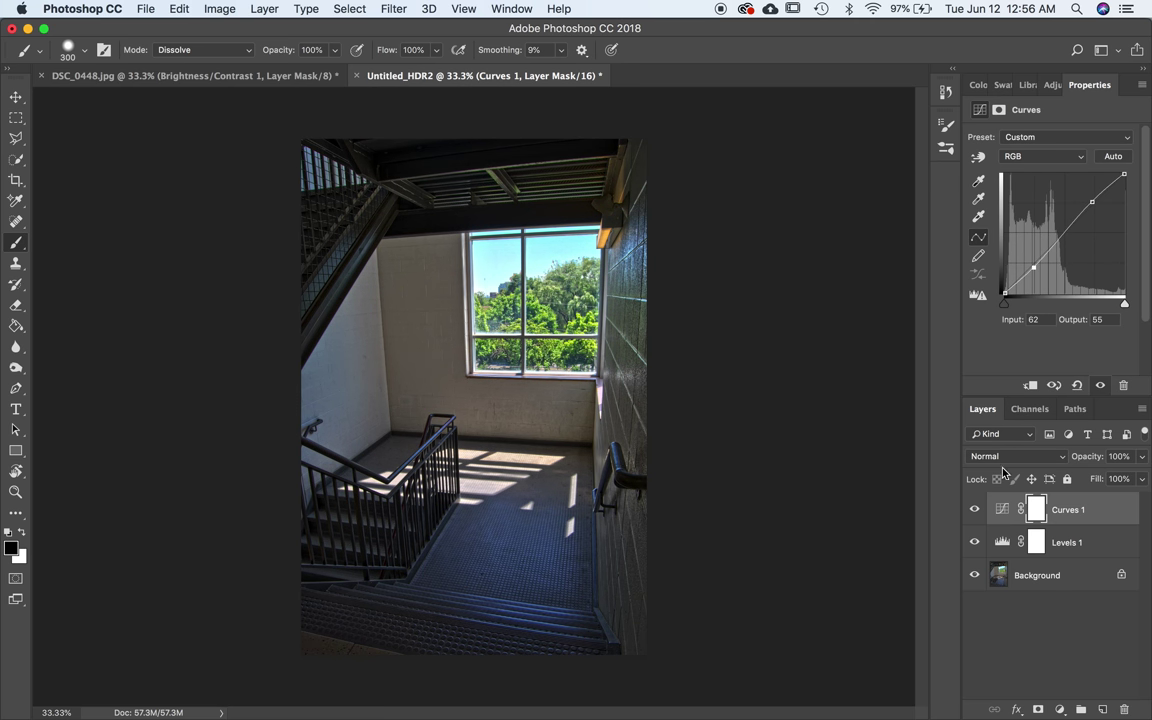
{"action": "left_click", "coordinate": [975, 510]}
{"action": "left_click", "coordinate": [975, 511]}
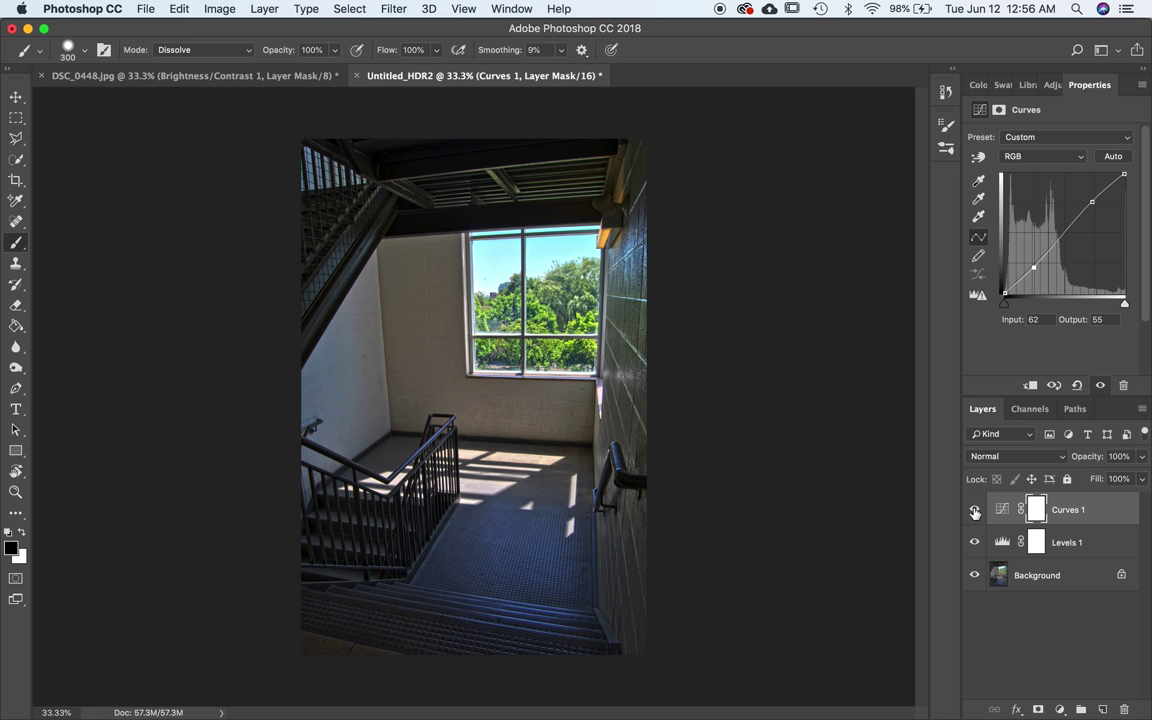
{"action": "left_click", "coordinate": [1076, 543], "text": "shift"}
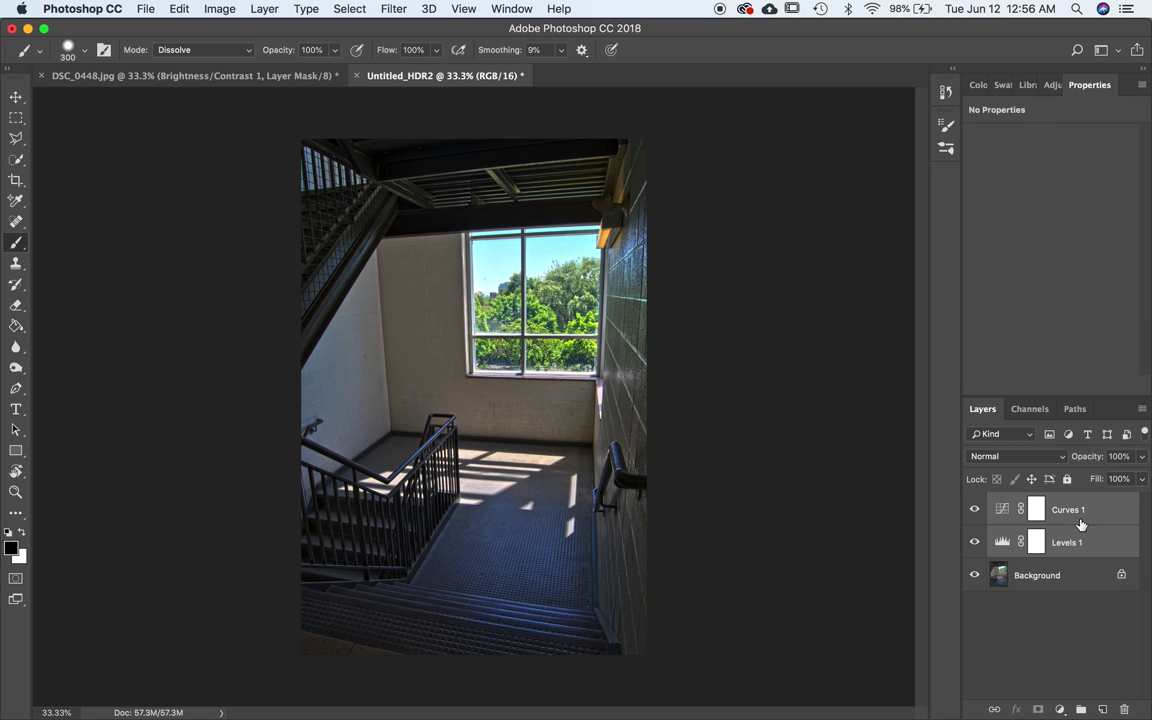
Group Levels 1 and Curves 1 into Group 1 and toggle its visibility to compare.
{"action": "key", "text": "ctrl+g"}
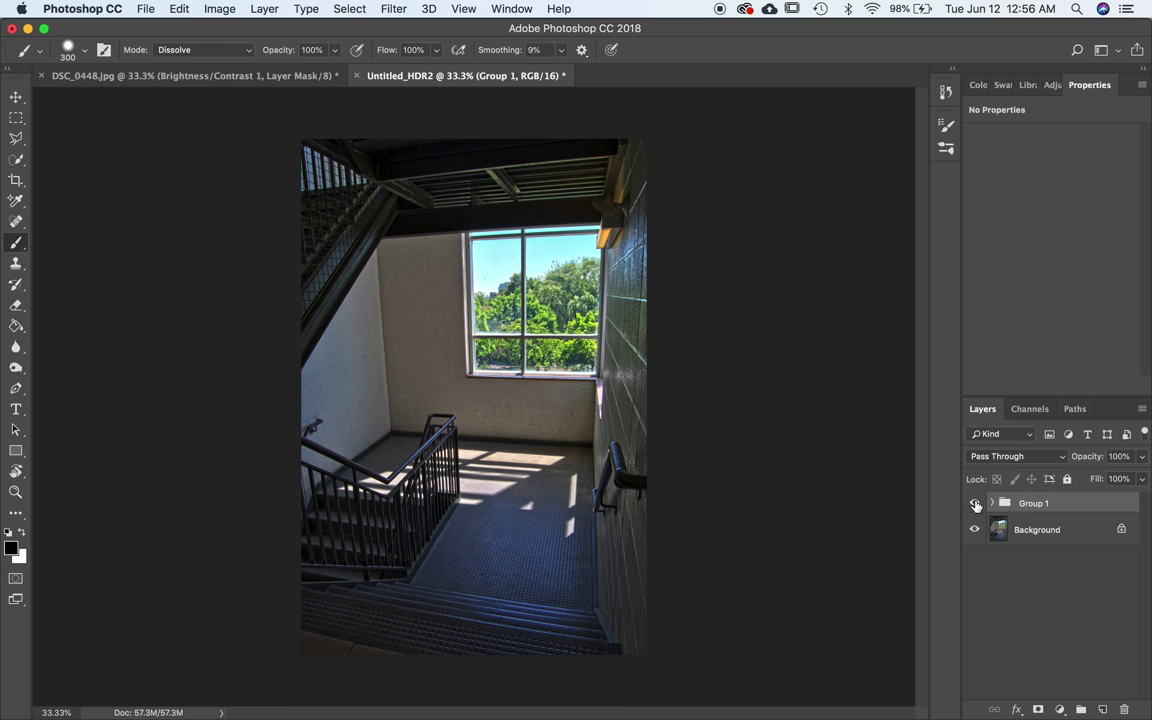
{"action": "left_click", "coordinate": [975, 504]}
{"action": "left_click", "coordinate": [975, 504]}
{"action": "left_click", "coordinate": [975, 504]}
{"action": "left_click", "coordinate": [975, 504]}
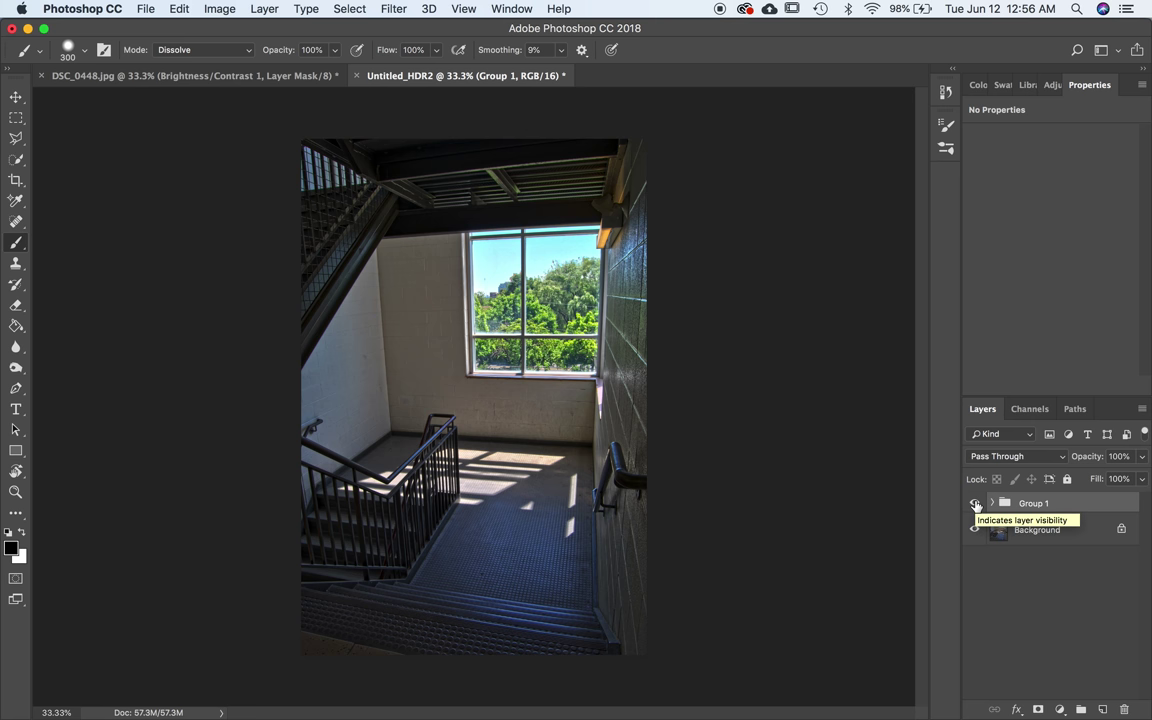
Compare against the single exposure DSC_0448.jpg, back to Untitled_HDR2, then switch to Chrome.
{"action": "left_click", "coordinate": [236, 77]}
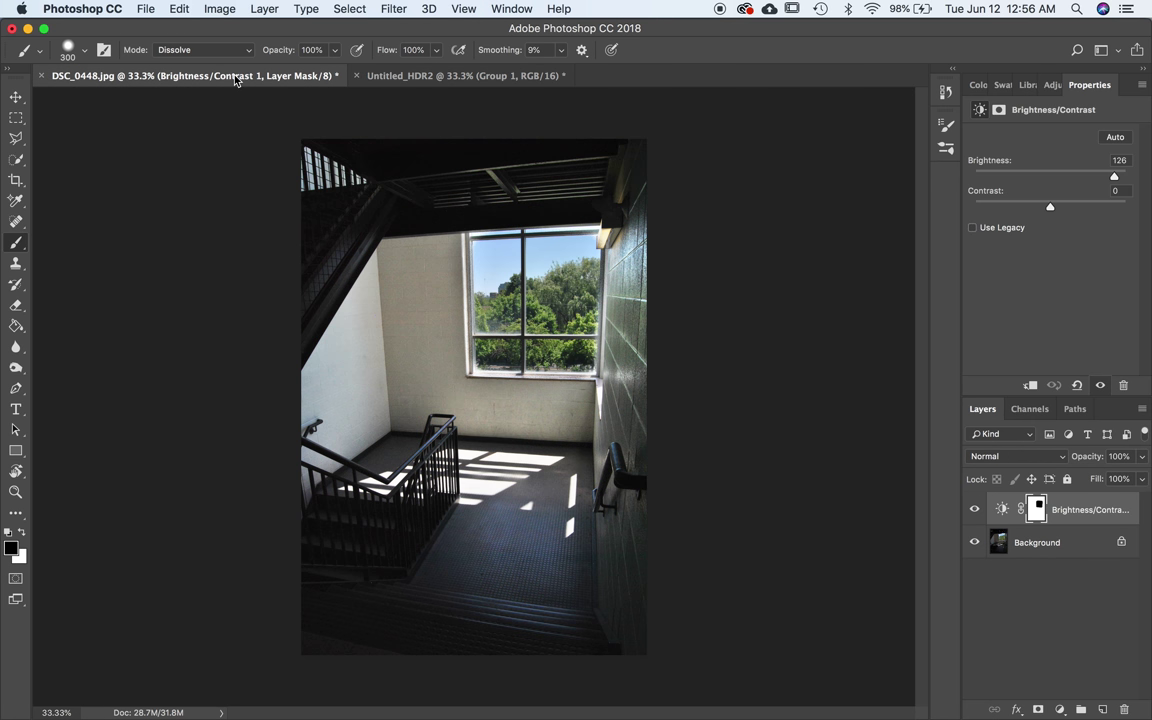
{"action": "left_click", "coordinate": [428, 80]}
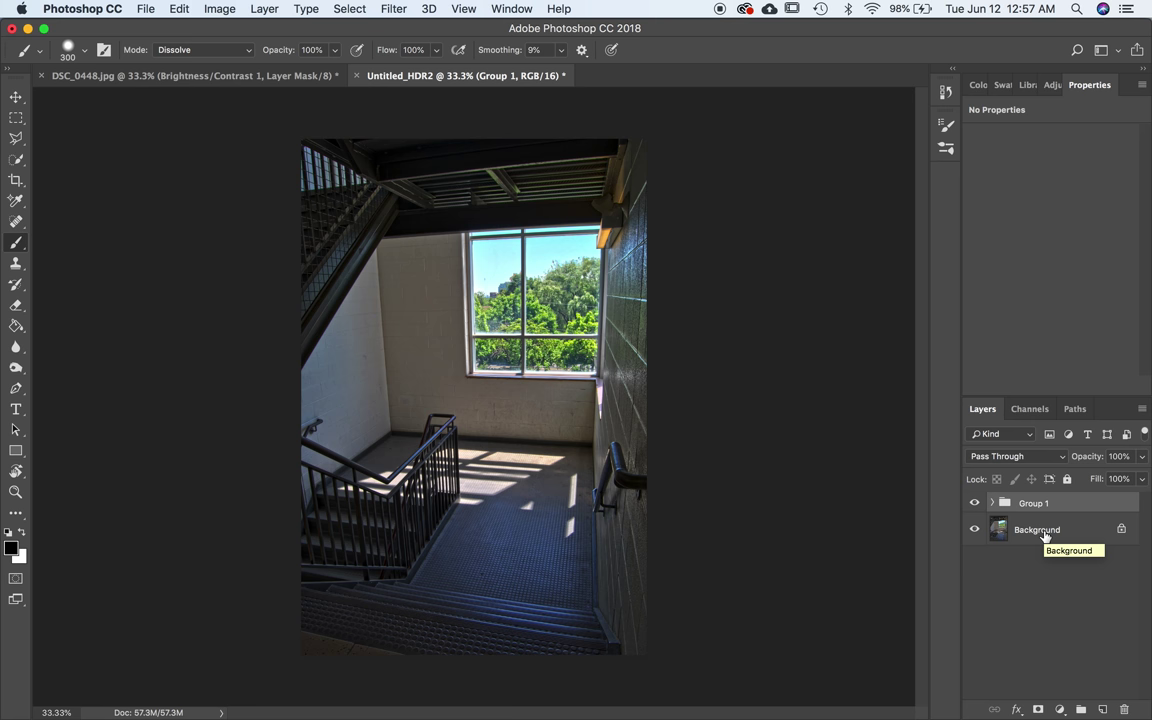
{"action": "key", "text": "super+Tab"}
{"action": "key", "text": "super+Tab"}
{"action": "key", "text": "super+Tab"}
{"action": "key", "text": "super+Tab"}
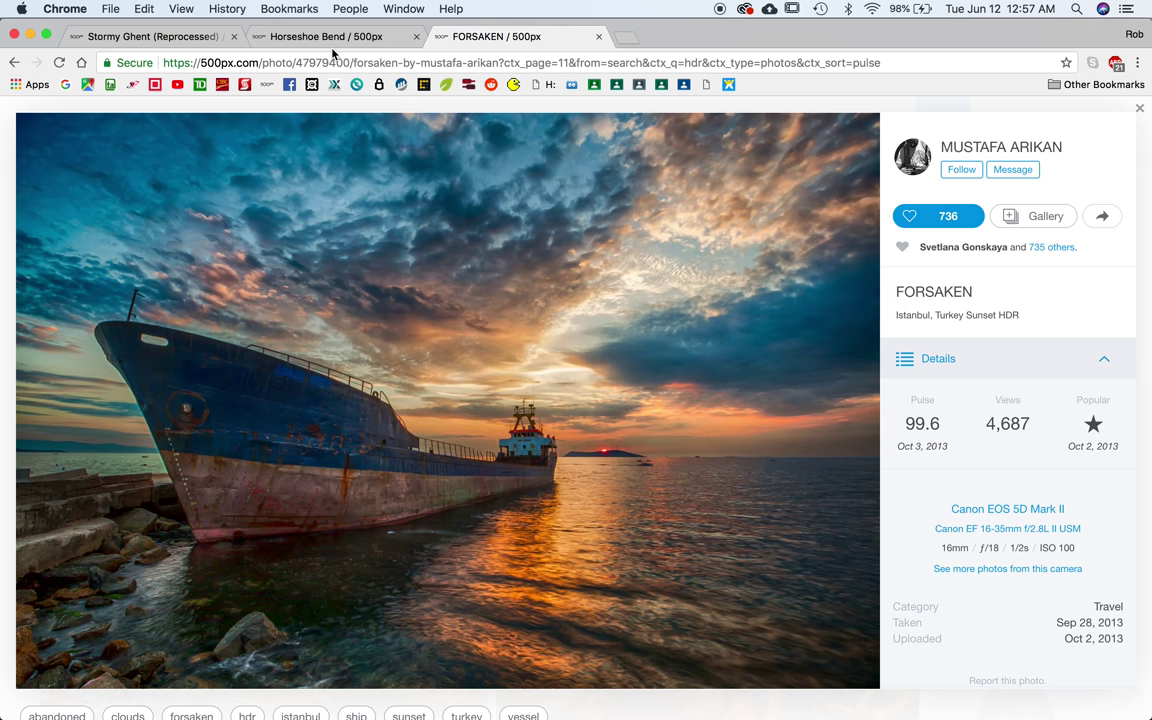
View the Horseshoe Bend photo page, then the Stormy Ghent (Reprocessed) page.
{"action": "left_click", "coordinate": [333, 40]}
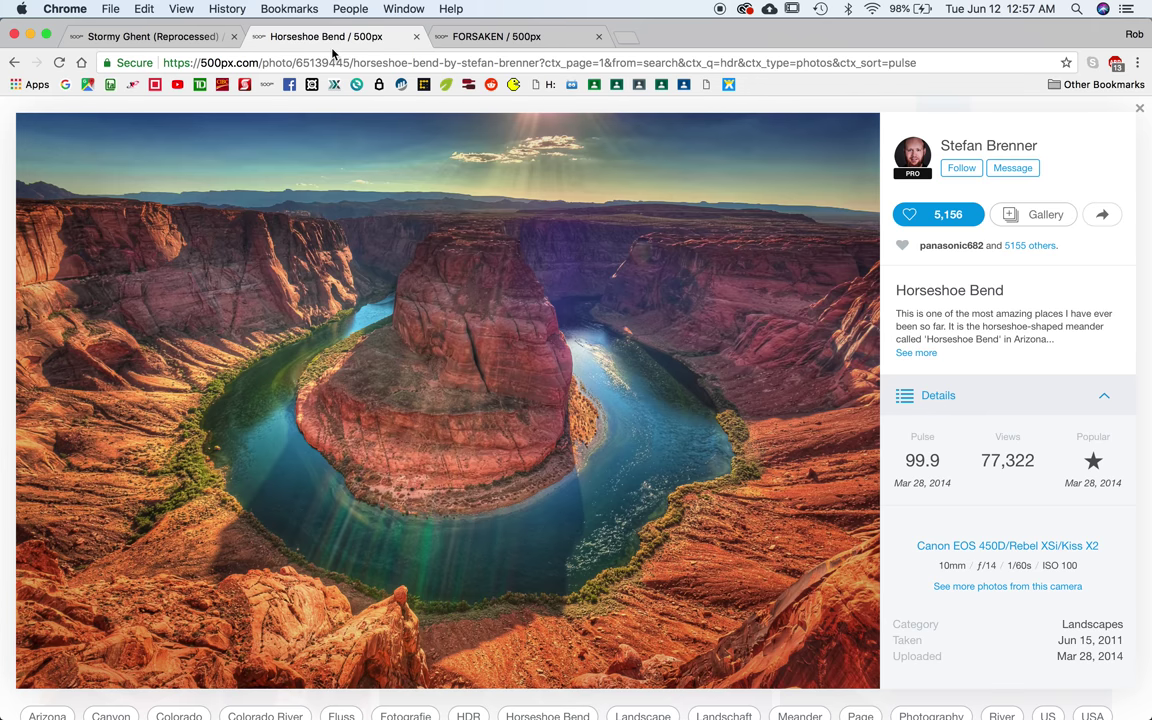
{"action": "key", "text": "ctrl+shift+Tab"}
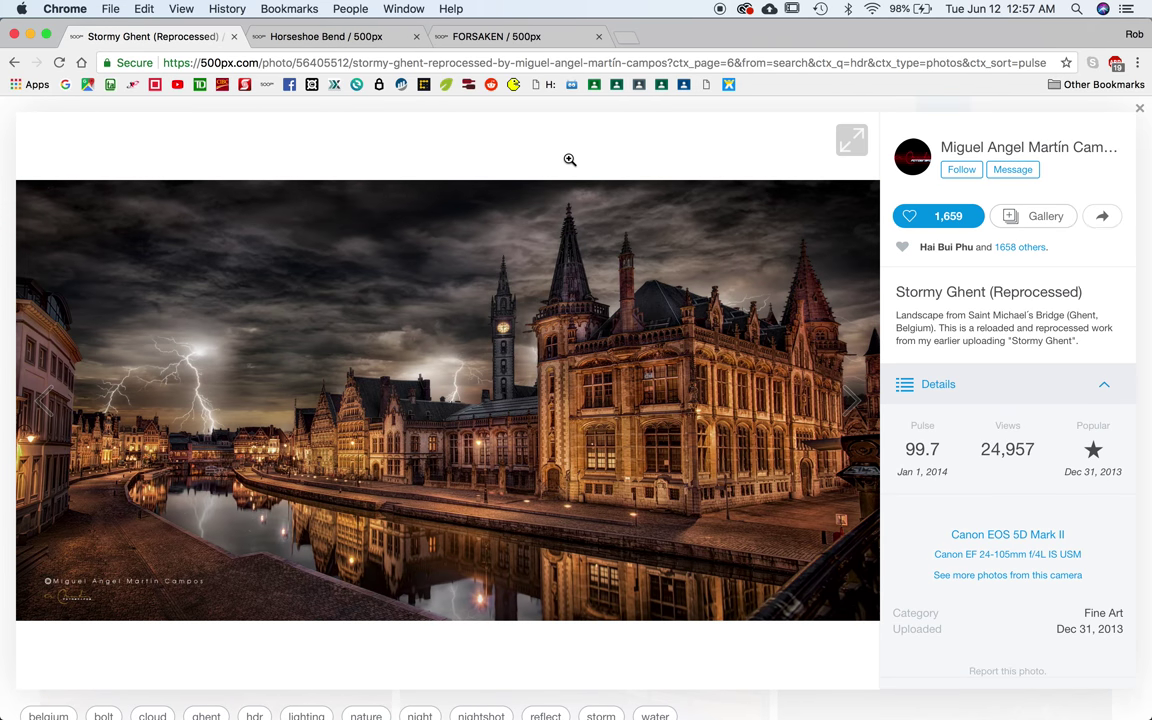